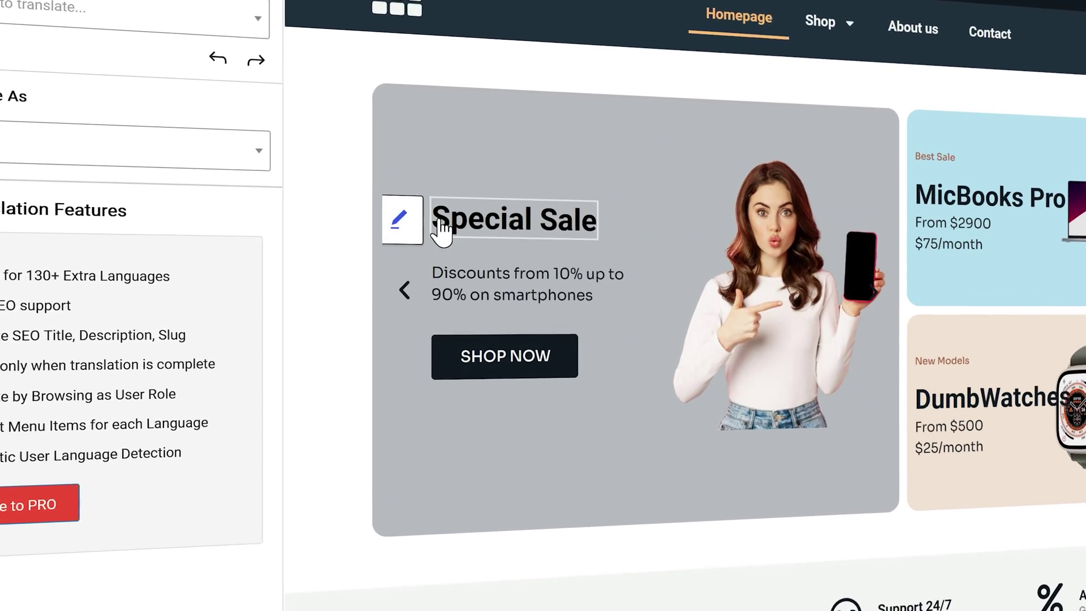
Translate the Special Sale heading to 'Speciale aanbieding' and switch the storefront to Dutch
left_click(401, 220)
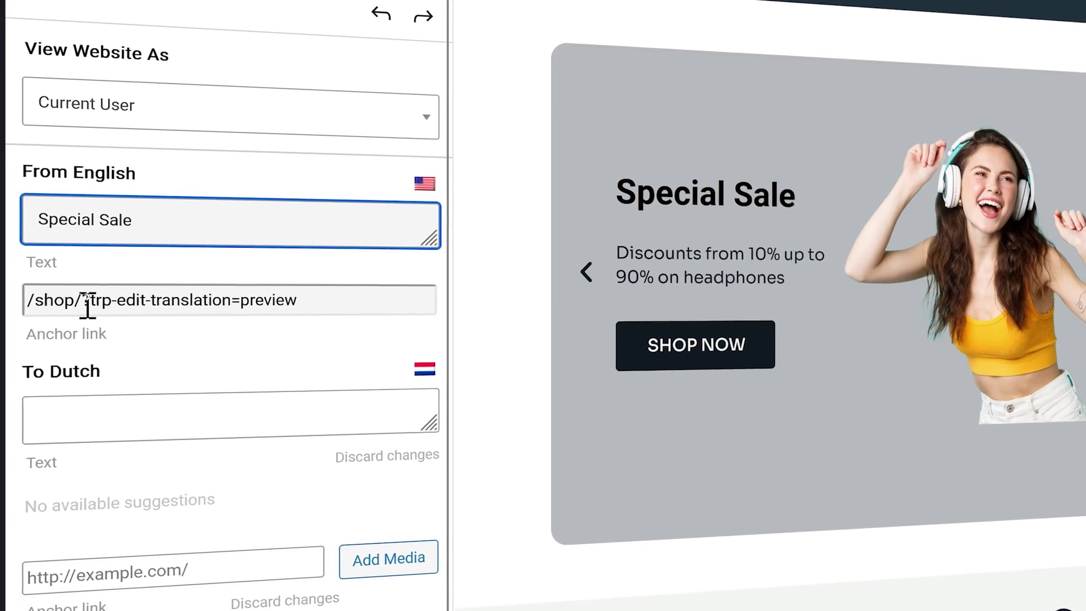
left_click(64, 414)
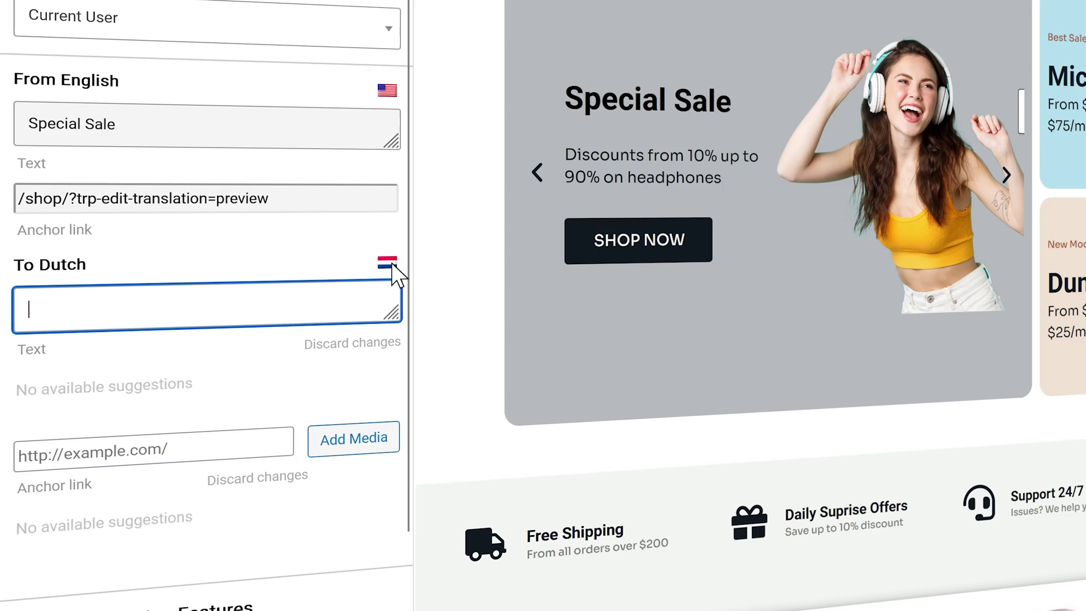
type("Speciale aanbieding")
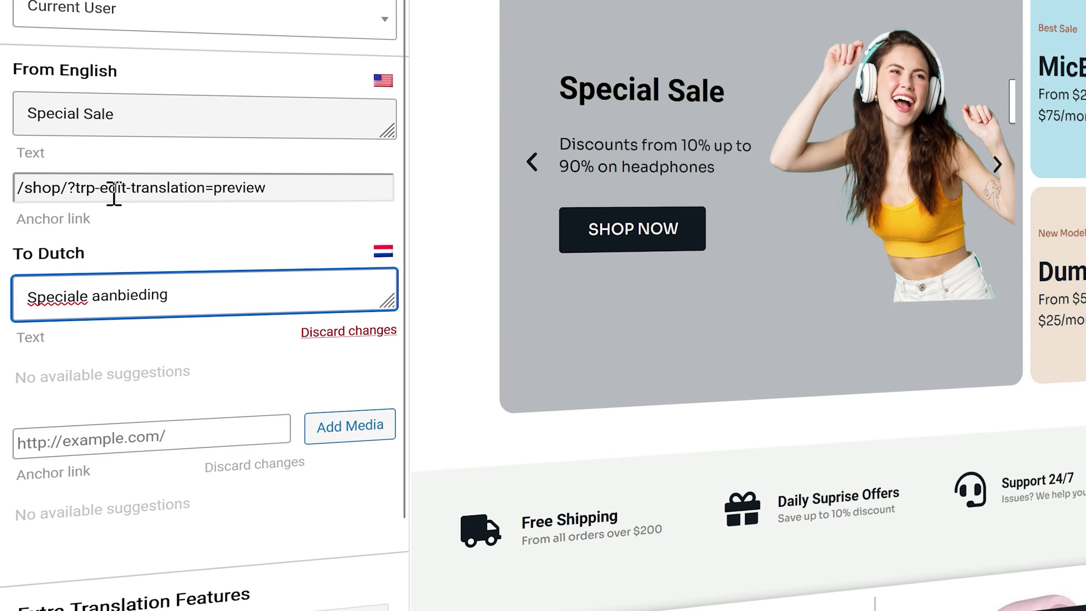
left_click(203, 258)
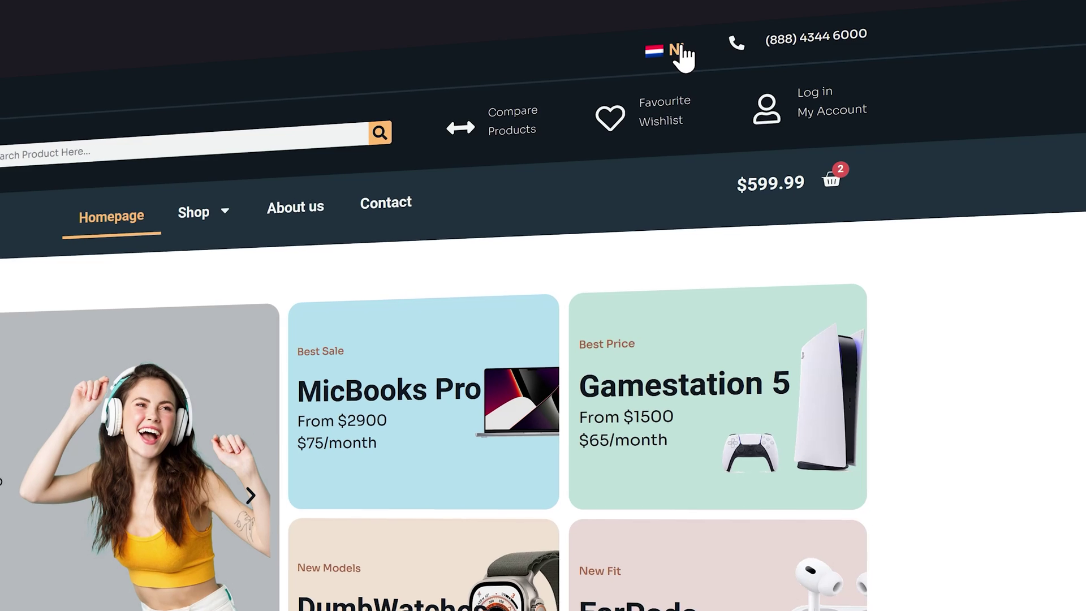
left_click(671, 51)
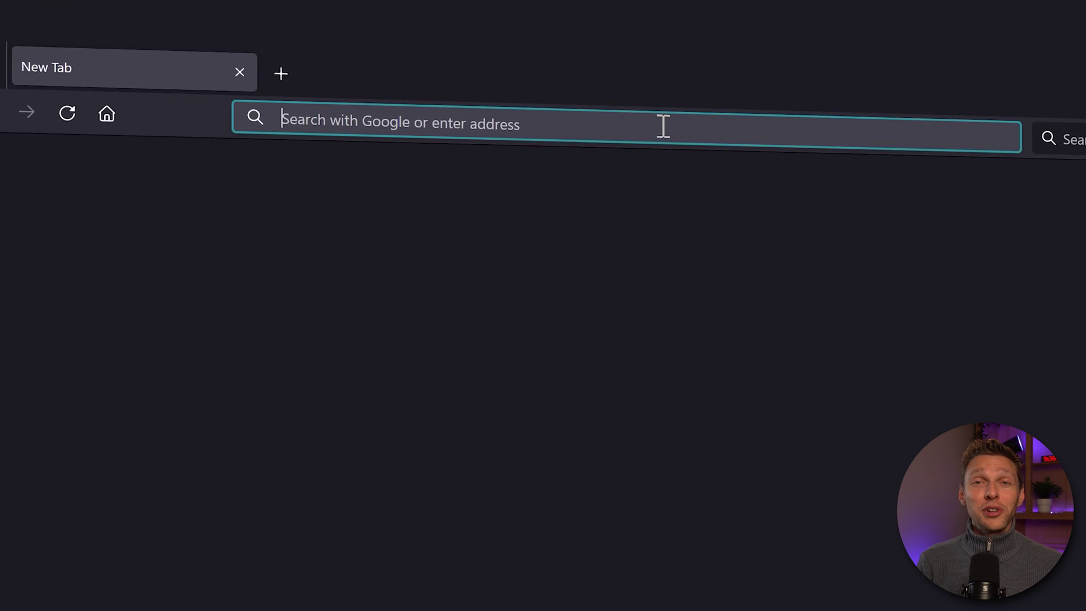
Load the wp.discount/translate address in the new Firefox tab
type("wp.discount")
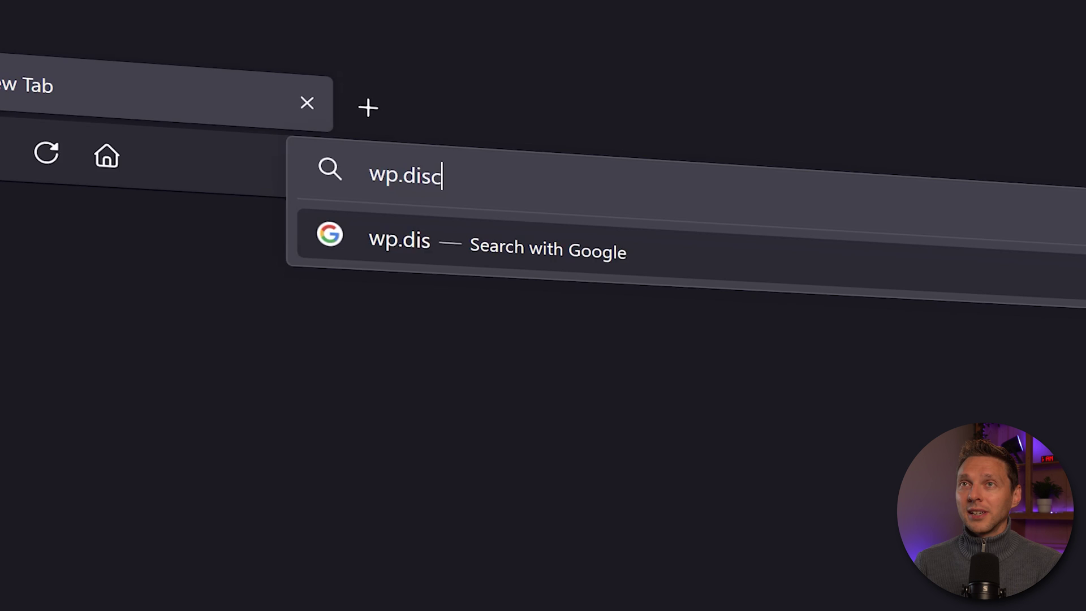
type("/")
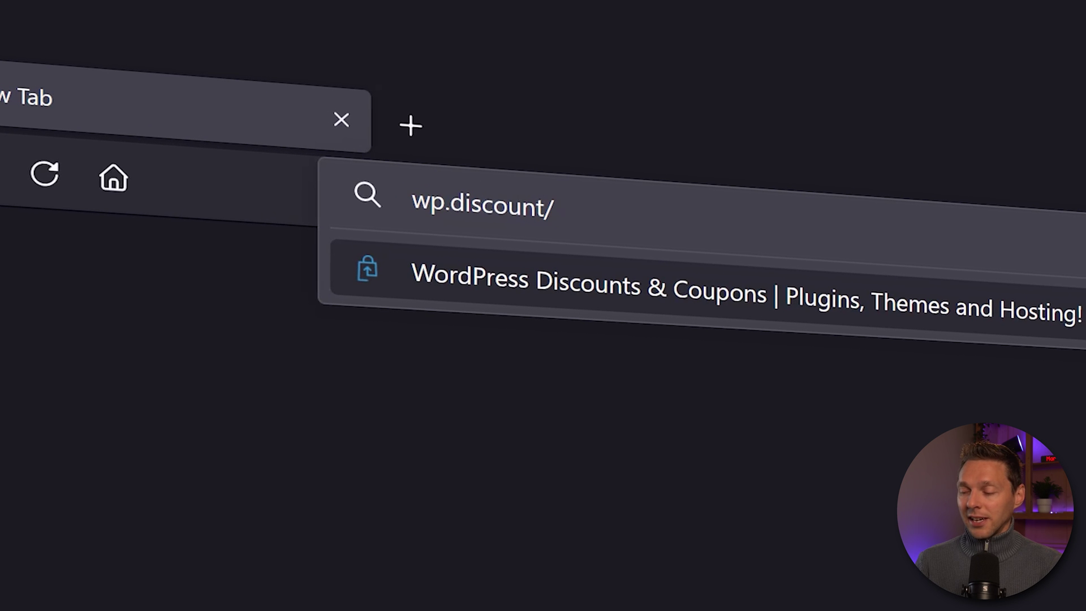
type("translate")
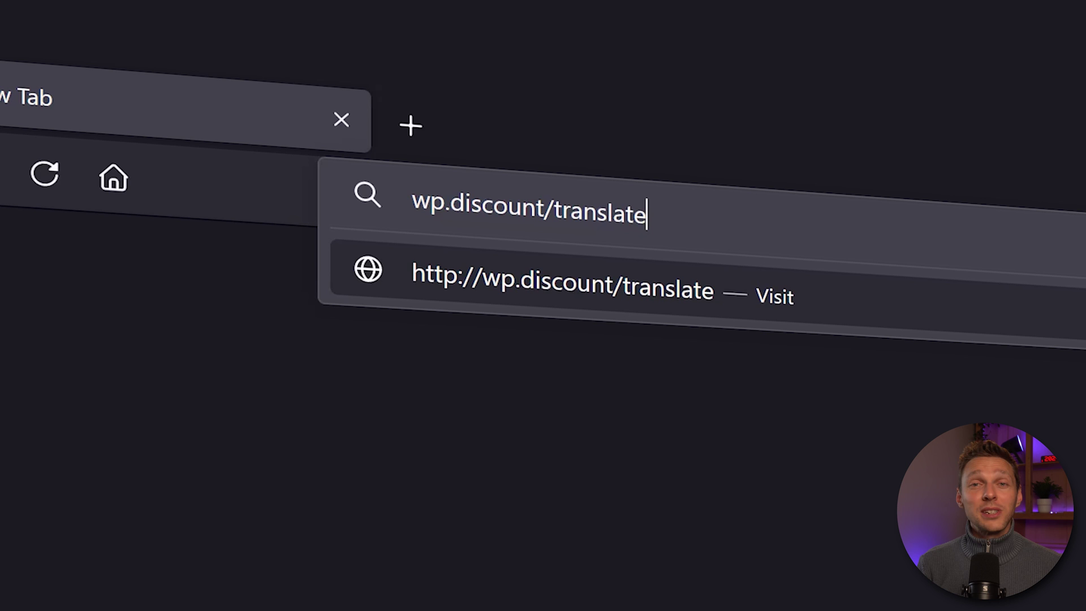
key("Return")
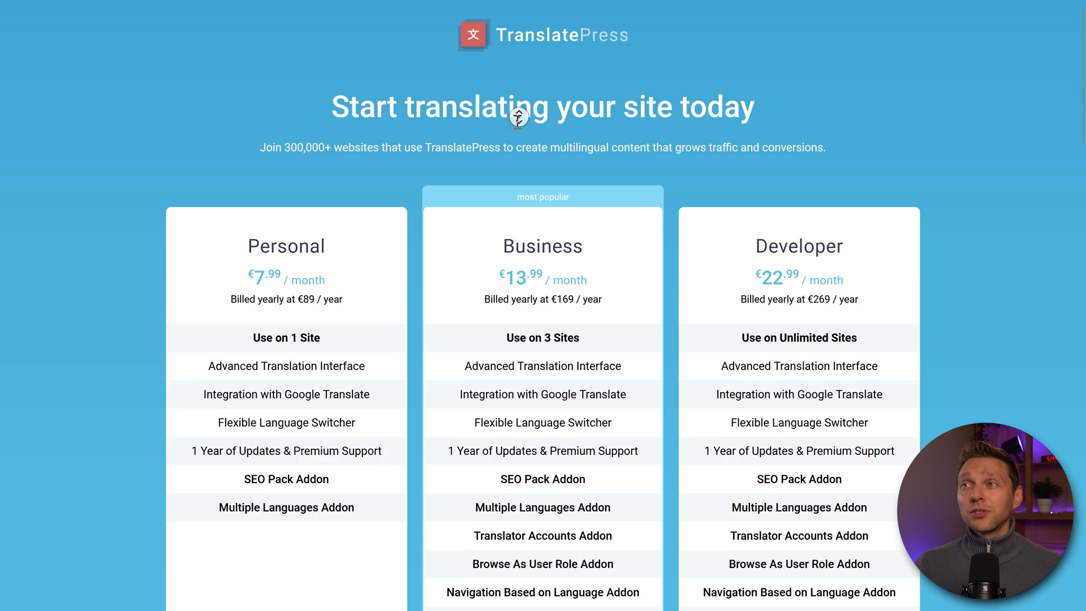
Scroll the pricing table and view the Multiple Languages Addon description
scroll(516, 130, "down", 2)
scroll(516, 130, "up", 1)
middle_click(130, 223)
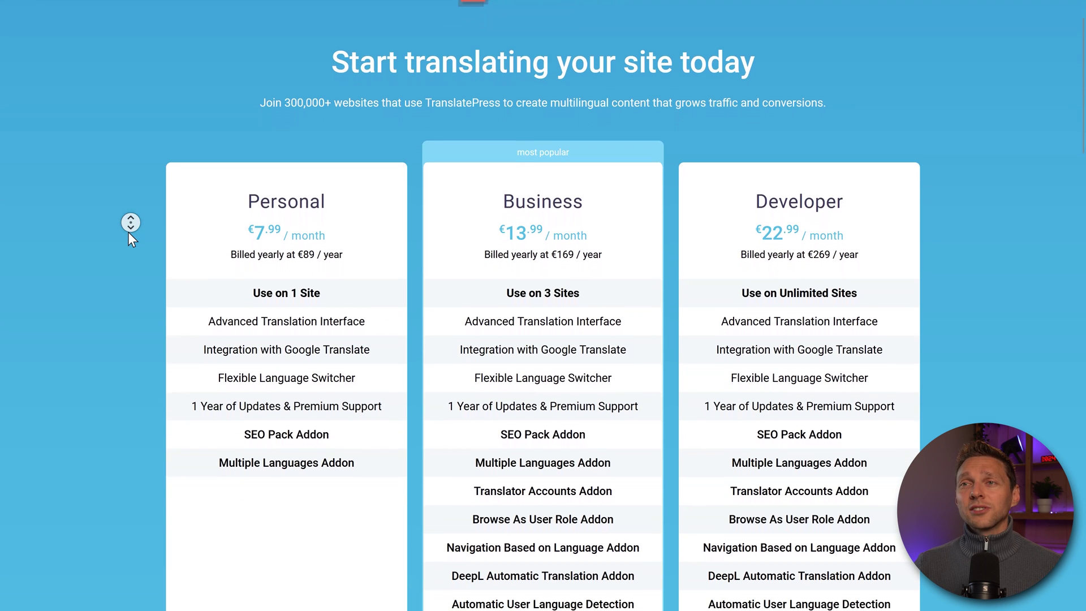
left_click(296, 321)
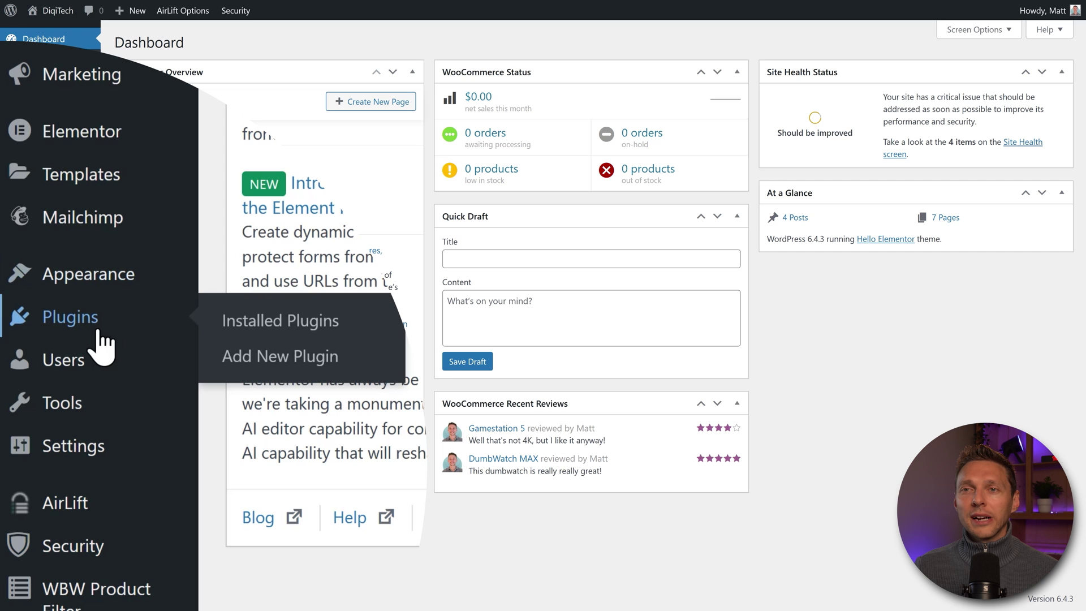
Find TranslatePress with a 'translatepr' plugin search, install and activate it, and skip the opt-in
left_click(278, 362)
left_click(951, 80)
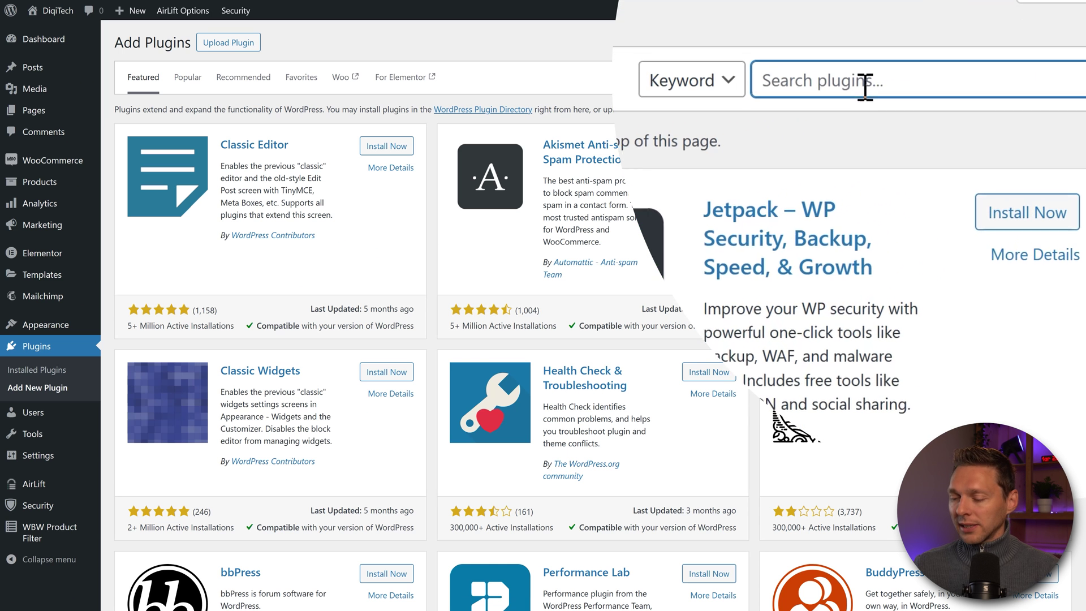
type("translatepress")
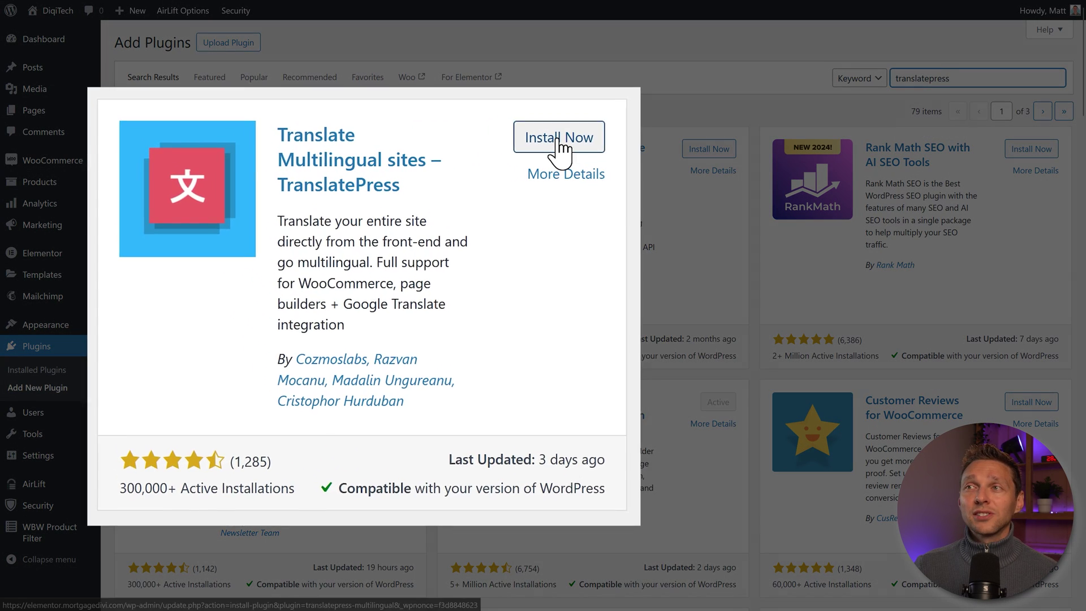
left_click(562, 150)
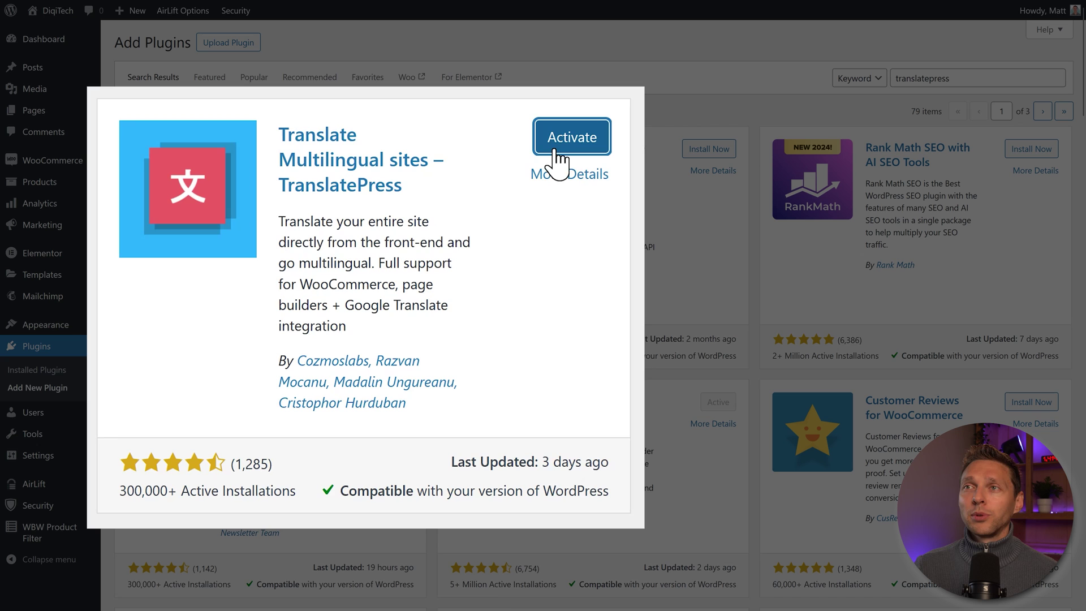
left_click(562, 148)
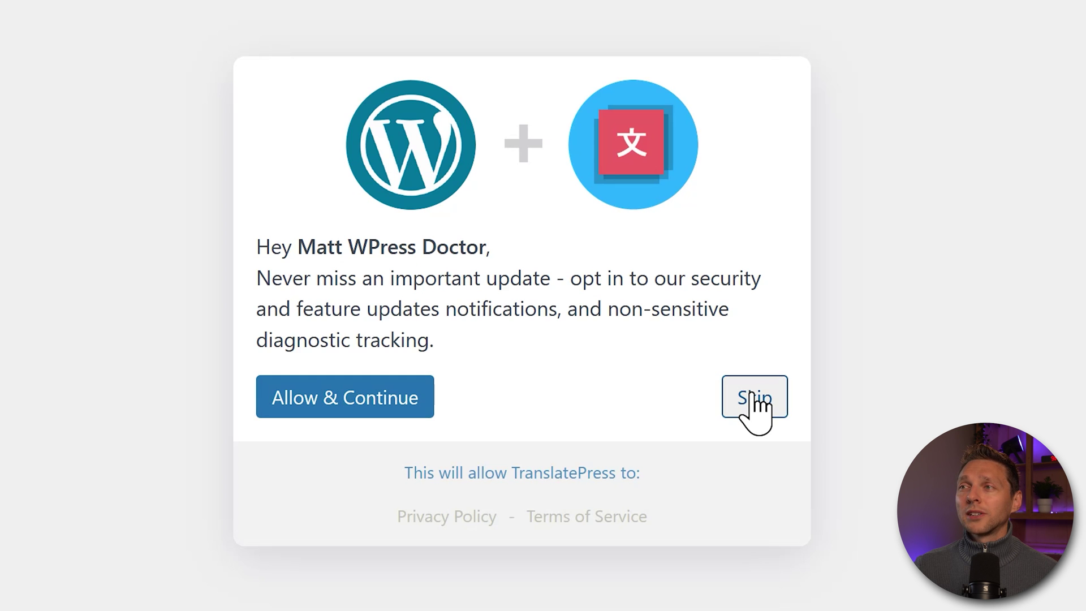
left_click(753, 395)
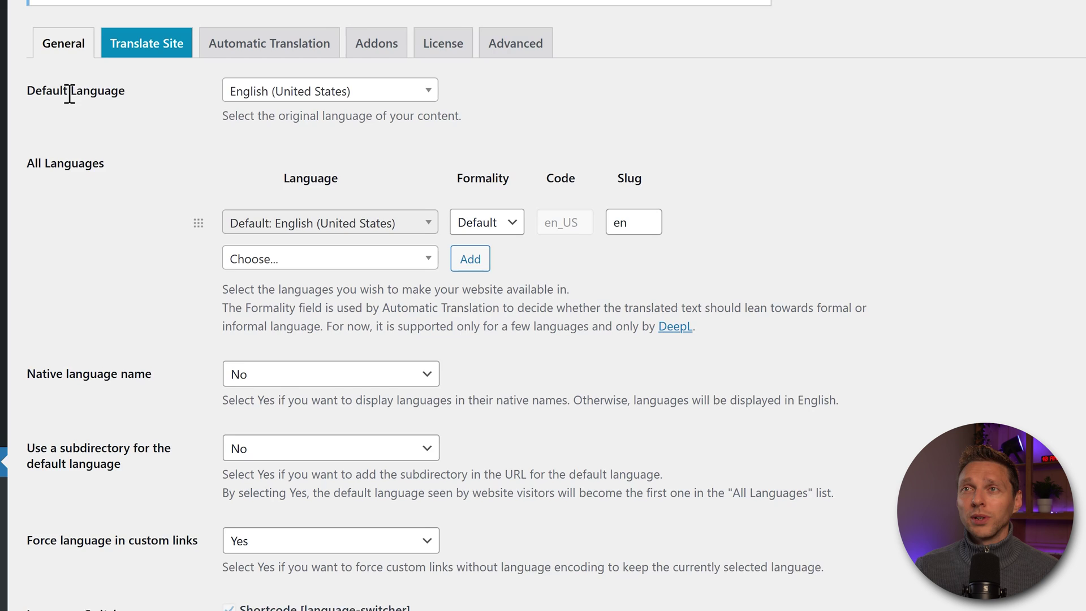
Keep English (United States) as the default language and add Dutch as a site language
left_click(342, 92)
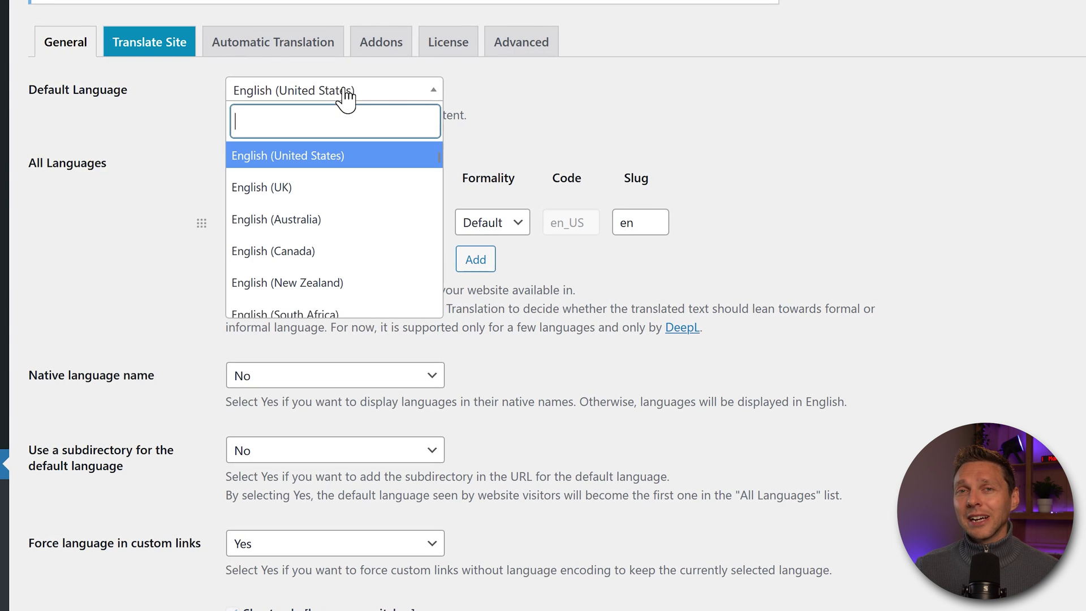
left_click(335, 162)
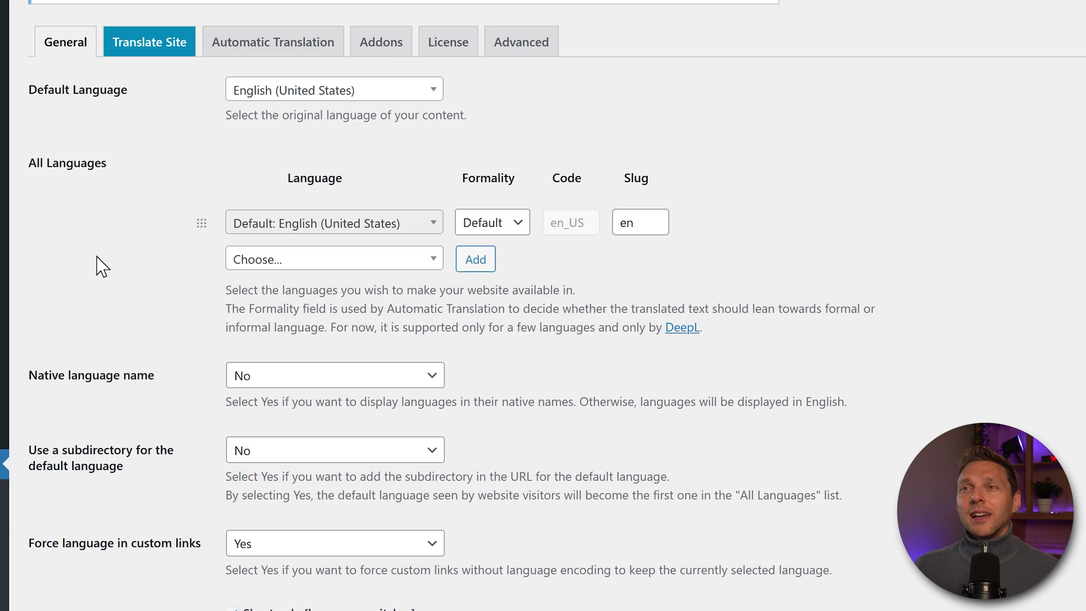
left_click(292, 264)
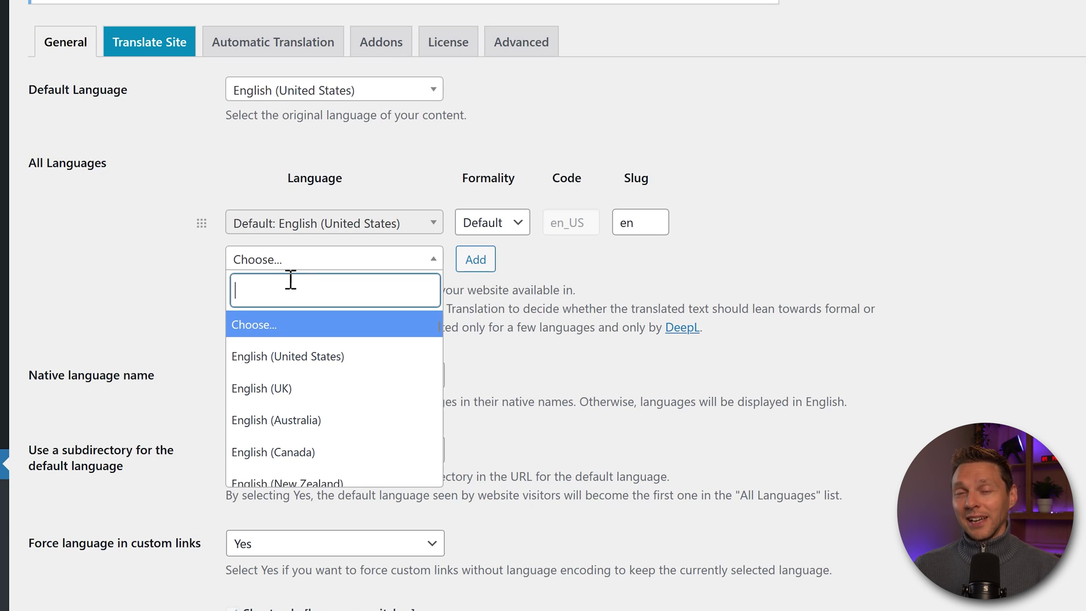
type("dutch")
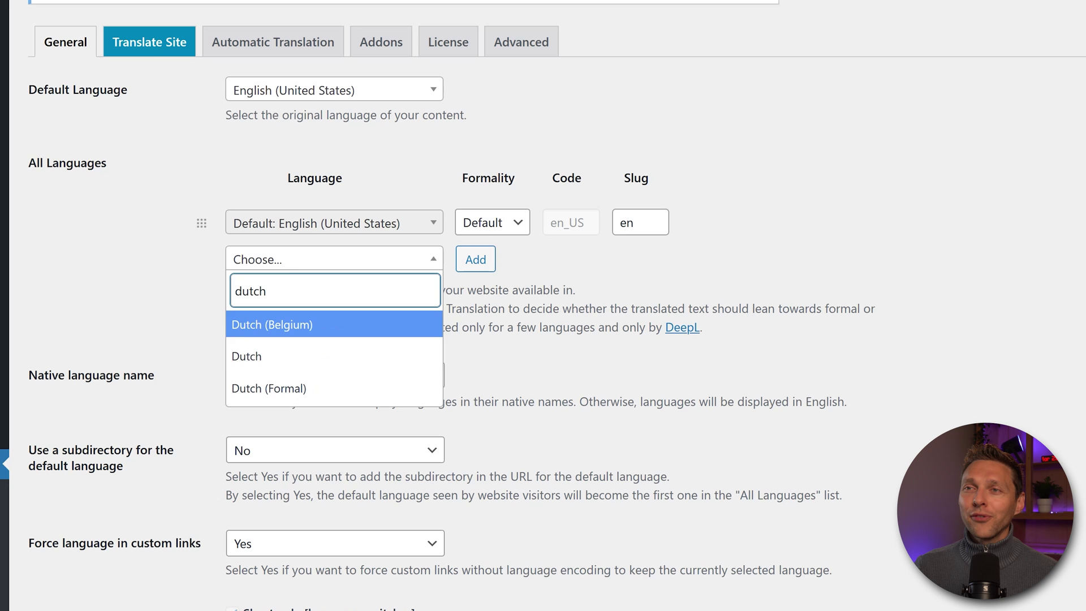
left_click(238, 358)
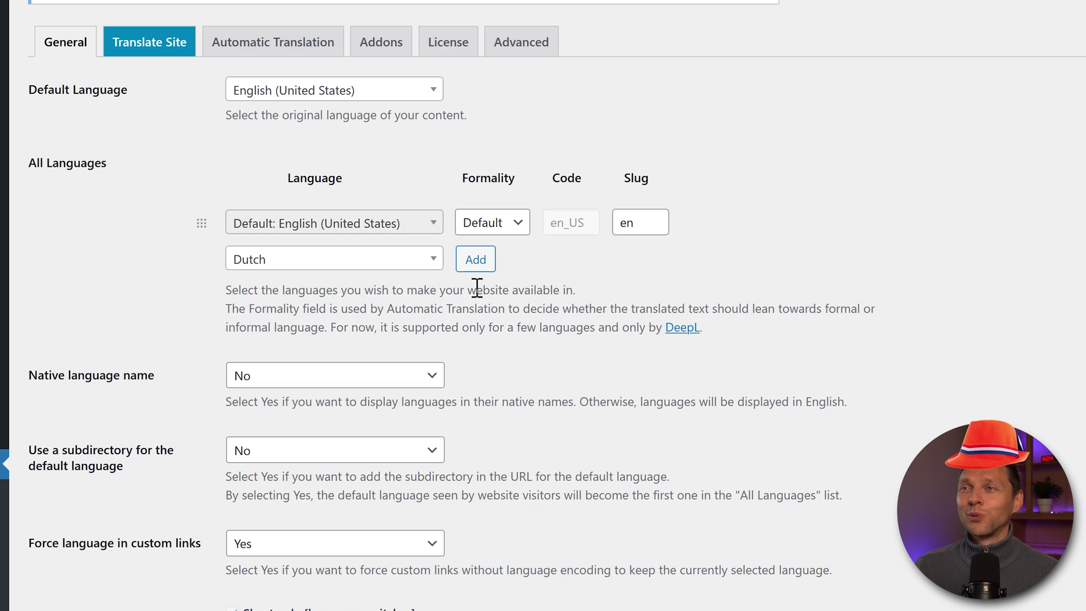
left_click(478, 266)
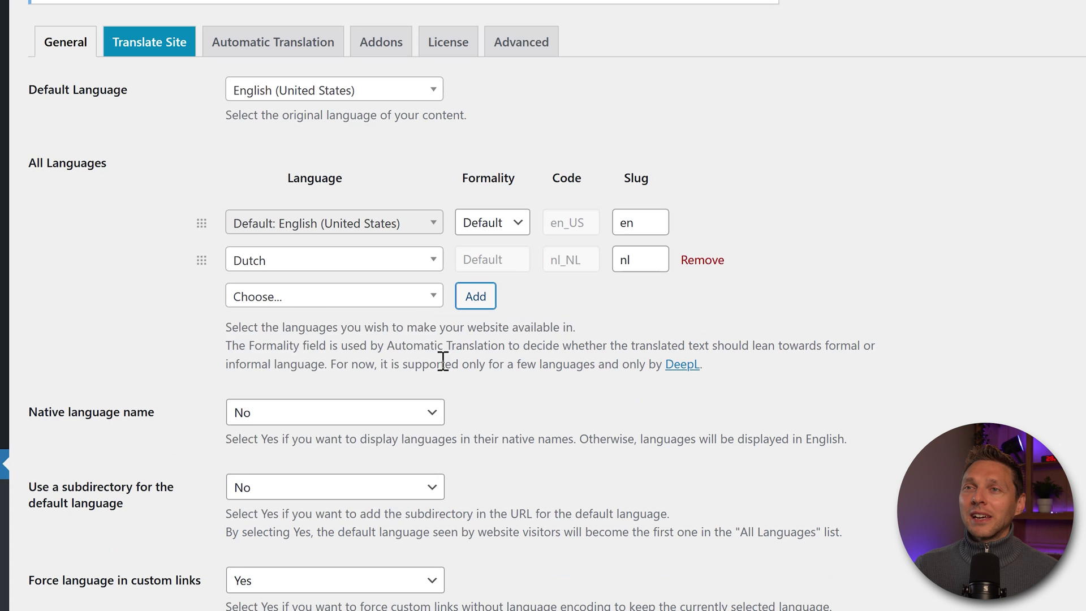
Try adding Moroccan Arabic as a third language
left_click(341, 298)
scroll(351, 469, "down", 5)
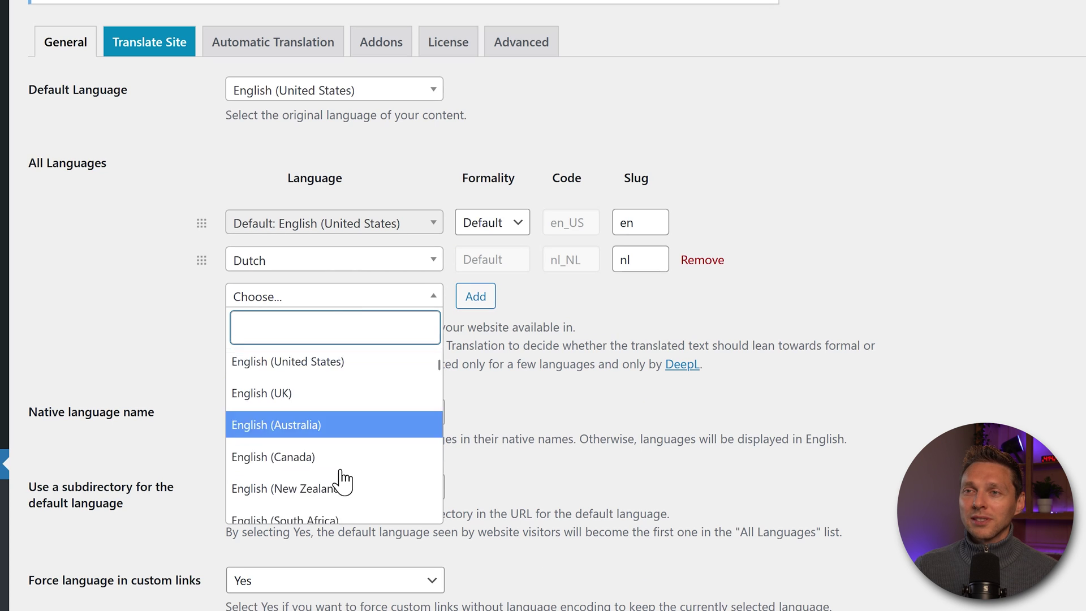
left_click(322, 444)
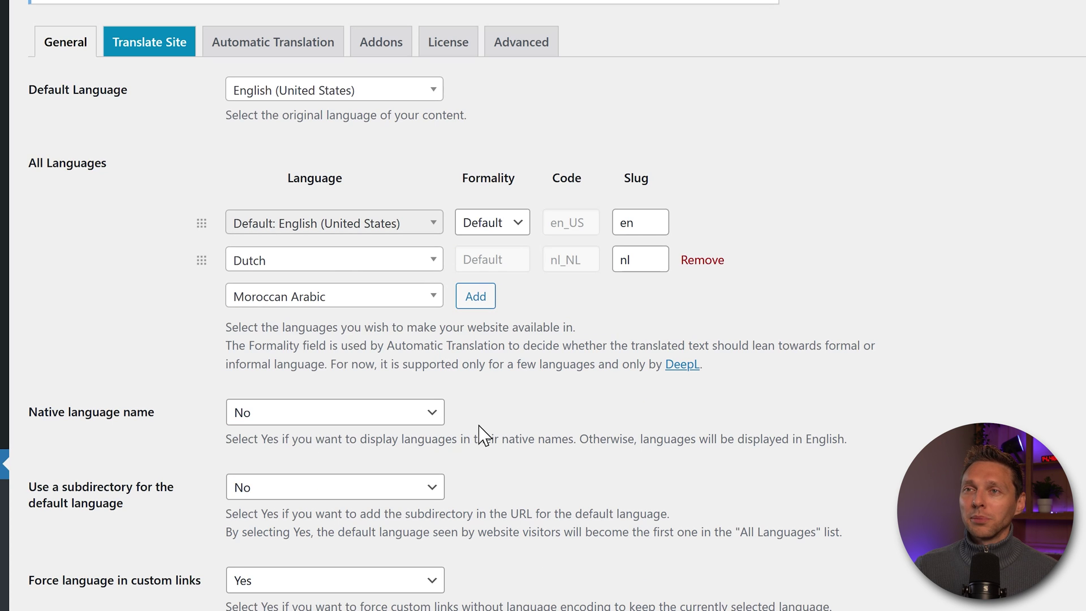
left_click(476, 297)
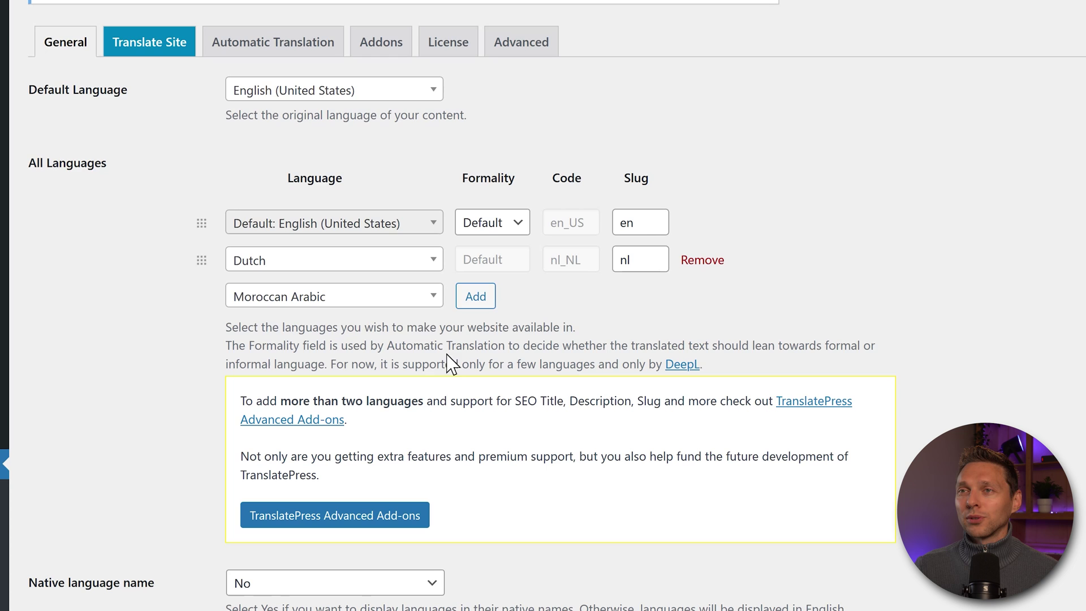
middle_click(902, 145)
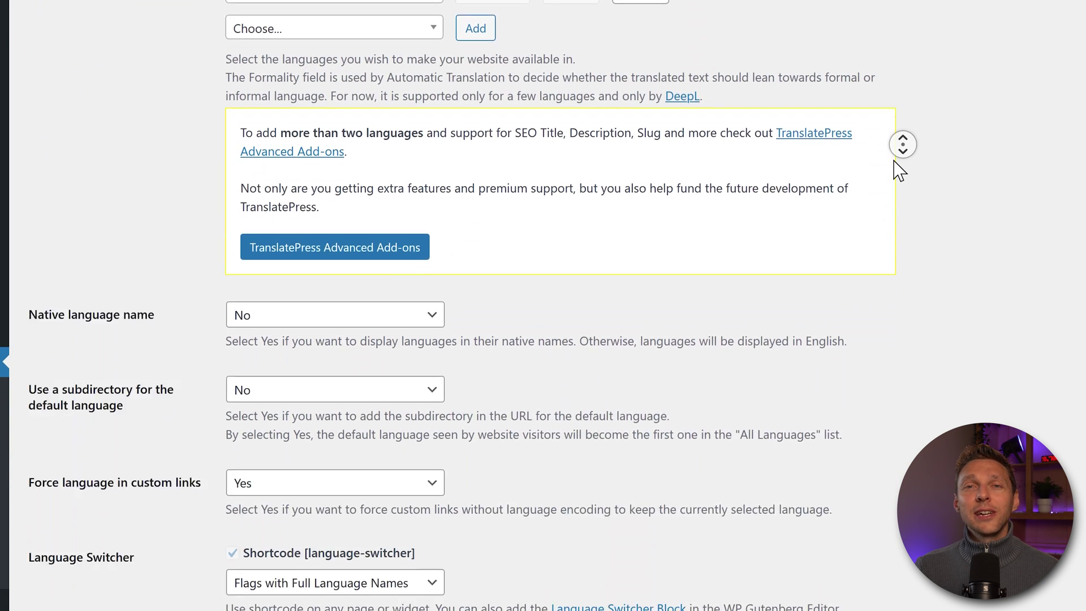
left_click(898, 170)
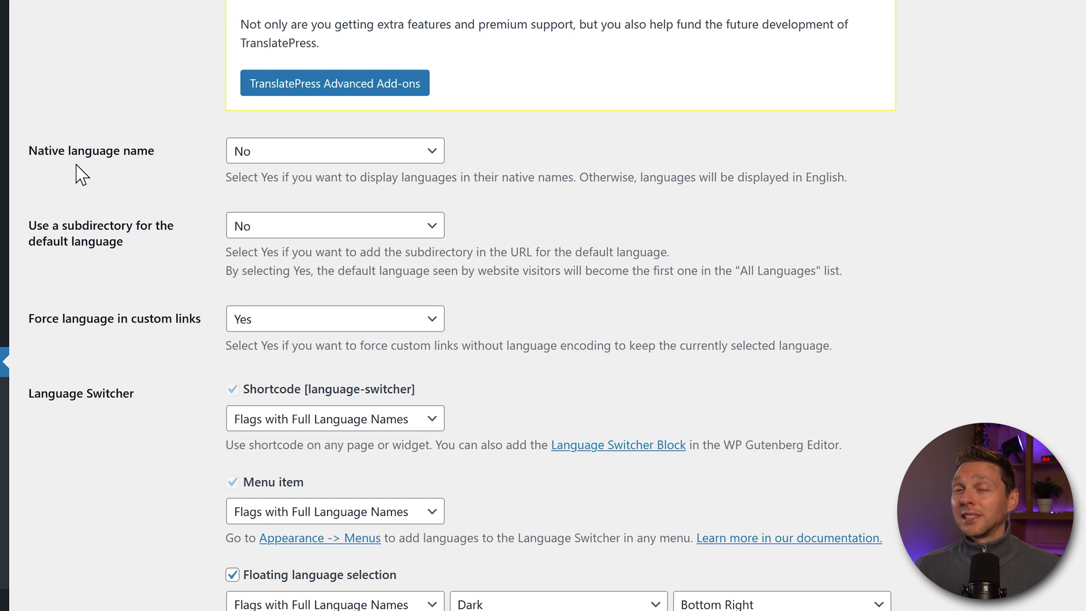
left_click(254, 158)
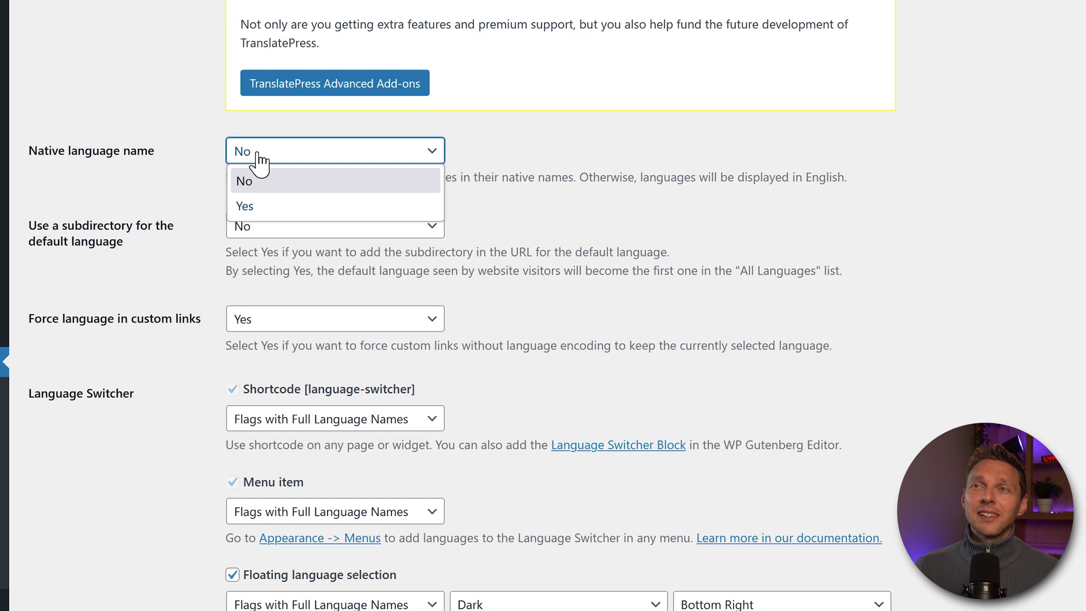
left_click(273, 191)
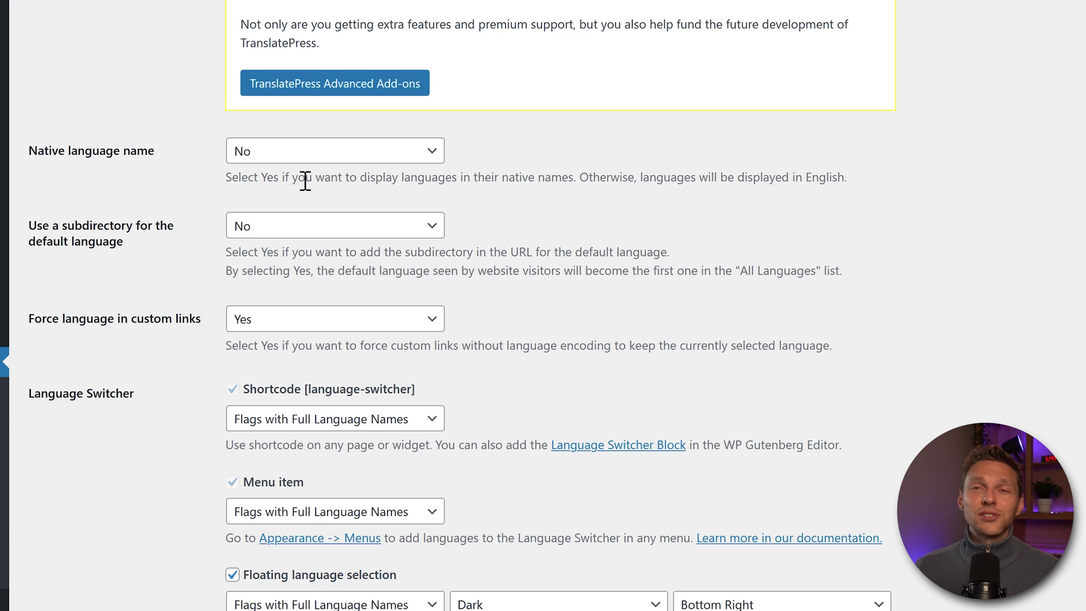
scroll(74, 286, "up", 1)
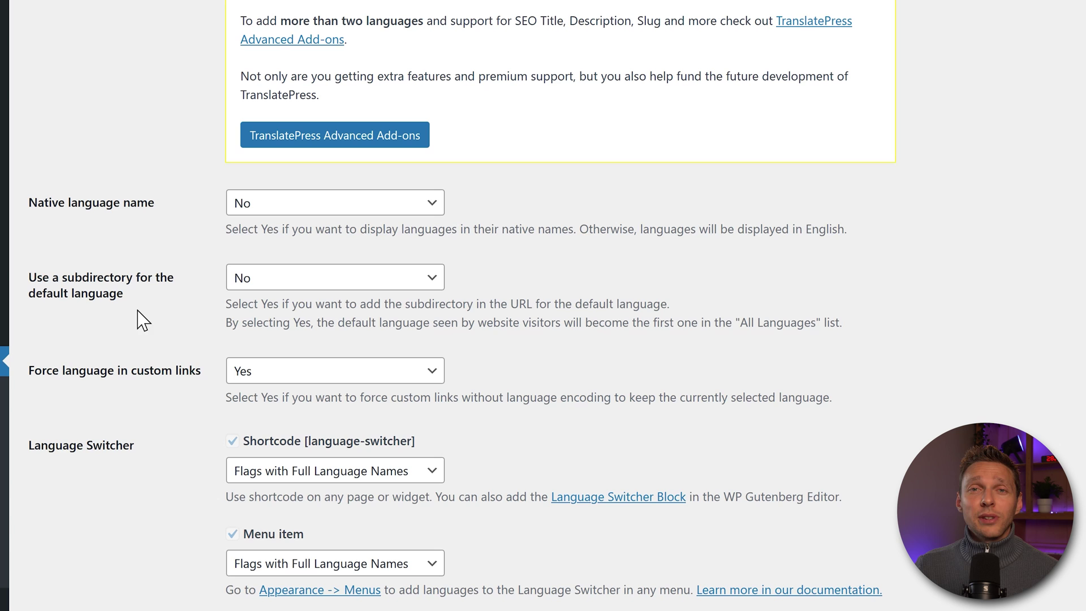
scroll(184, 90, "up", 1)
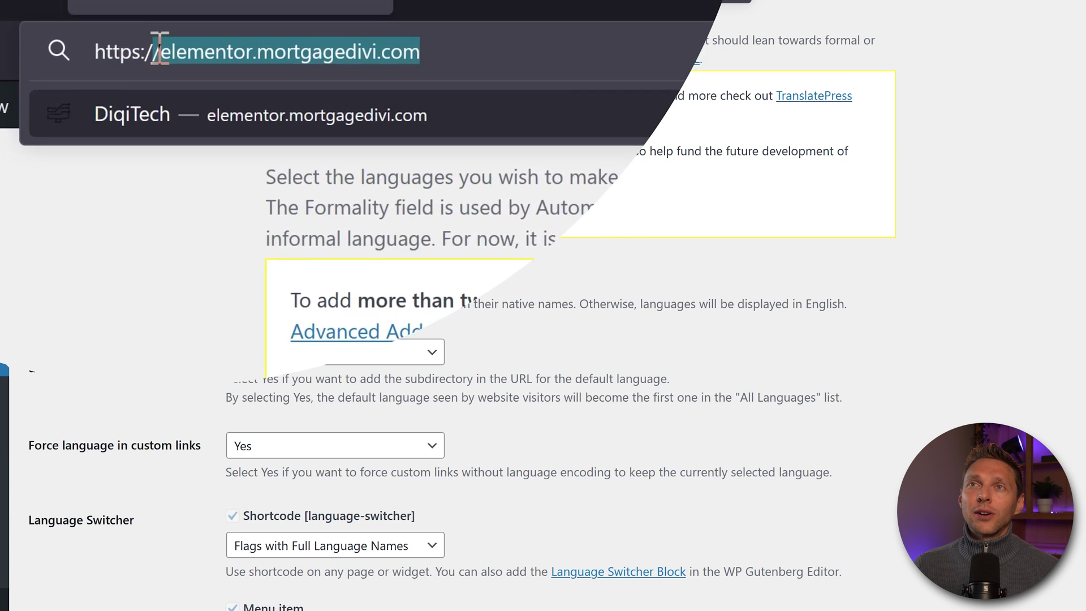
left_click_drag(158, 49, 490, 102)
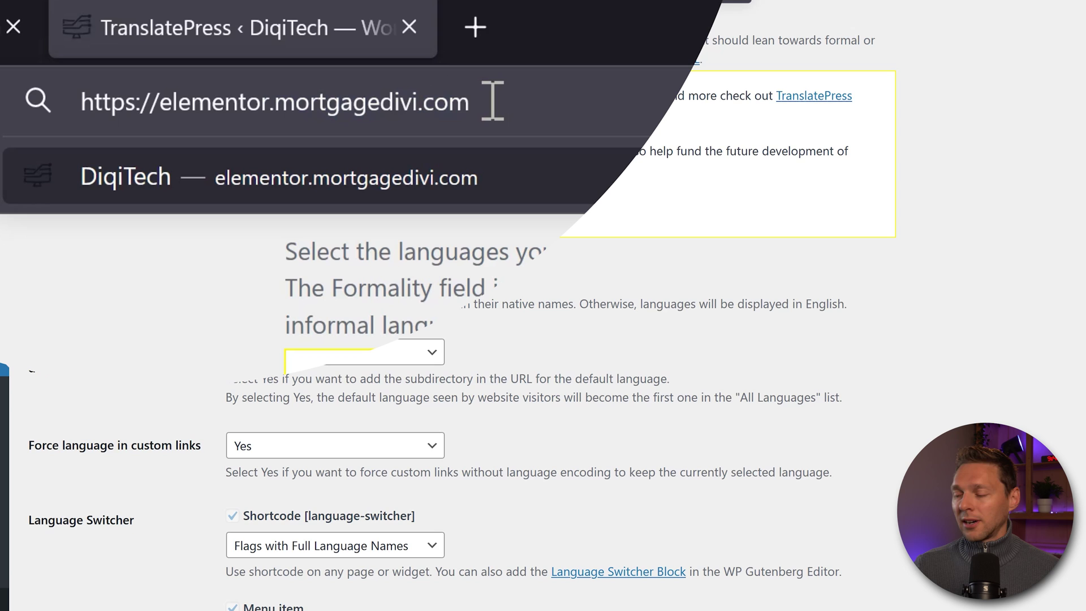
type("/en/")
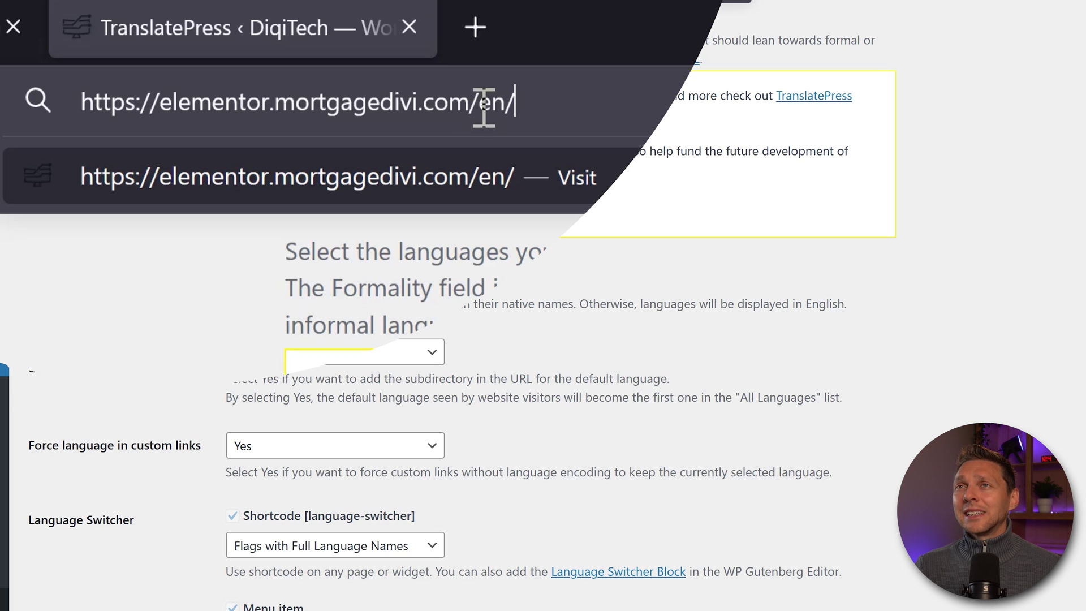
left_click_drag(479, 103, 537, 101)
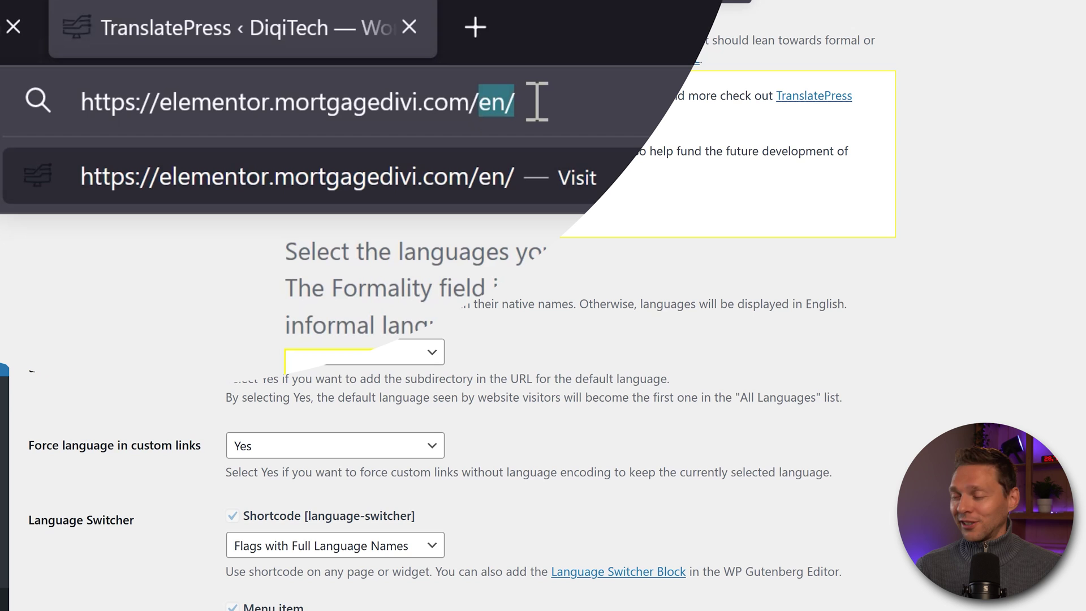
key("BackSpace")
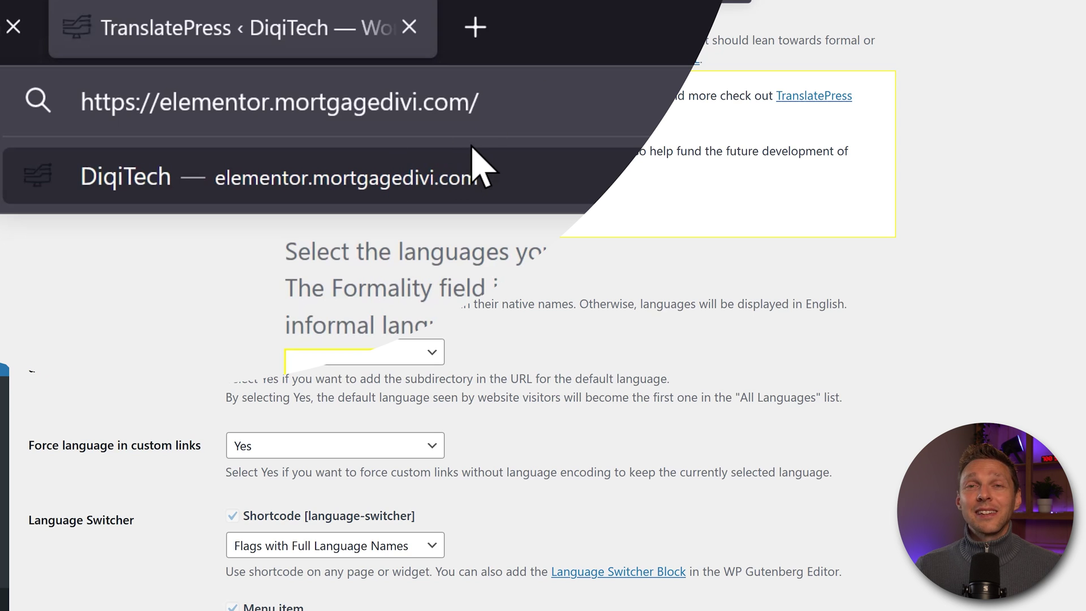
type("nl")
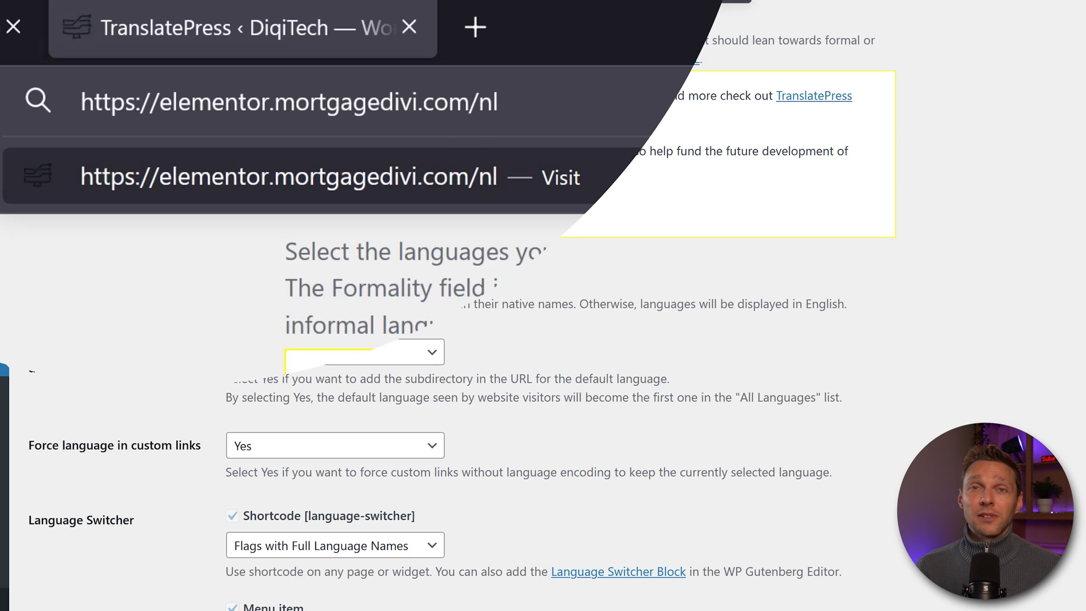
key("BackSpace")
key("BackSpace")
type("de")
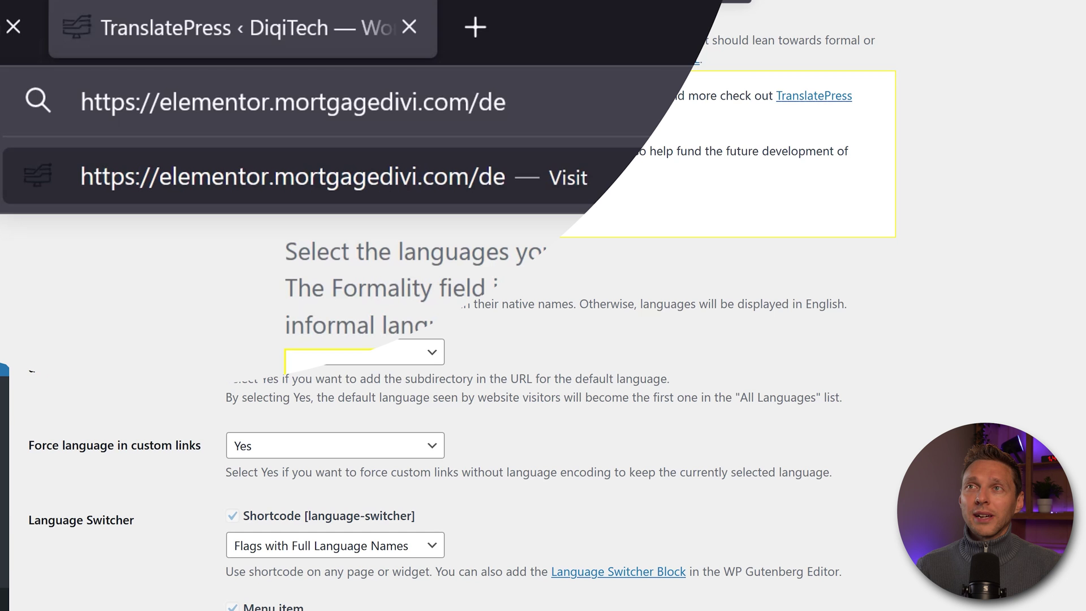
key("BackSpace")
key("BackSpace")
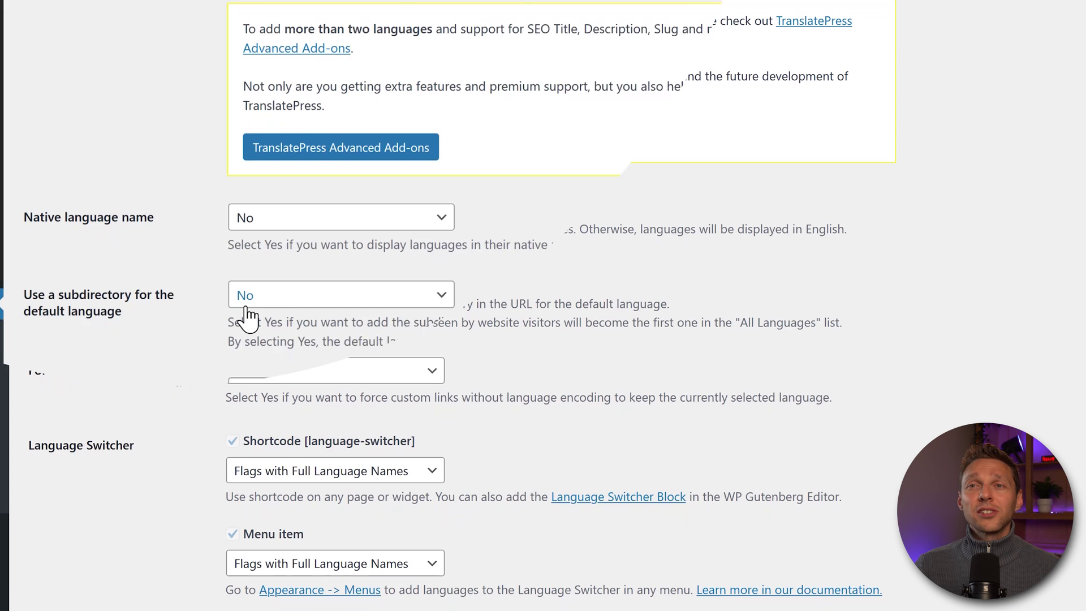
Set the shortcode language switcher to Flags with Short Language Names
scroll(180, 316, "down", 2)
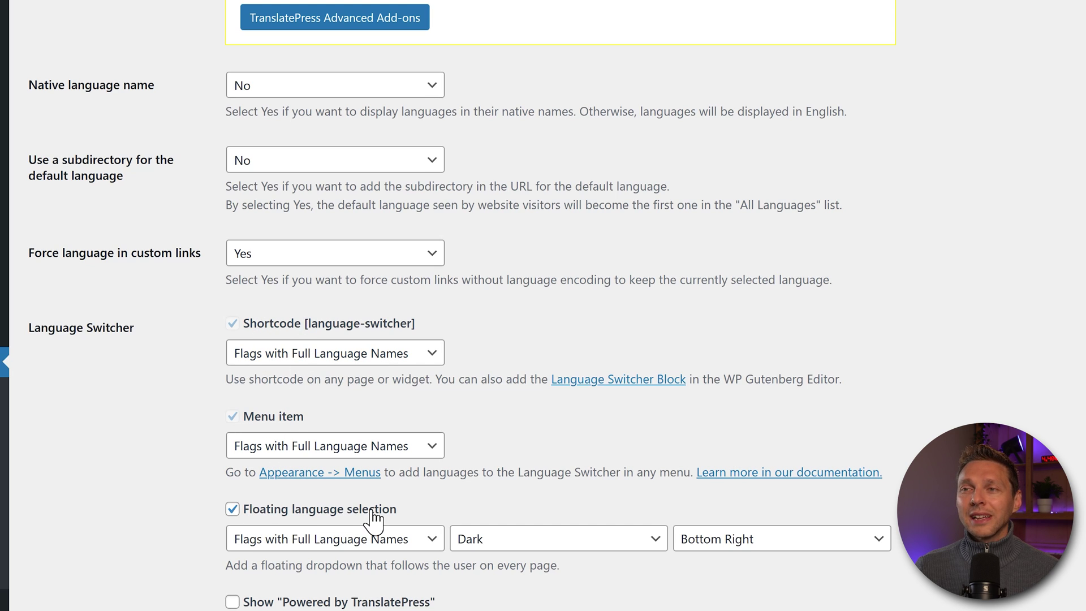
left_click(402, 360)
left_click(419, 448)
left_click(408, 541)
left_click(407, 542)
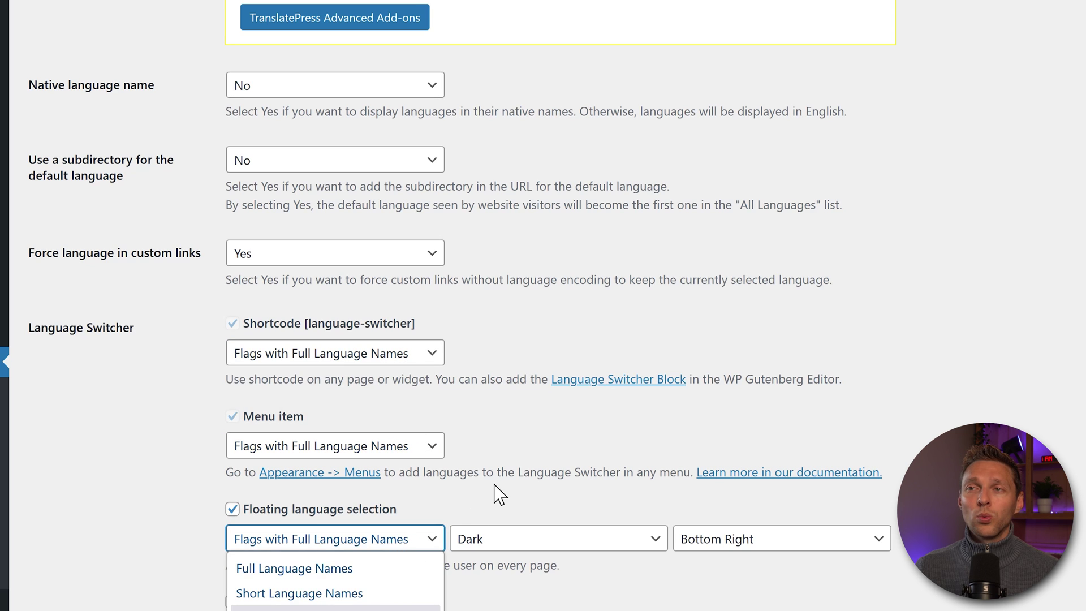
left_click(438, 356)
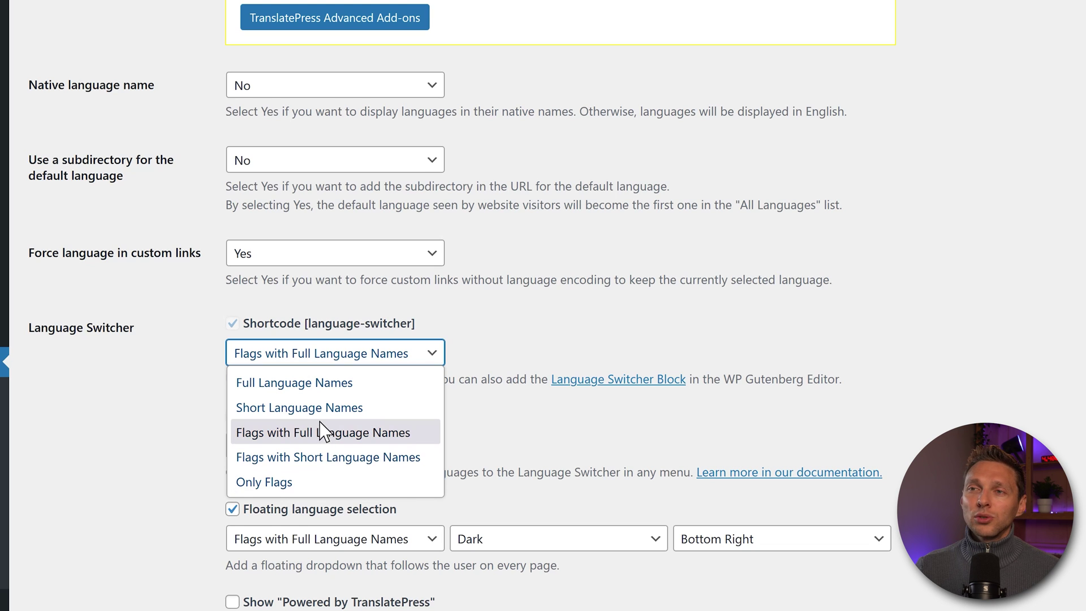
left_click(339, 457)
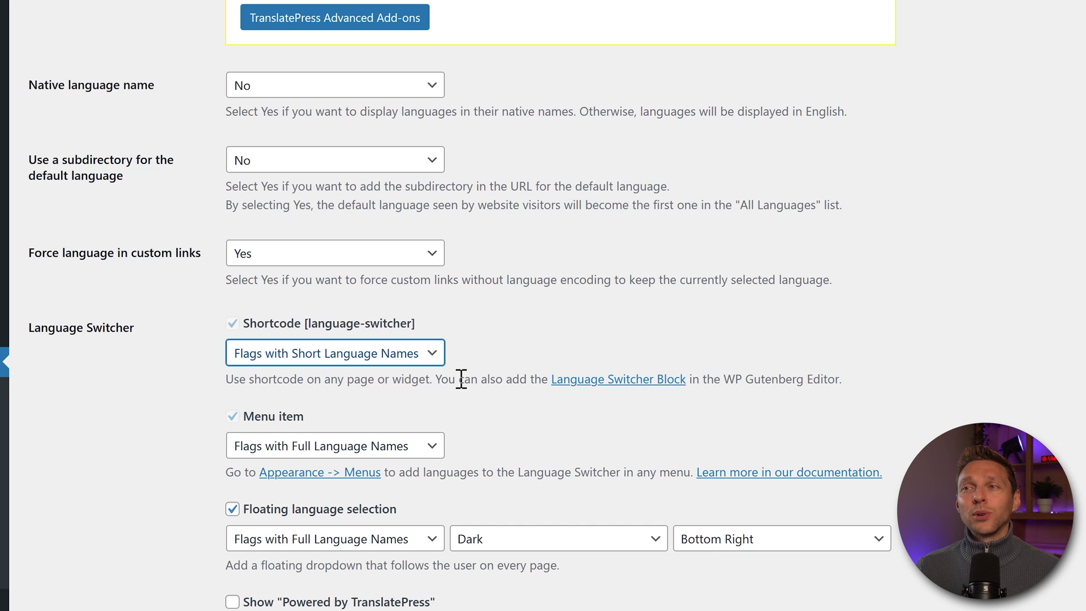
Set the menu item language switcher to Only Flags
left_click(397, 450)
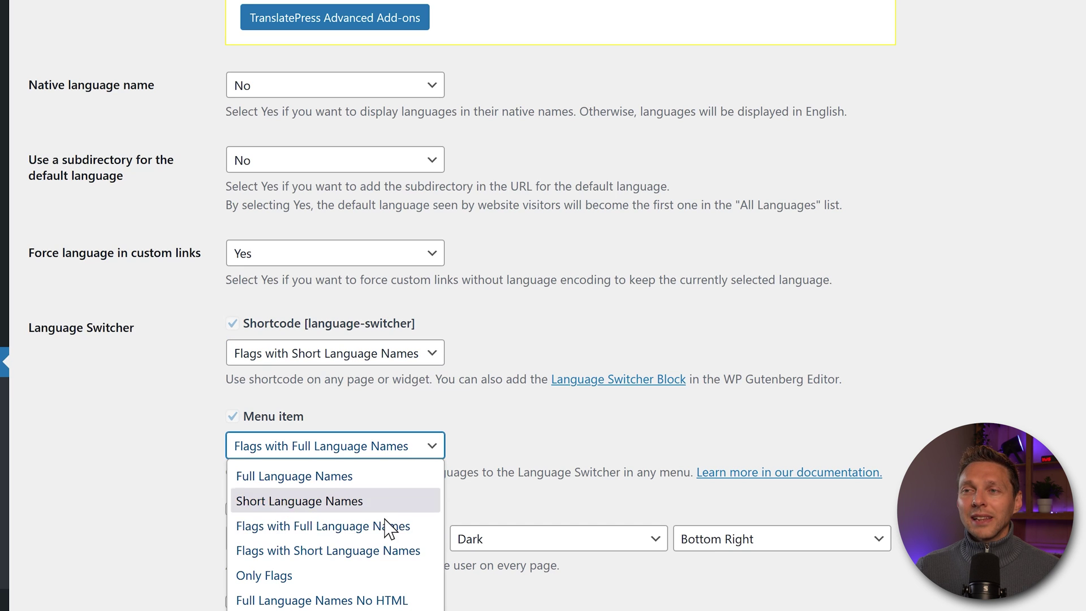
left_click(378, 550)
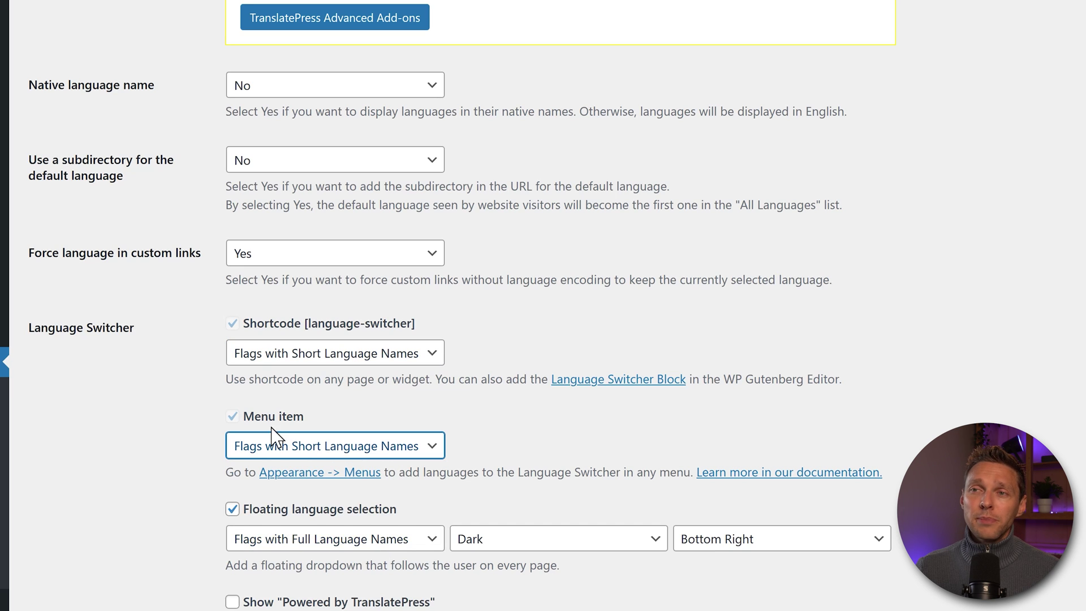
left_click(310, 451)
left_click(301, 579)
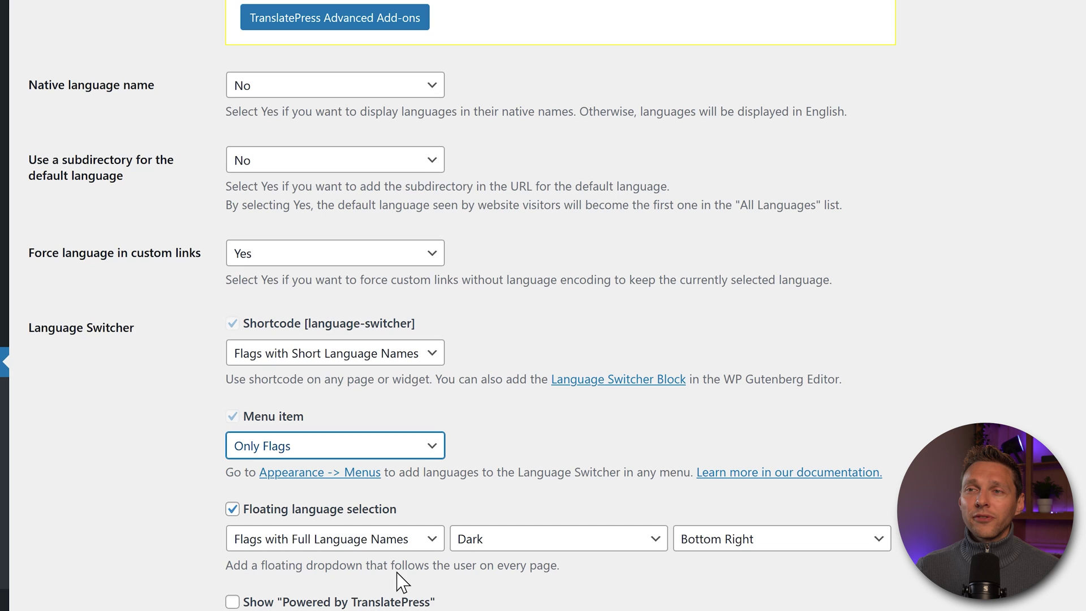
Set the floating language selector to Full Language Names and keep it enabled
left_click(385, 541)
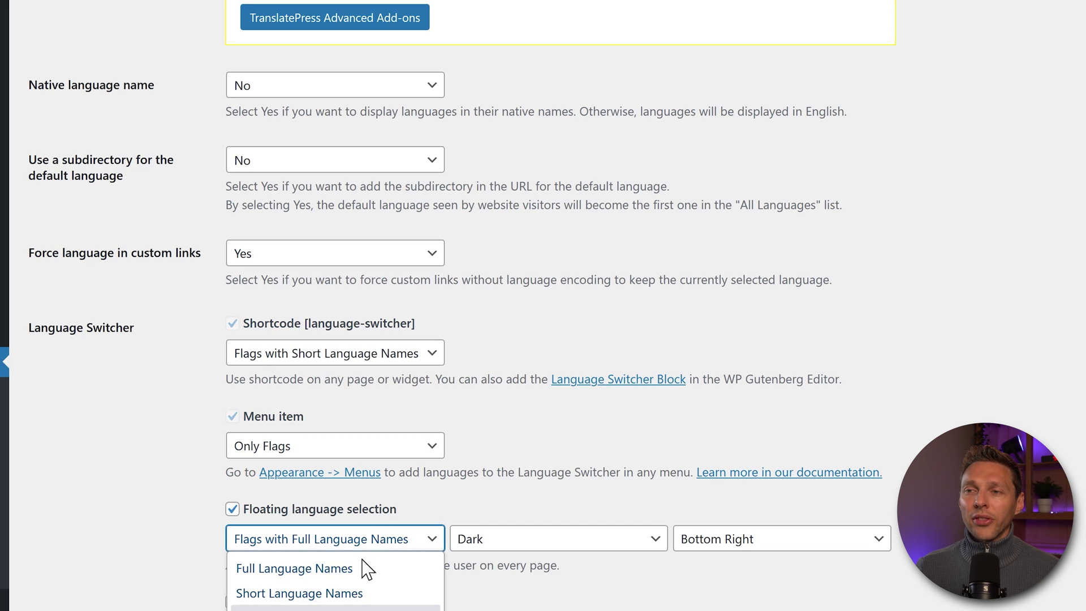
left_click(334, 608)
left_click(351, 540)
left_click(295, 568)
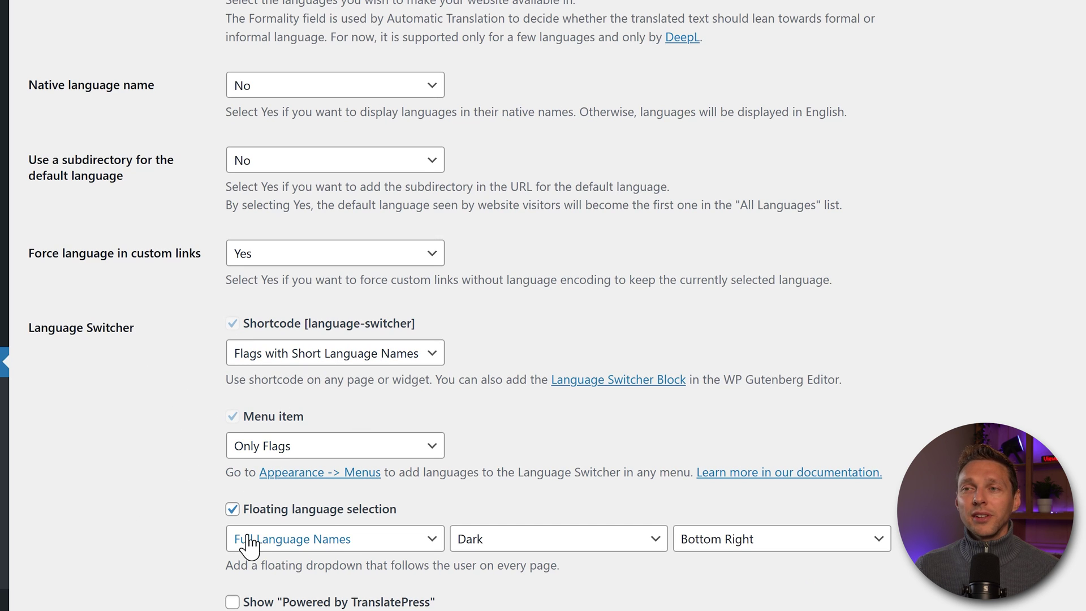
left_click(231, 506)
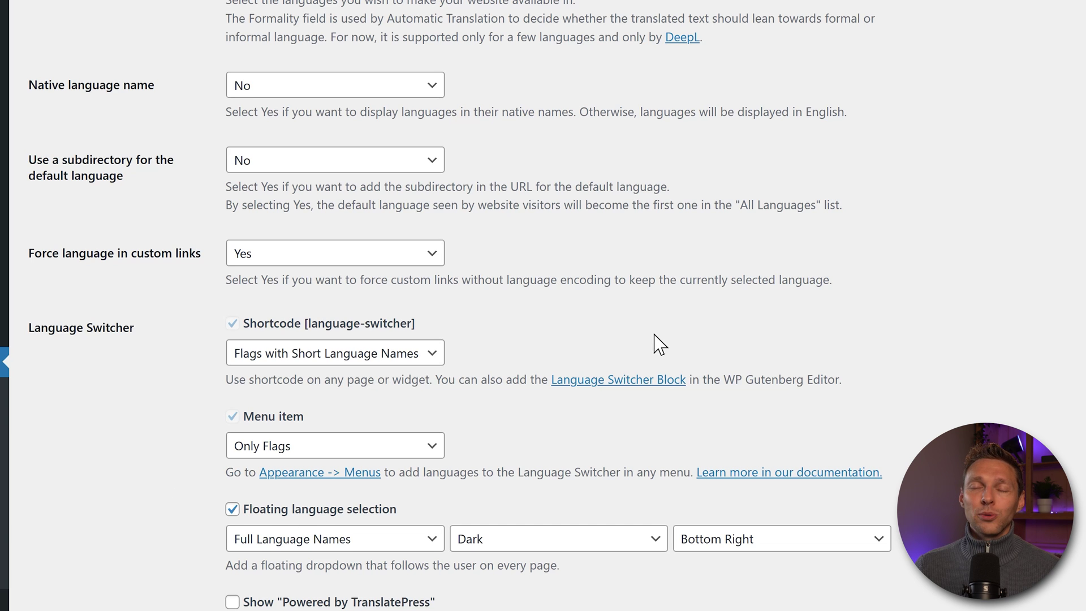
scroll(591, 347, "up", 5)
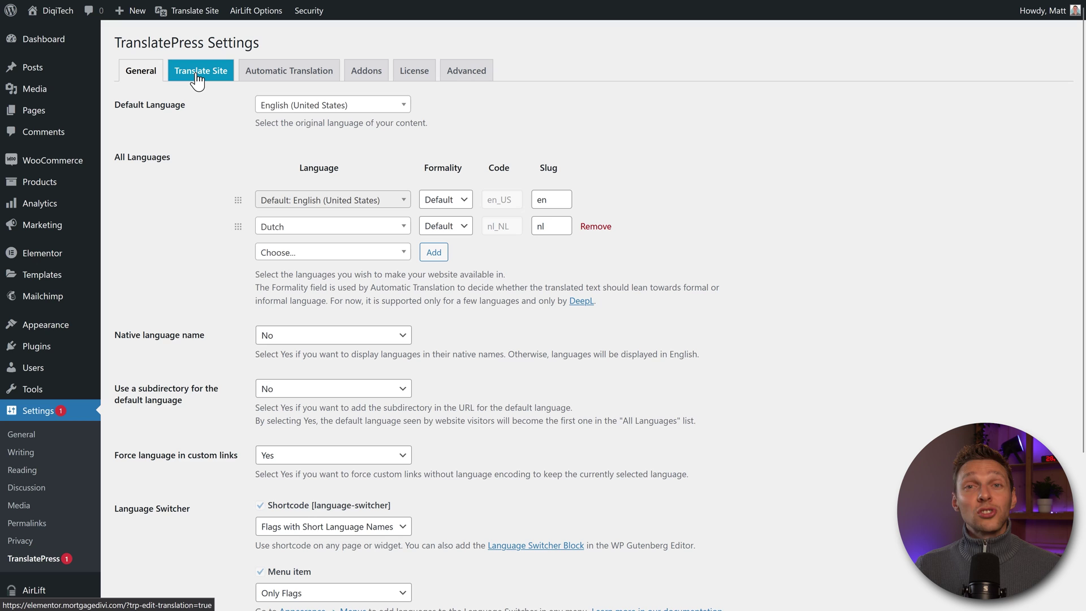
In Automatic Translation, try enabling it with the DeepL engine, leaving it off
left_click(306, 75)
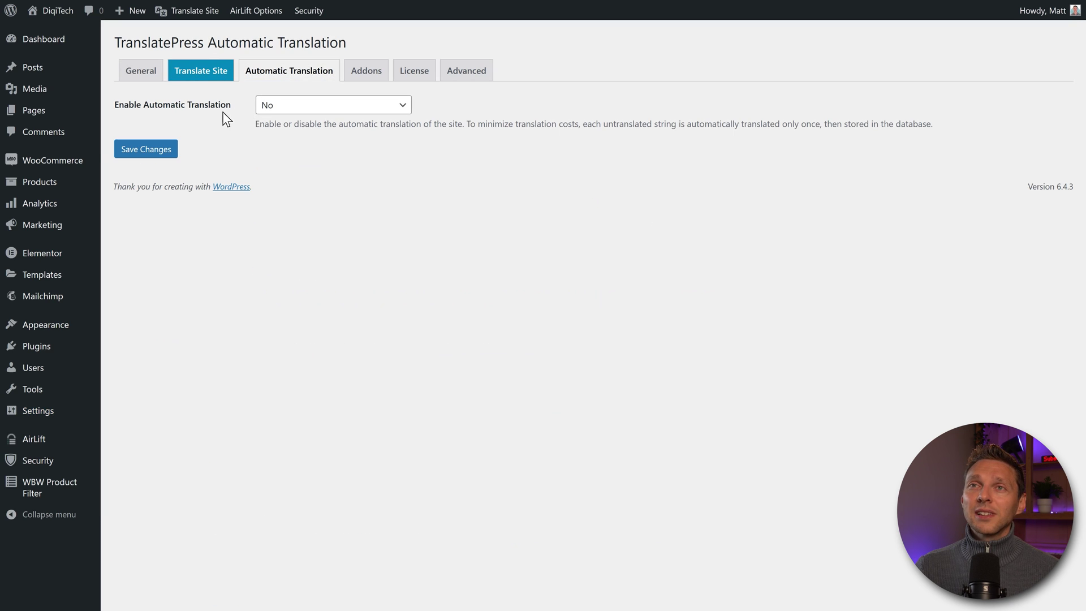
left_click(334, 105)
left_click(298, 142)
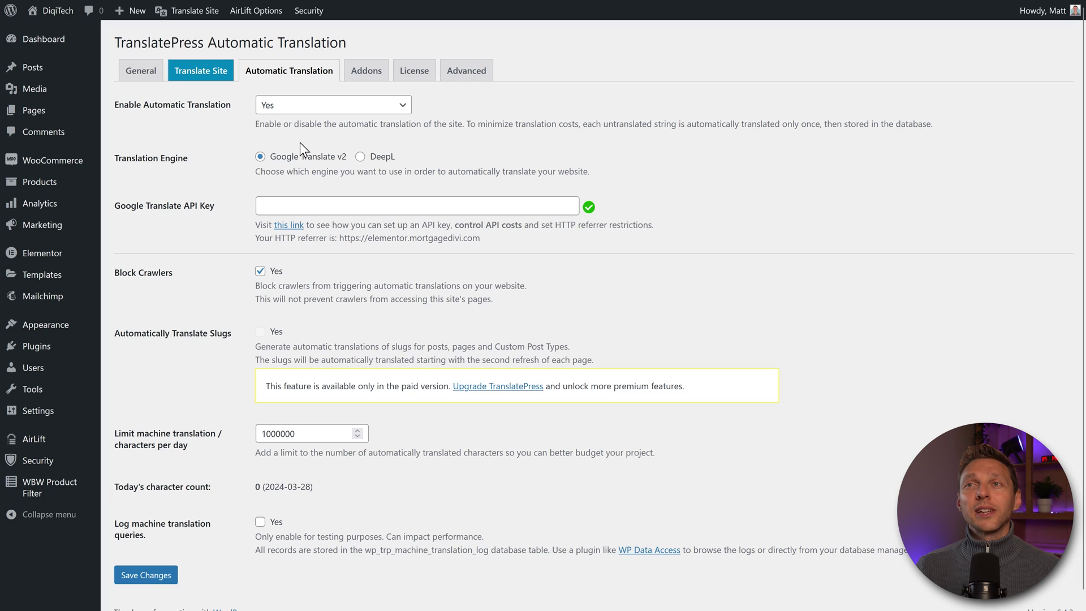
left_click(360, 156)
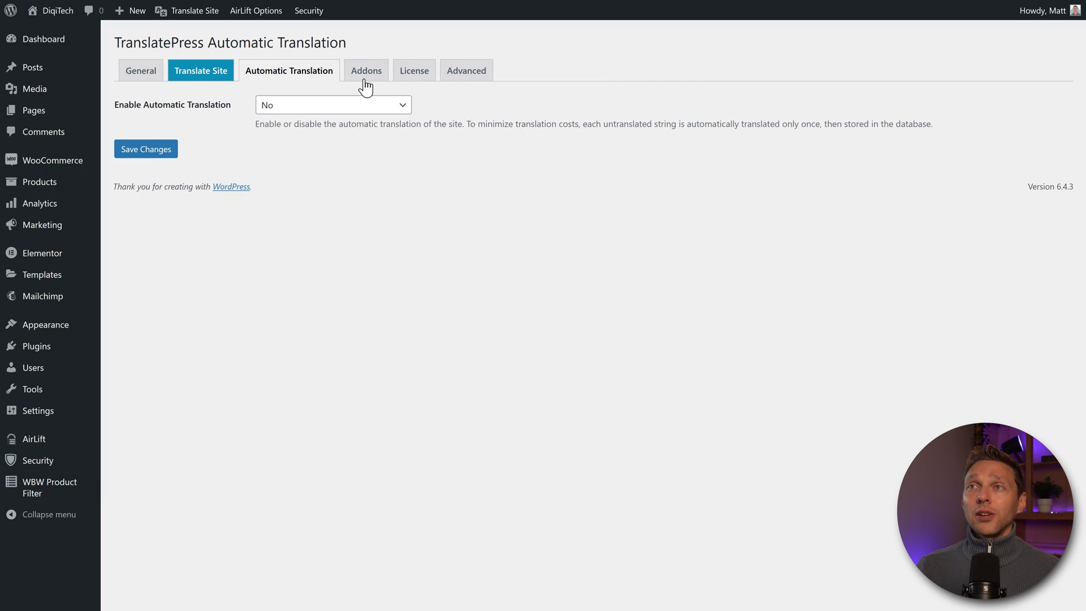
Review the SEO Pack add-on and scroll its documentation to the premium-only notice
left_click(367, 73)
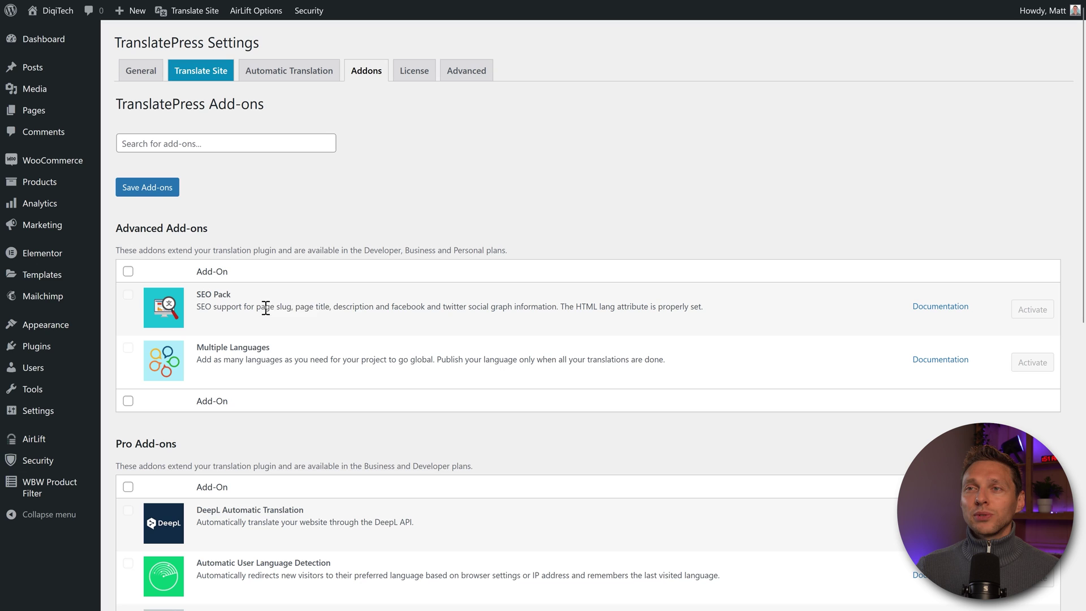
left_click_drag(266, 308, 470, 310)
left_click(342, 307)
left_click(469, 310)
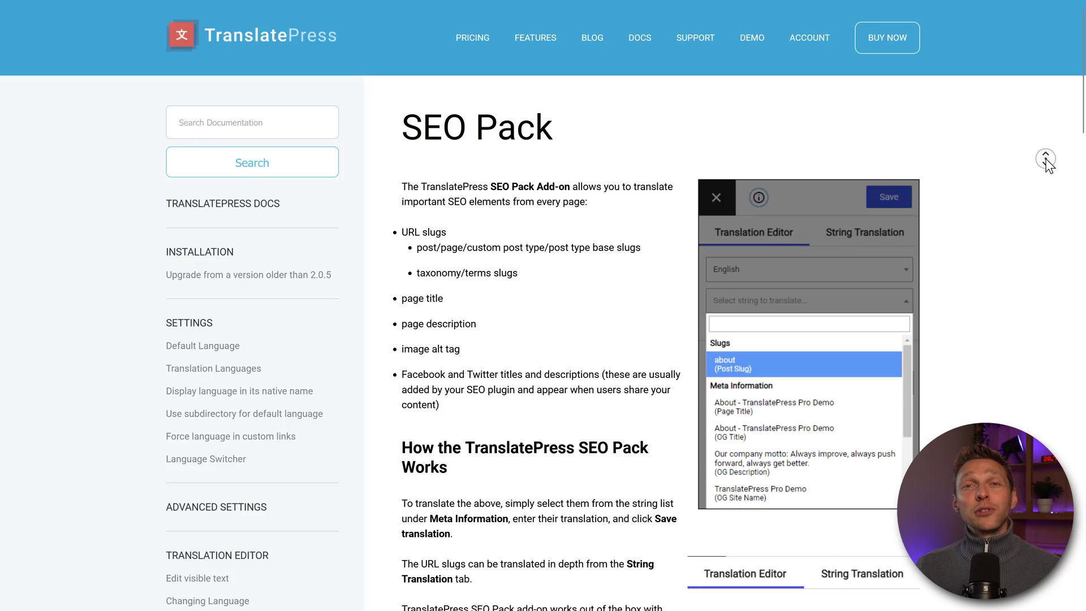
scroll(1047, 169, "down", 4)
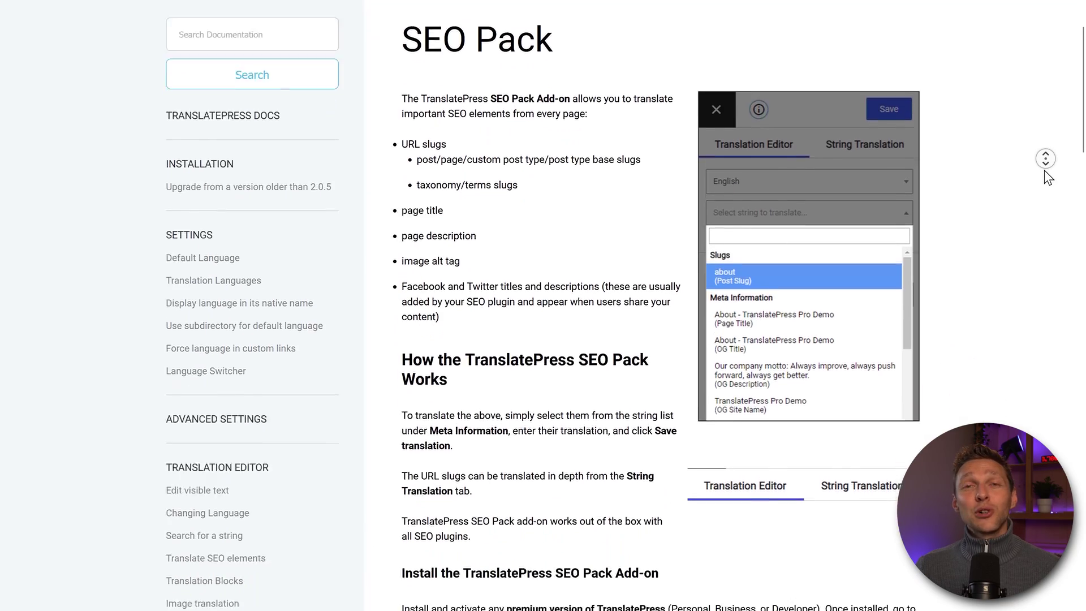
scroll(1049, 177, "down", 10)
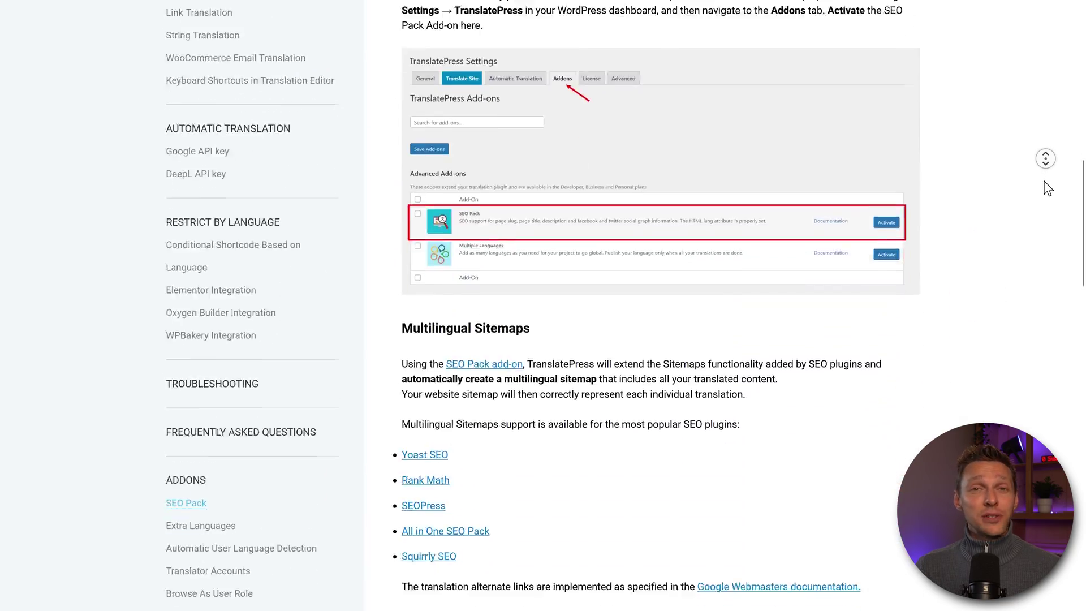
scroll(1048, 189, "down", 20)
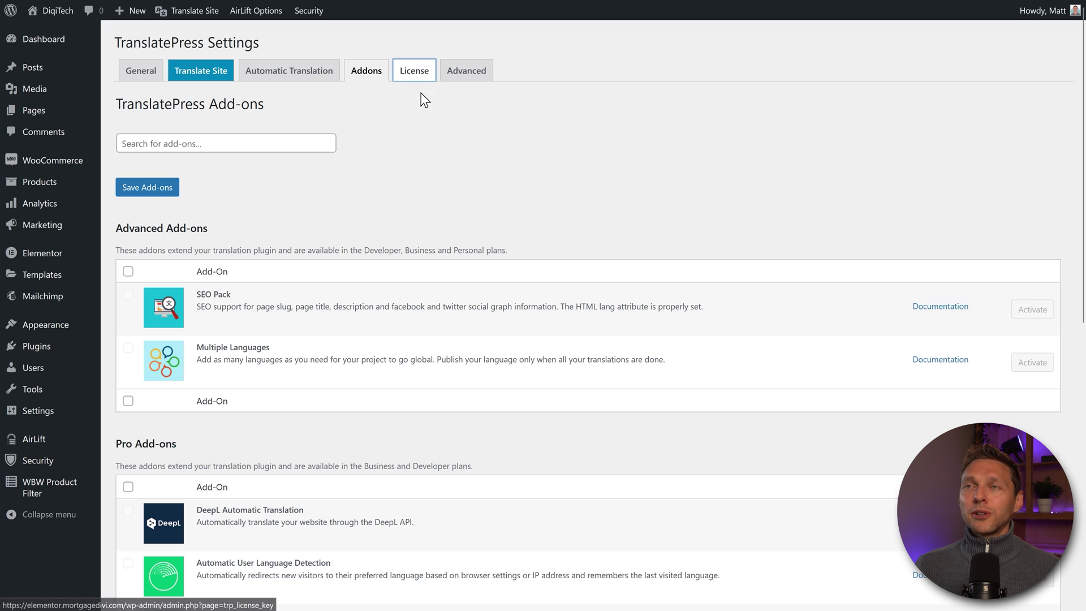
View the License tab, then cycle through the Advanced sub-tabs back to Troubleshooting
left_click(413, 72)
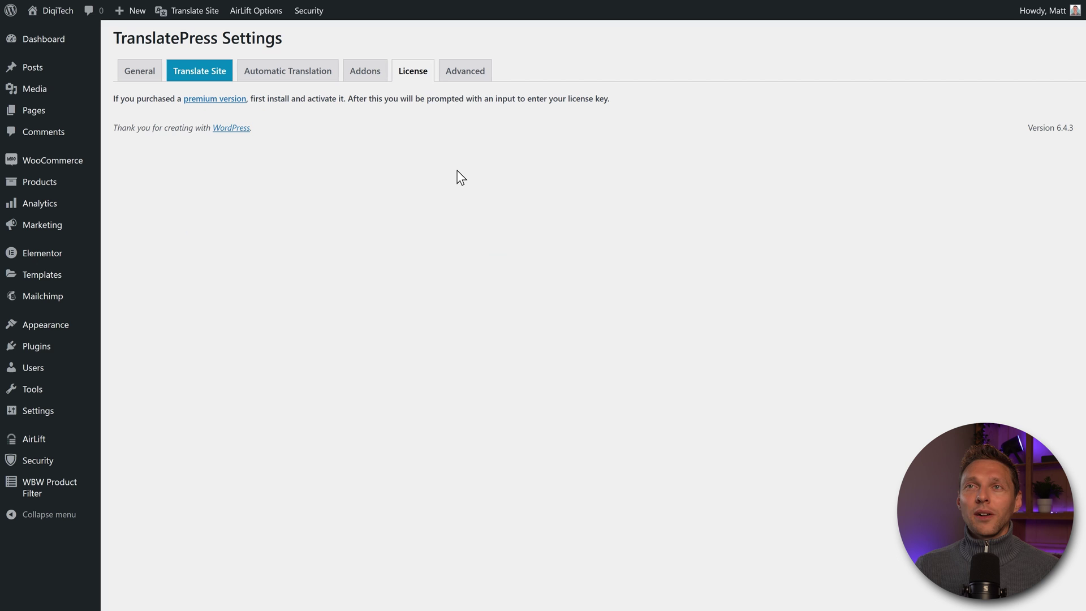
left_click(463, 75)
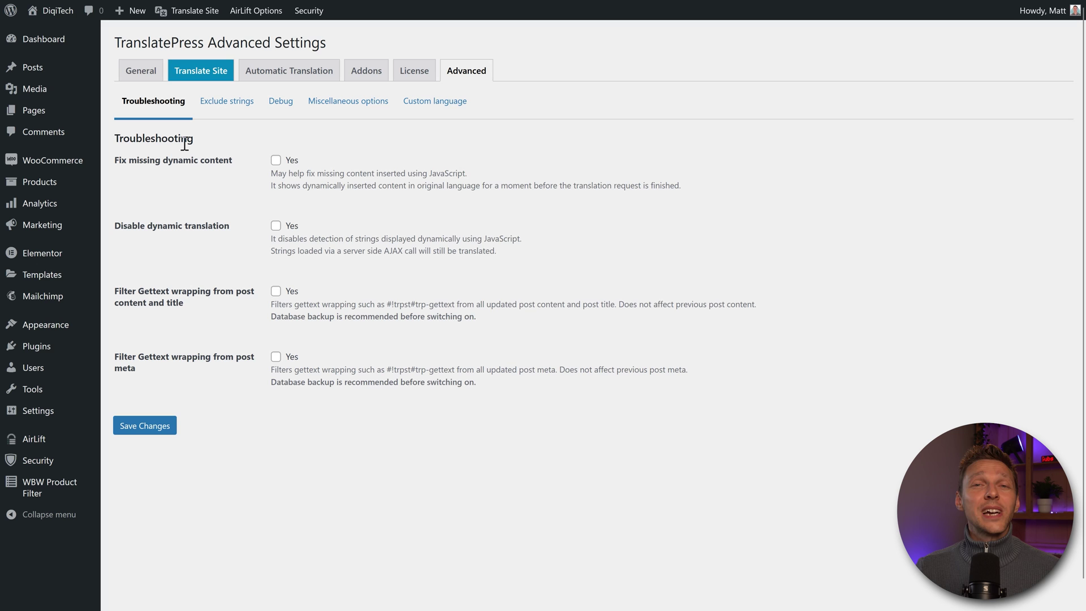
left_click(227, 102)
left_click(280, 102)
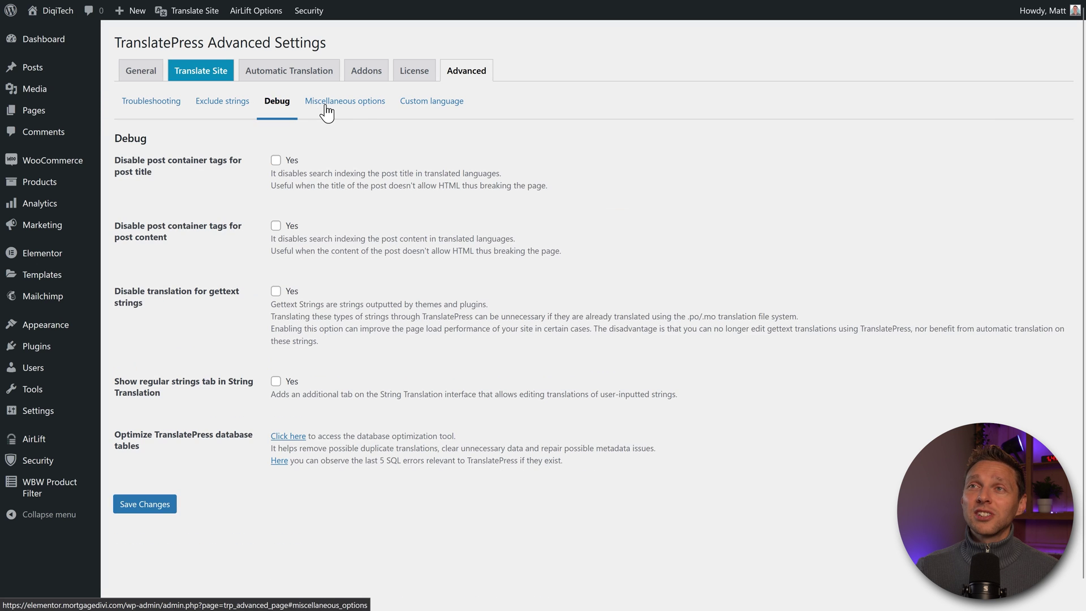
left_click(424, 103)
left_click(326, 107)
left_click(276, 102)
left_click(151, 101)
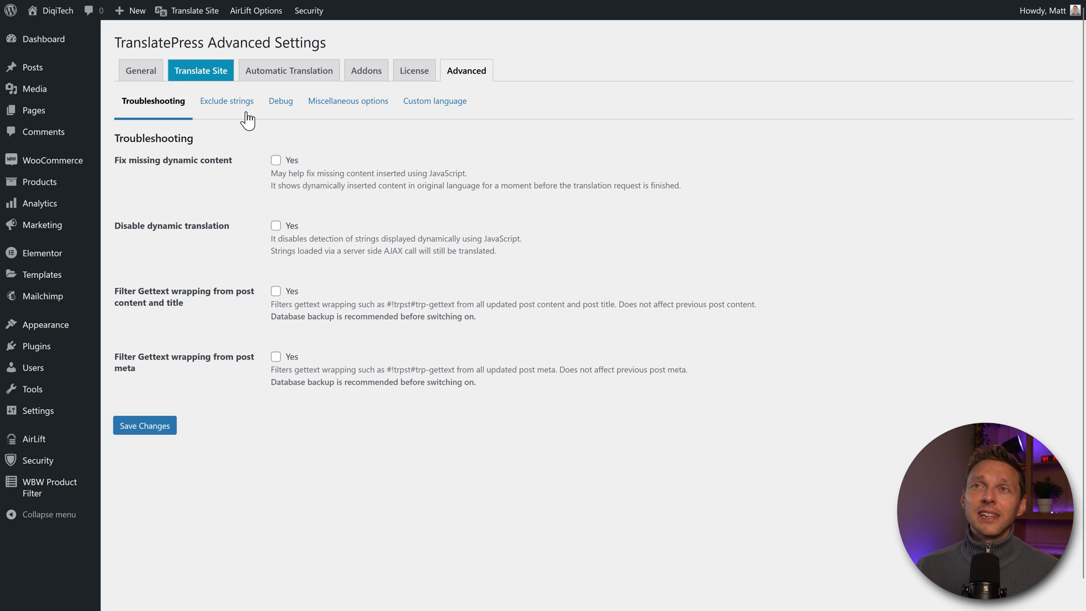
Browse the Exclude strings, Miscellaneous and Custom language sections of the Advanced tab
left_click(229, 104)
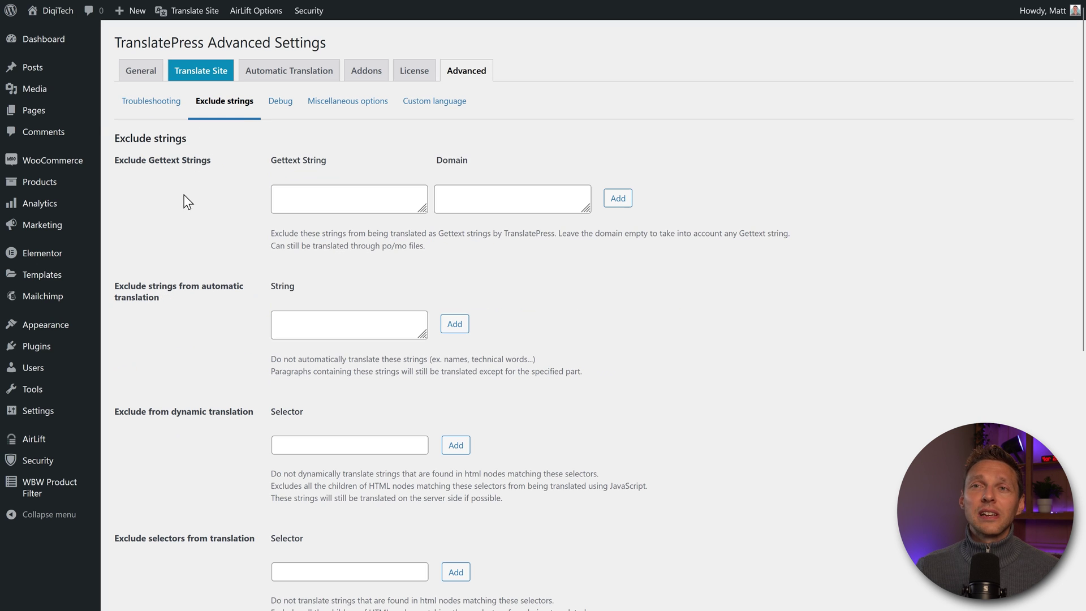
scroll(190, 210, "down", 2)
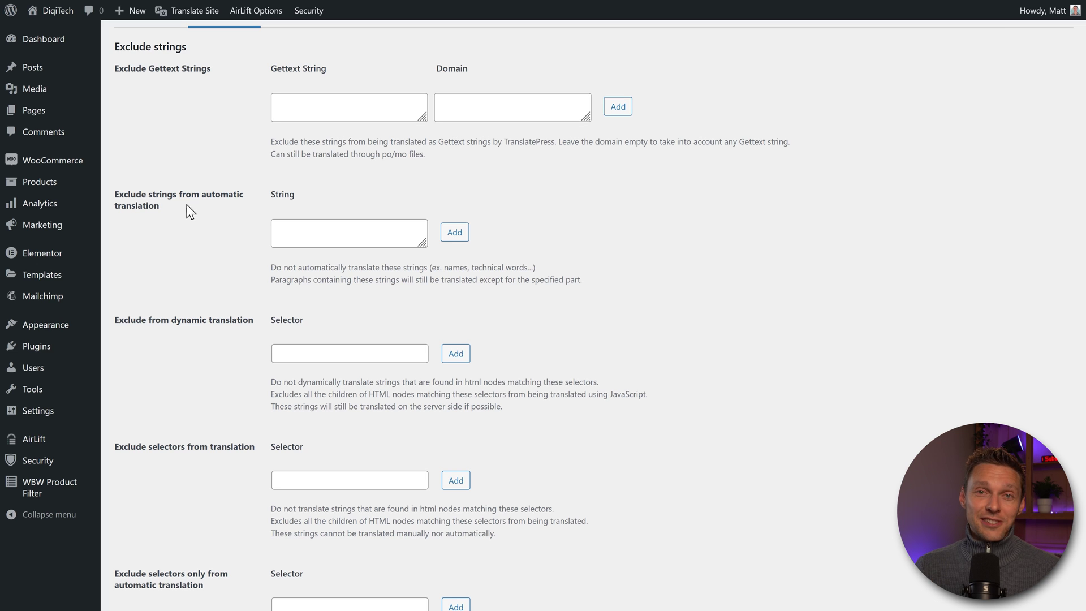
scroll(189, 212, "up", 2)
left_click(356, 104)
middle_click(506, 133)
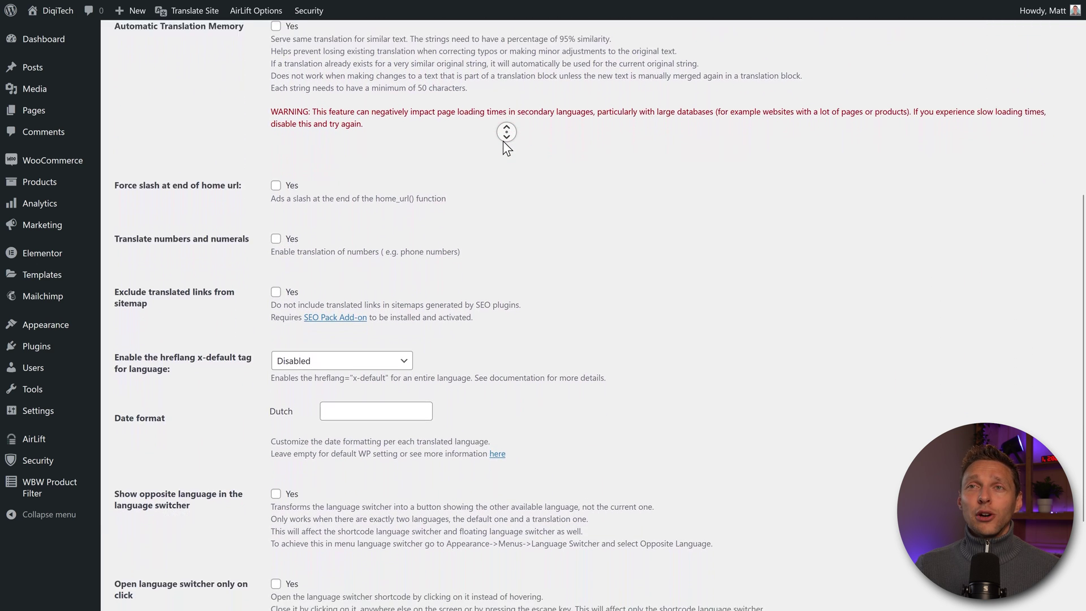
left_click(198, 103)
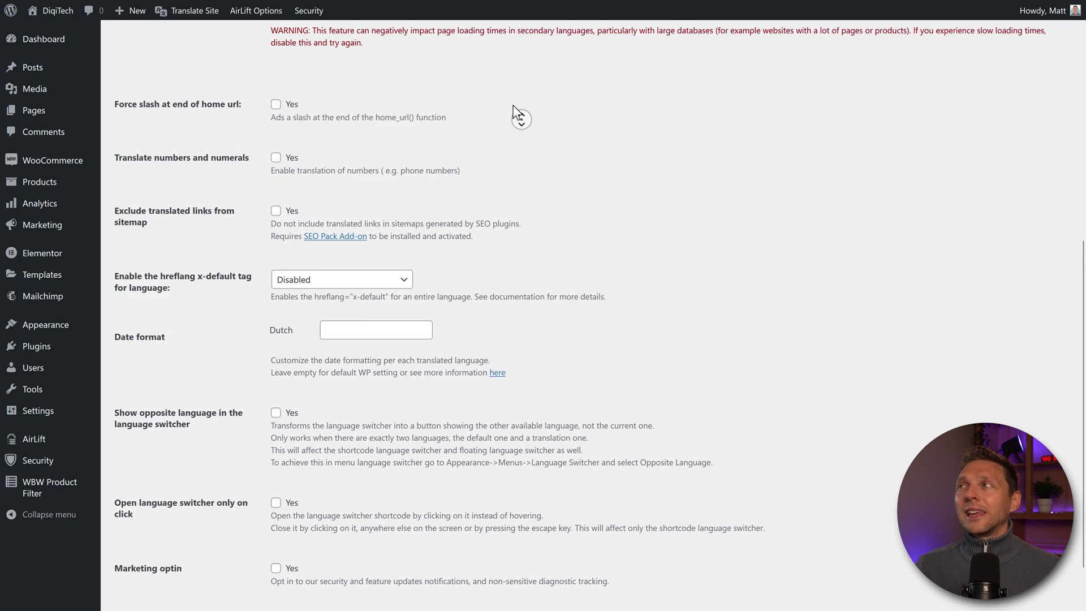
left_click(514, 105)
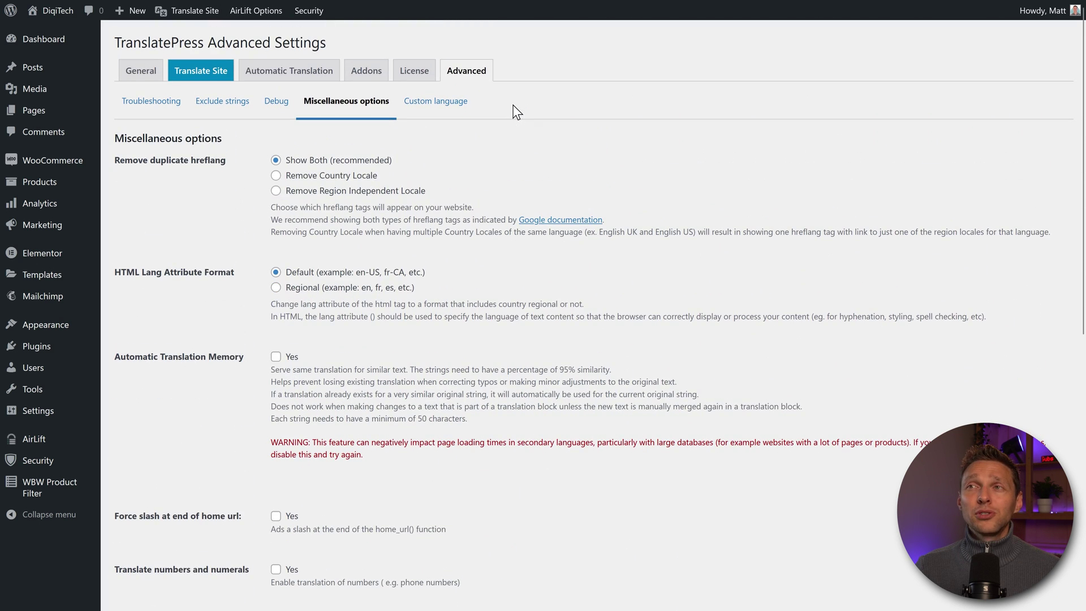
Bring up the Custom language form and inspect its Language code and Flag URL fields, leaving them blank
left_click(431, 102)
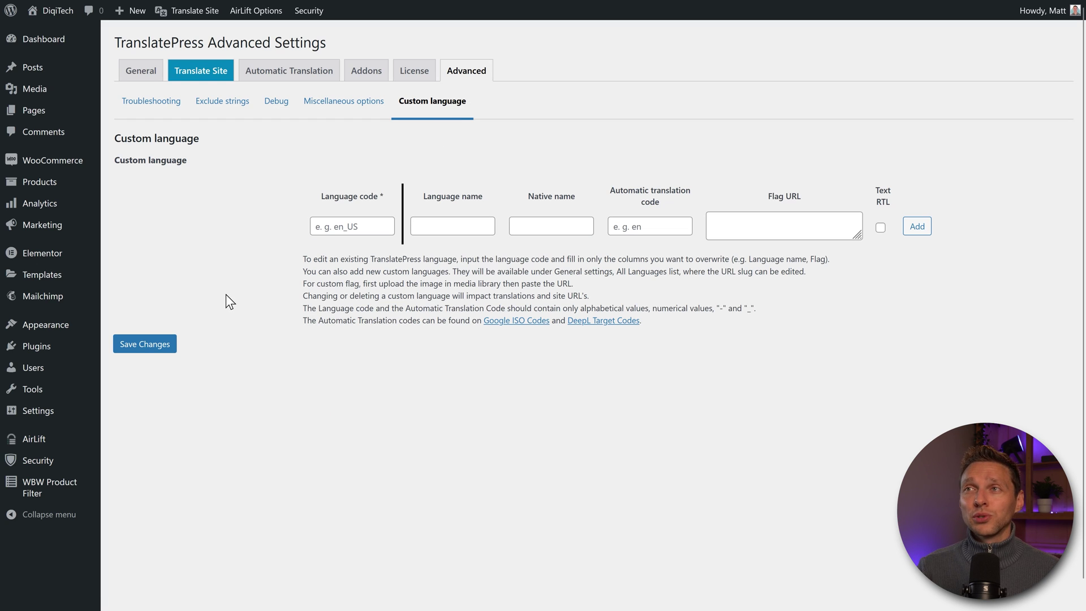
left_click_drag(354, 271, 359, 272)
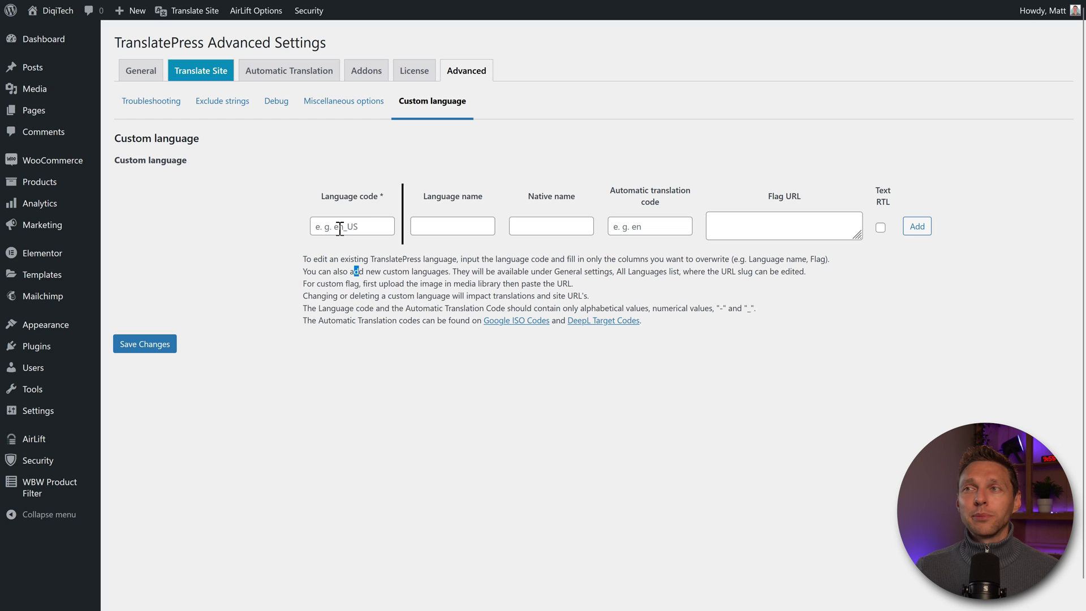
left_click(764, 229)
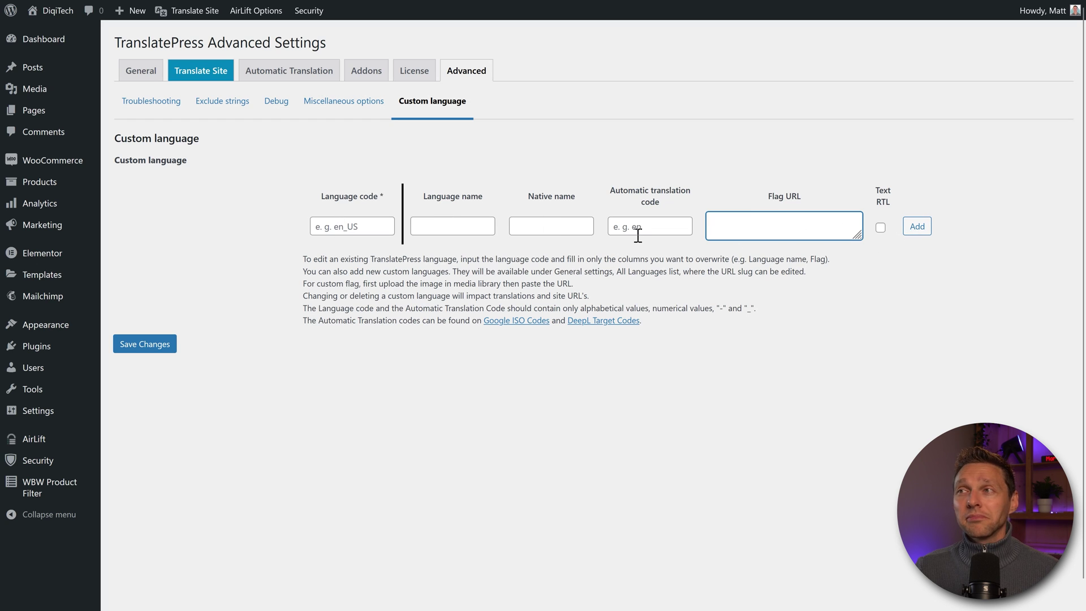
left_click(615, 215)
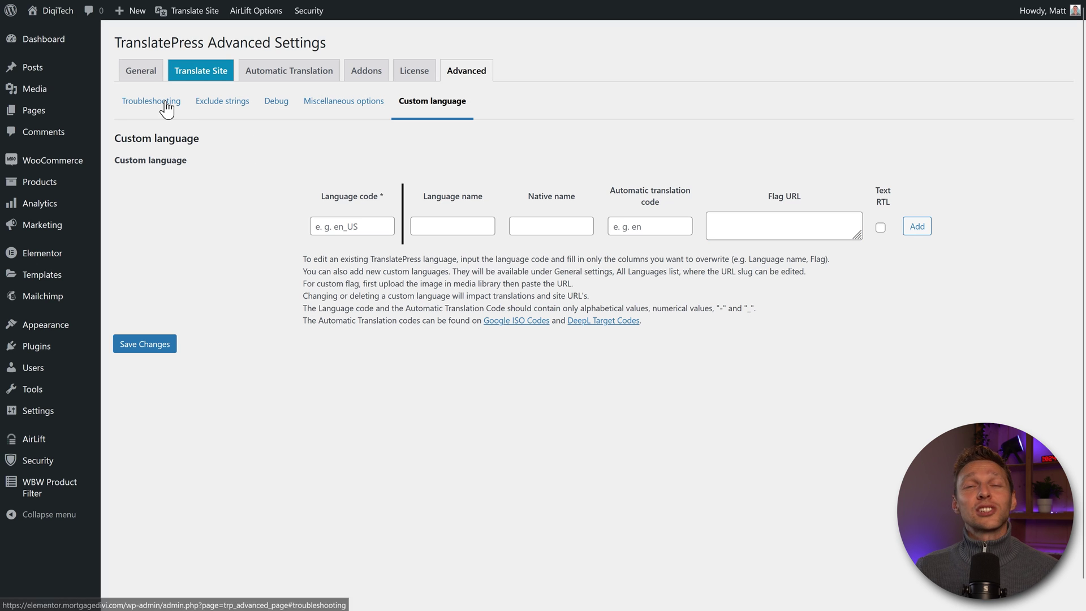
Launch the visual translation editor over the DigiTech homepage and scroll through the preview
left_click(199, 79)
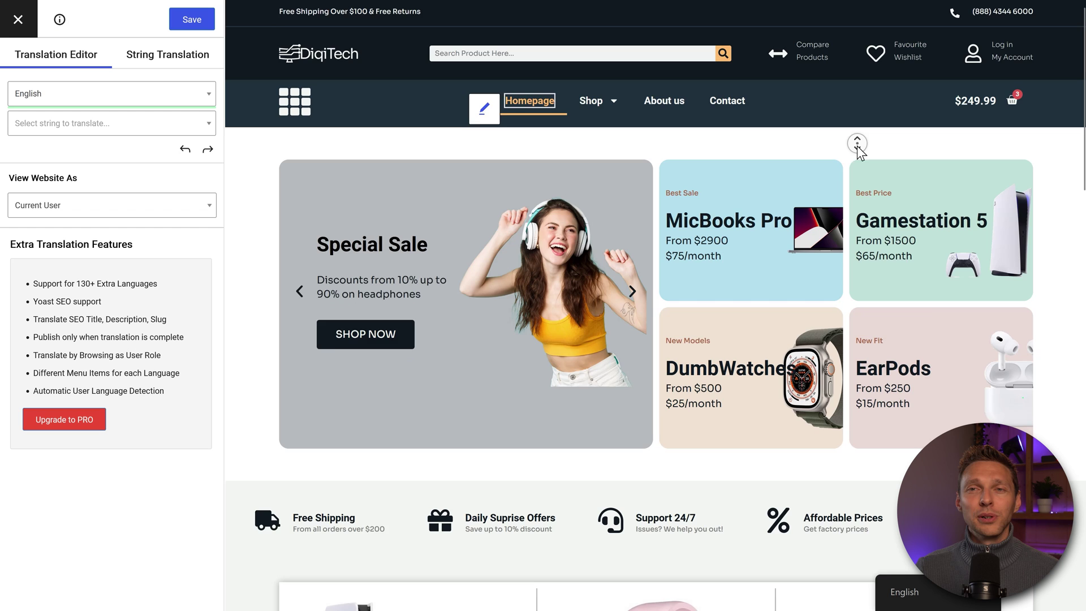
middle_click(846, 93)
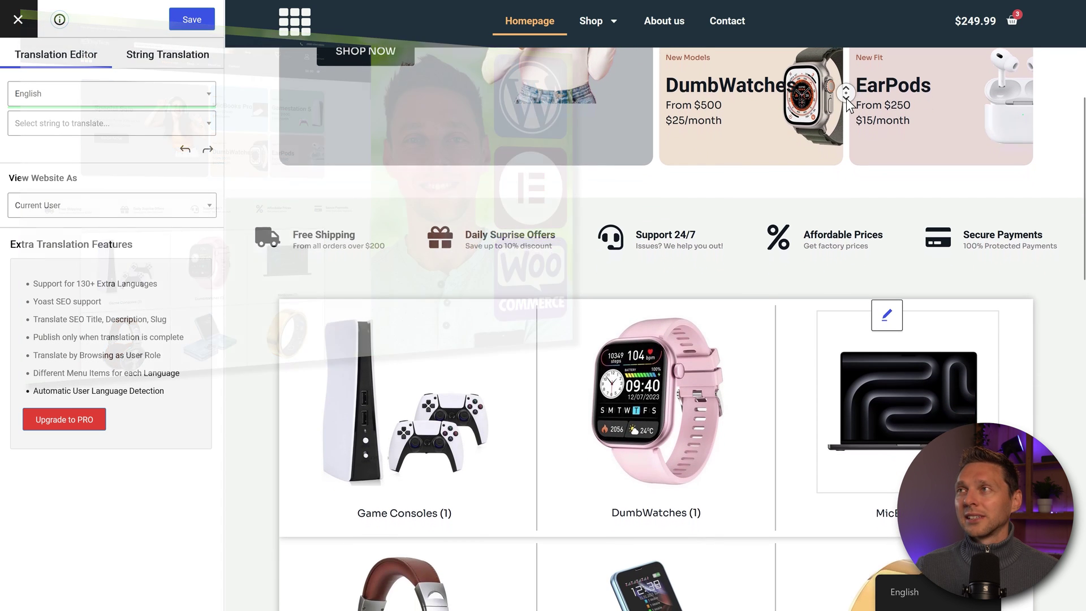
scroll(825, 78, "up", 5)
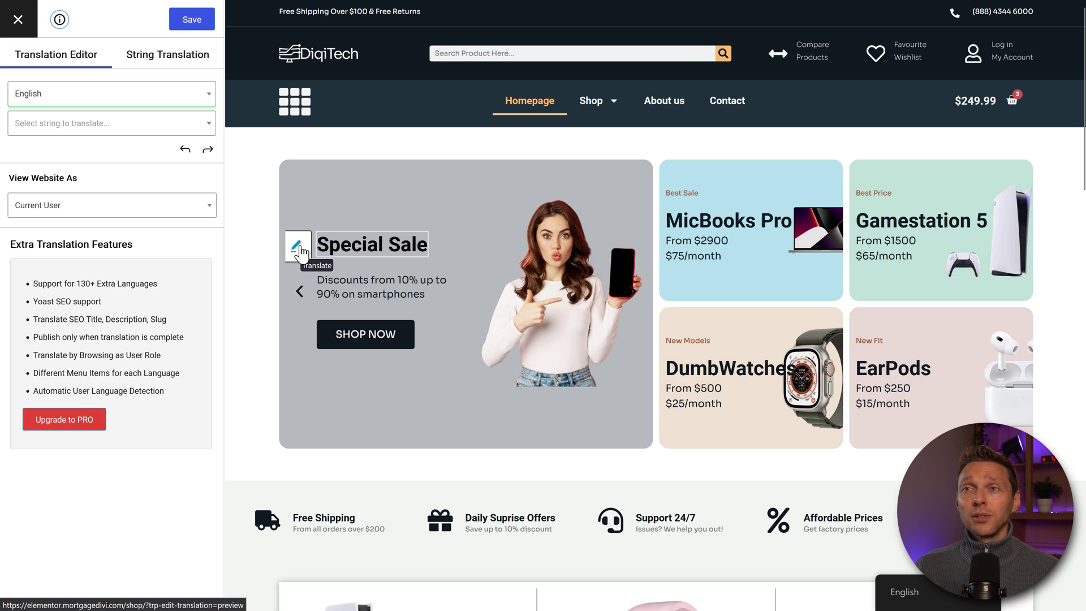
Translate the Special Sale heading into Dutch as 'Speciale aanbieding' and save it
left_click(297, 248)
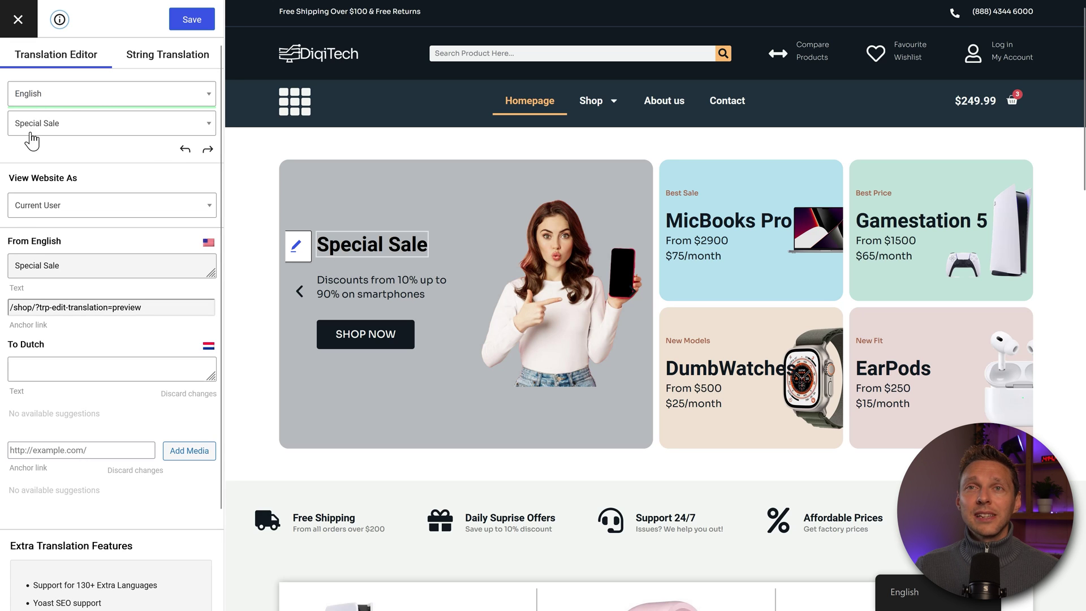
left_click(54, 205)
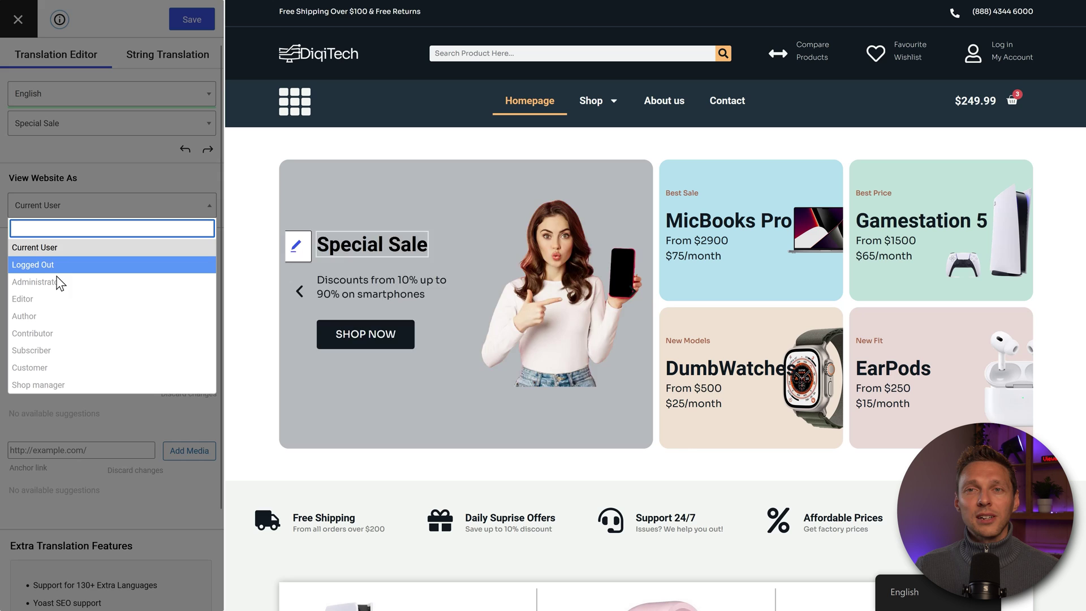
left_click(77, 248)
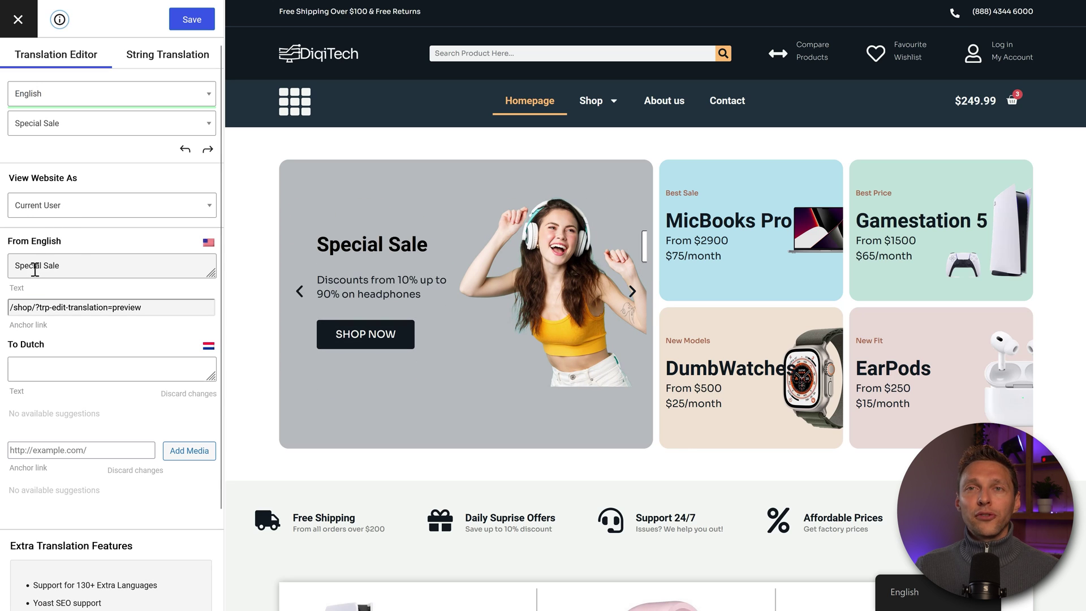
left_click(78, 269)
left_click(27, 366)
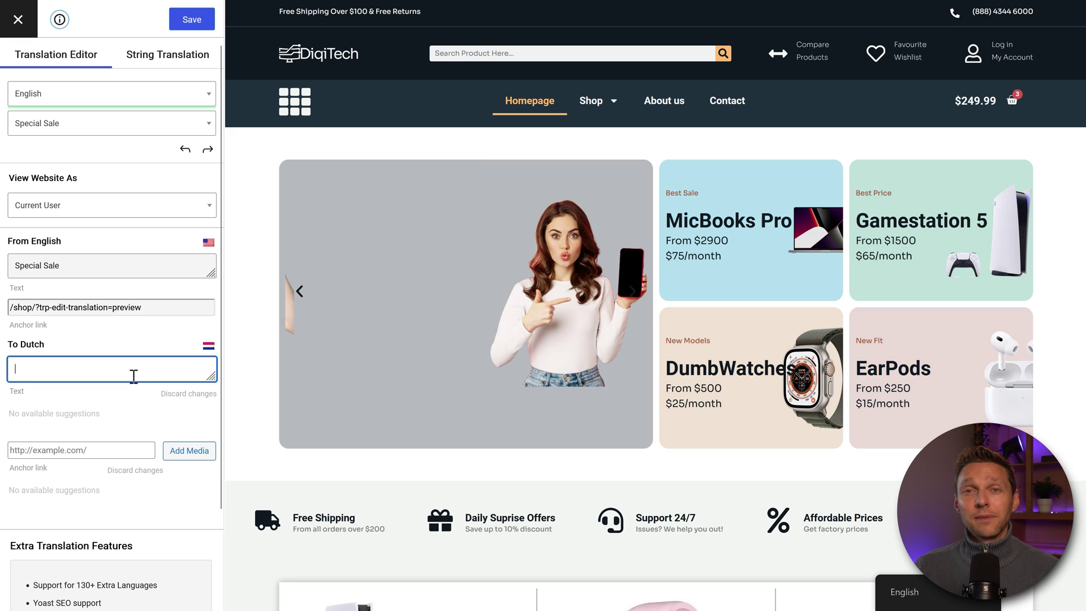
type("Speciale aanbieding")
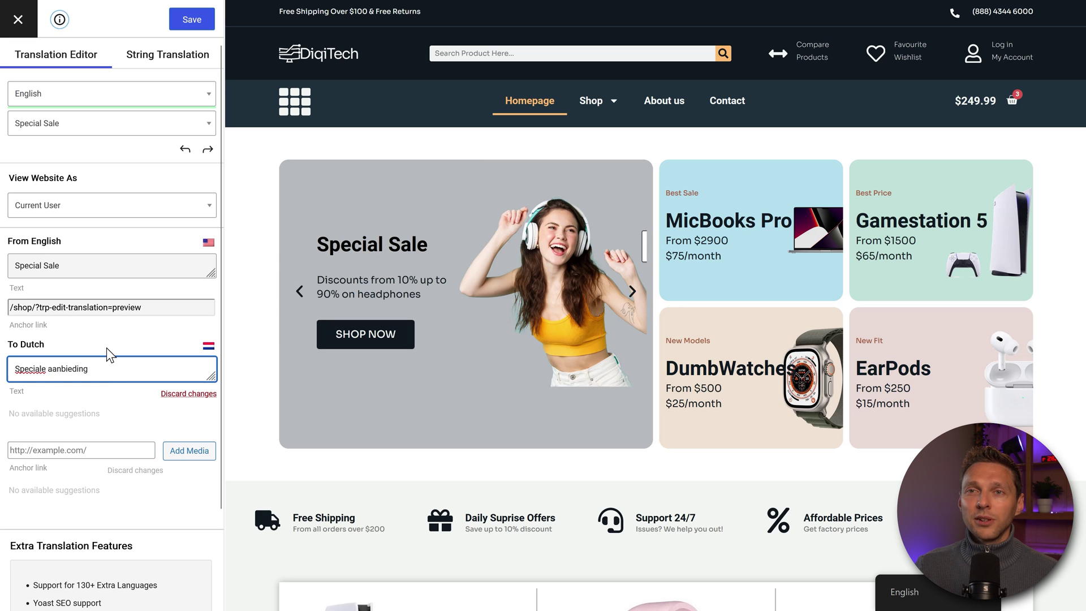
left_click(145, 339)
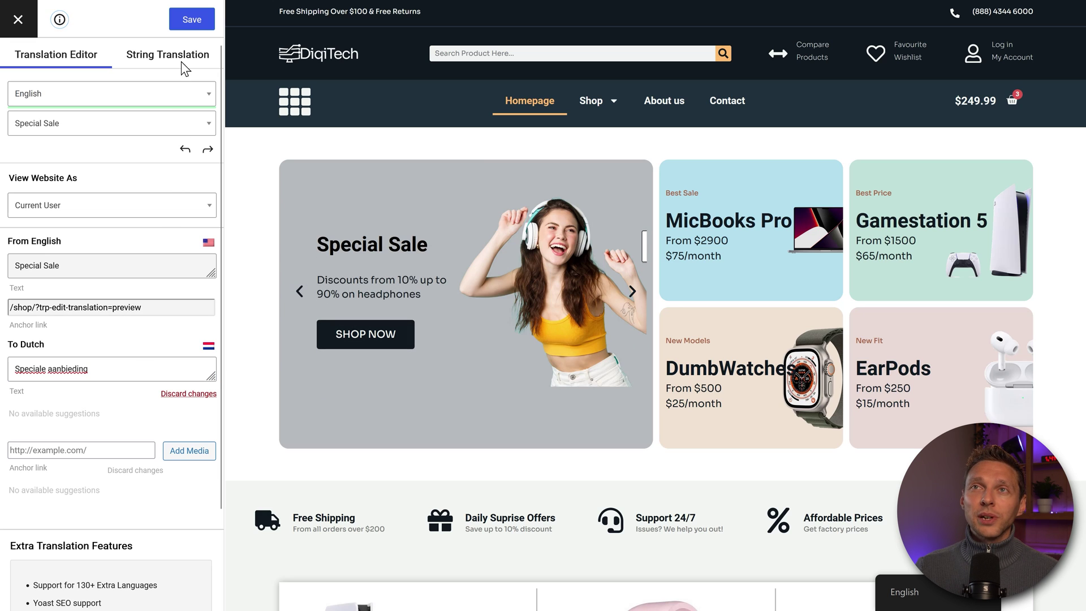
left_click(192, 19)
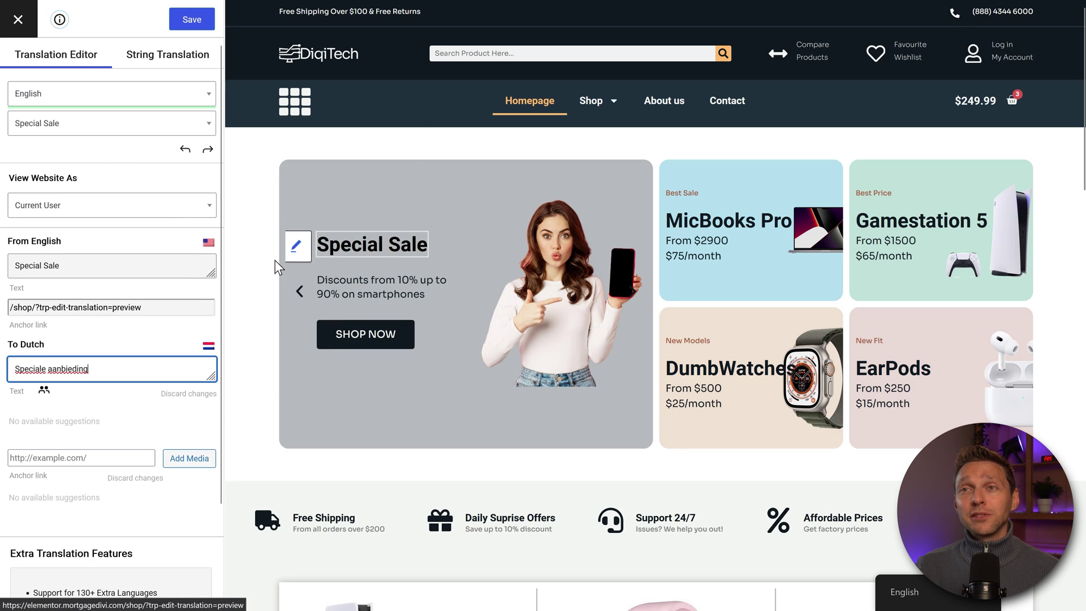
Switch the editor's preview language to Dutch so the banner shows 'Speciale aanbieding'
left_click(70, 92)
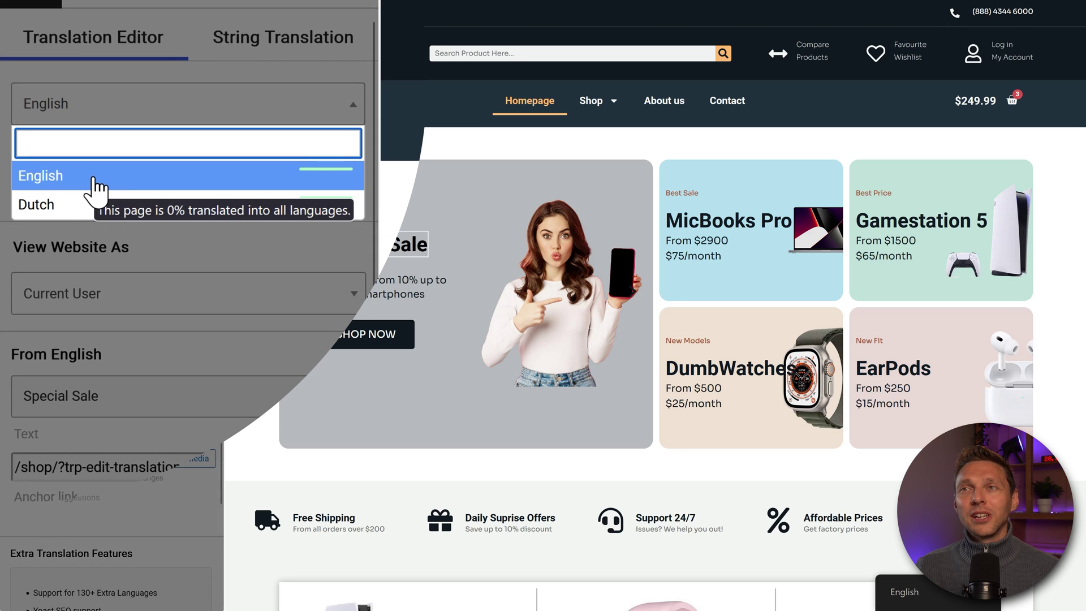
left_click(80, 207)
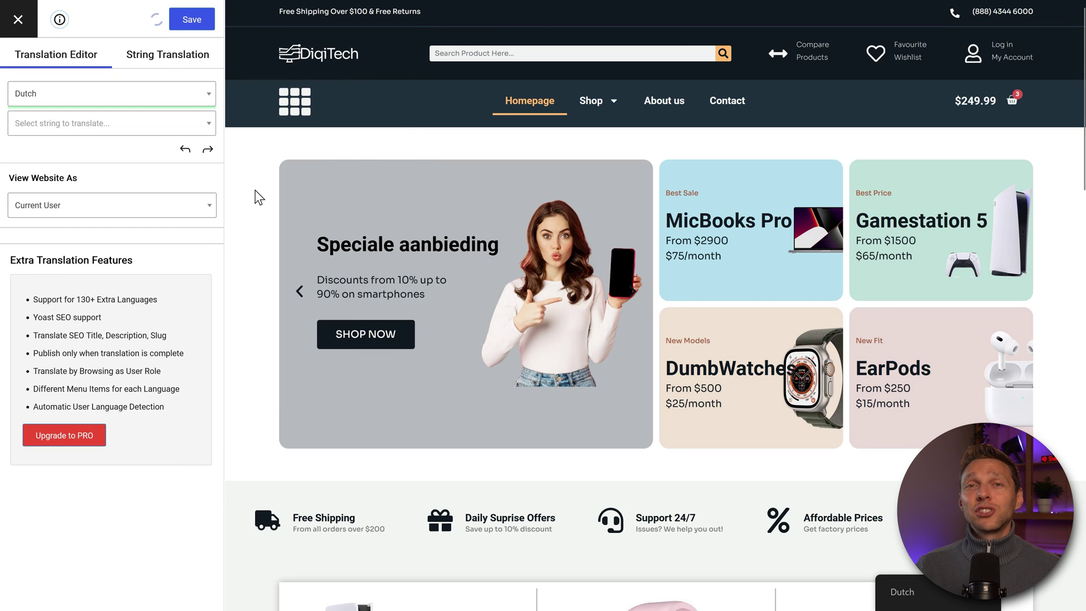
mouse_move(319, 259)
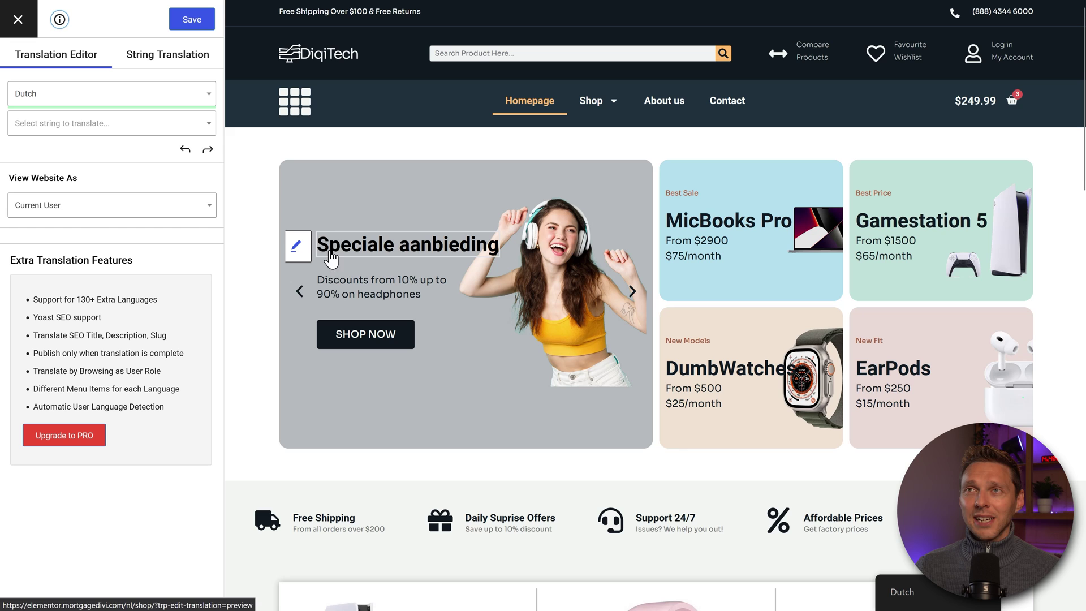
mouse_move(342, 11)
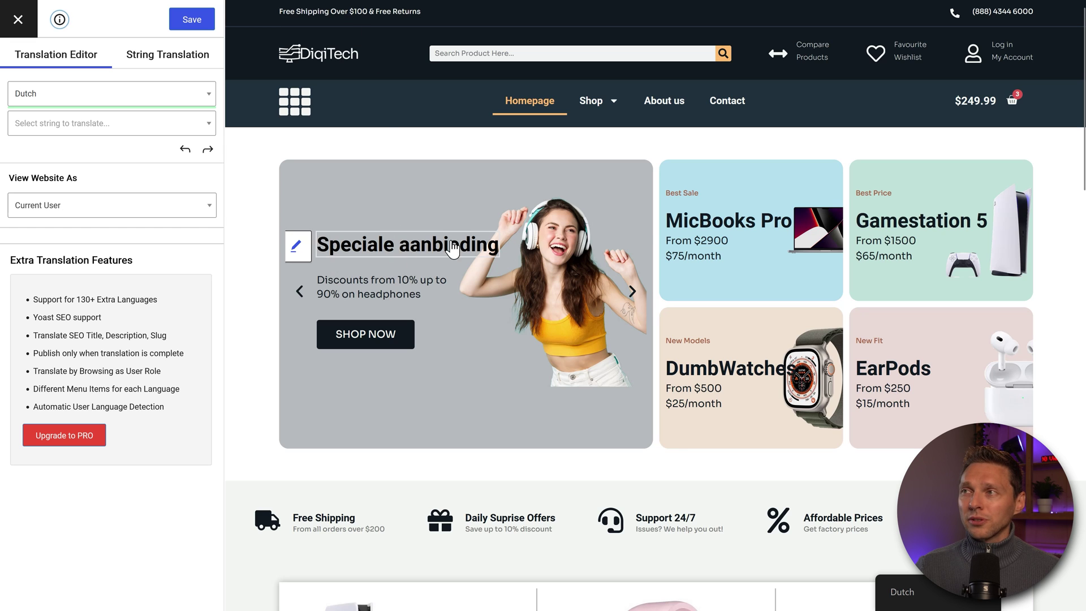
mouse_move(391, 258)
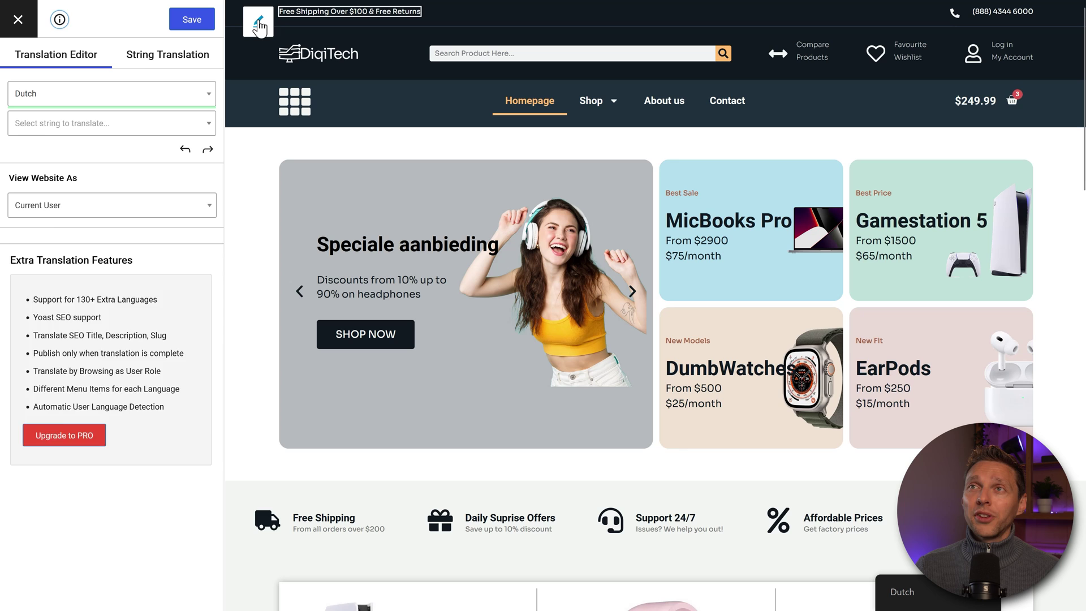
Paste the Dutch translation of the top-bar free shipping notice and save it
left_click(259, 25)
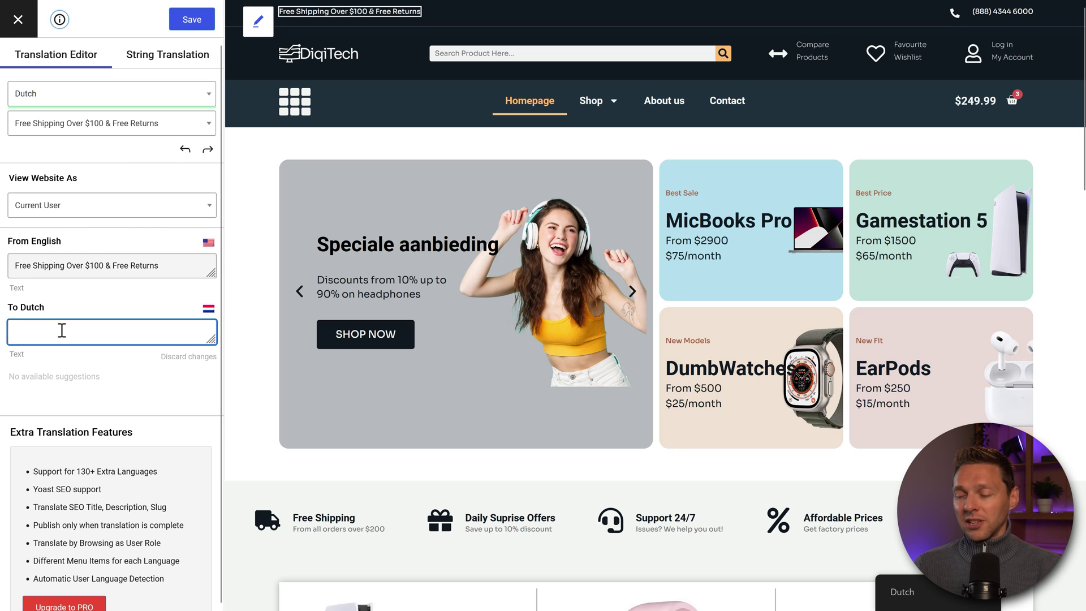
type("Gratis verzending voor bestellingen vanaf €100 & gratis retourneren")
left_click(192, 19)
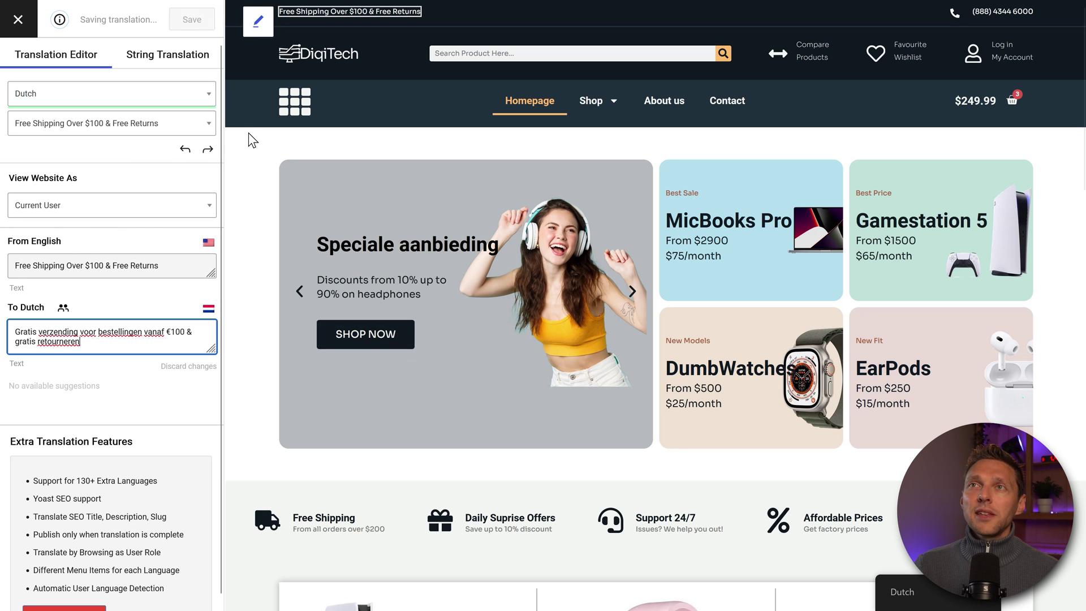
Load the '90% on headphones' slide text into the editor for translation
mouse_move(291, 10)
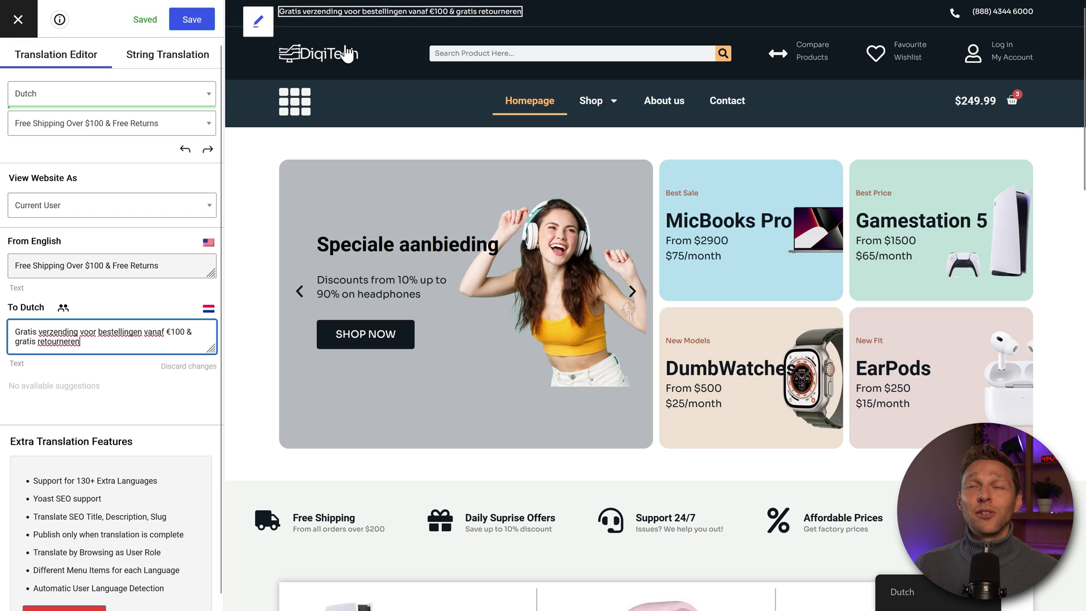
mouse_move(485, 112)
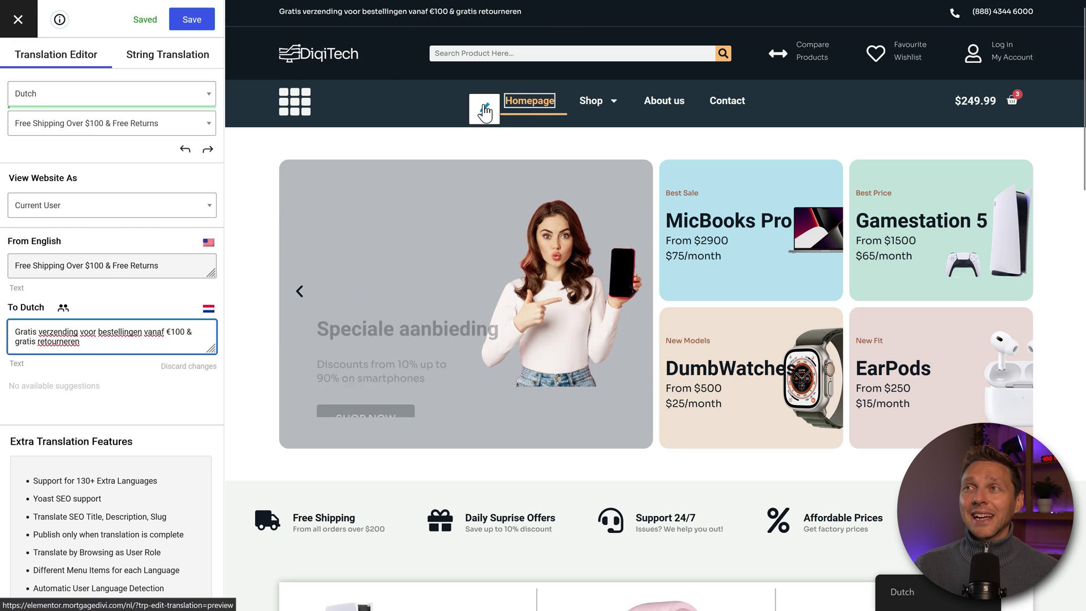
left_click(309, 293)
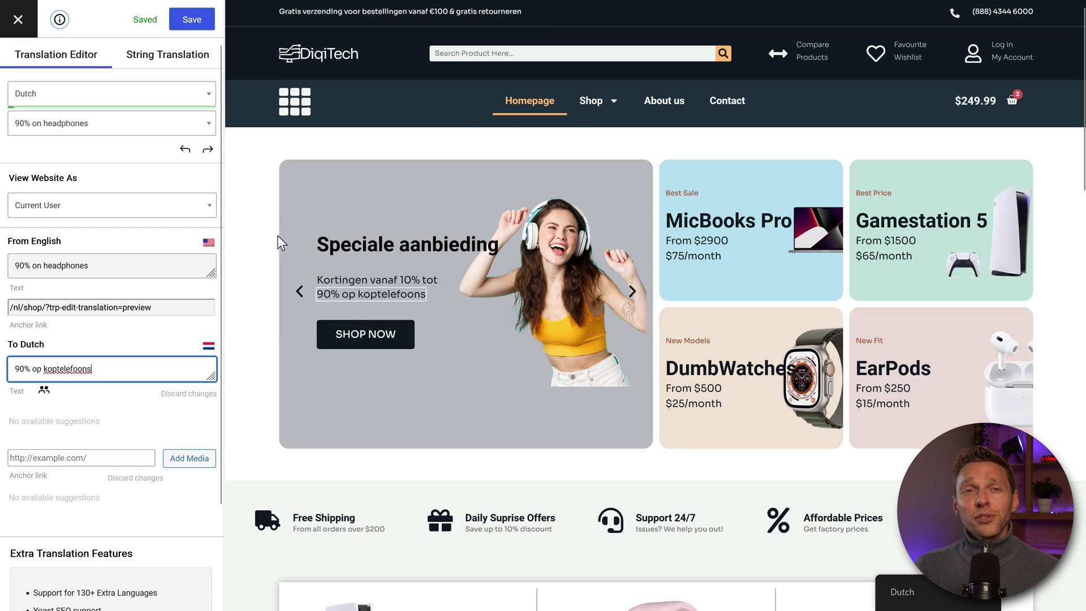
mouse_move(324, 288)
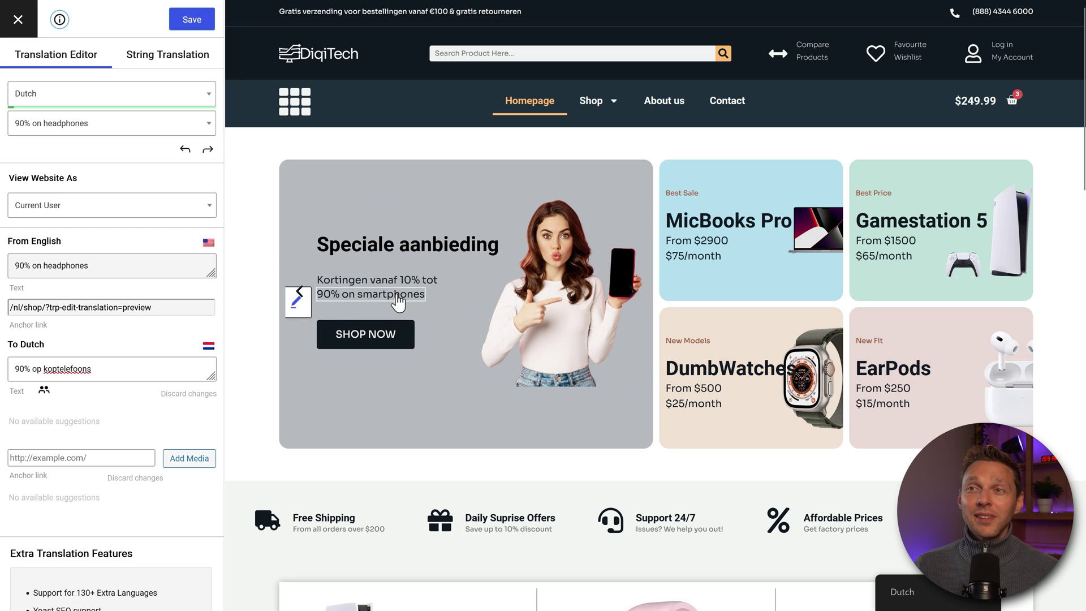
mouse_move(348, 306)
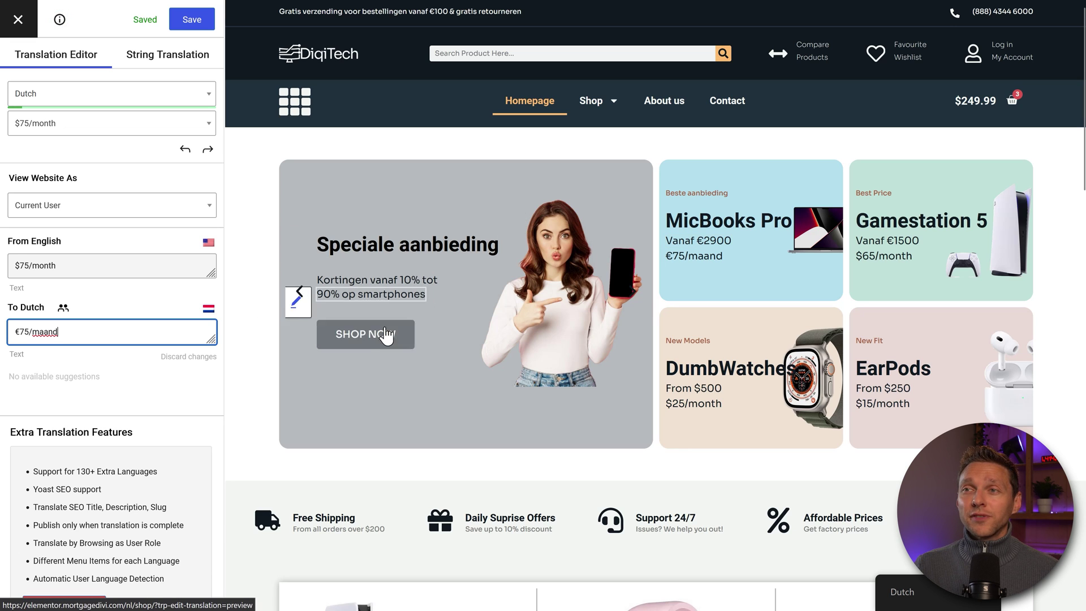
Load the Shop Now button text, then advance the hero slider to the headphones slide
left_click(314, 342)
left_click(68, 373)
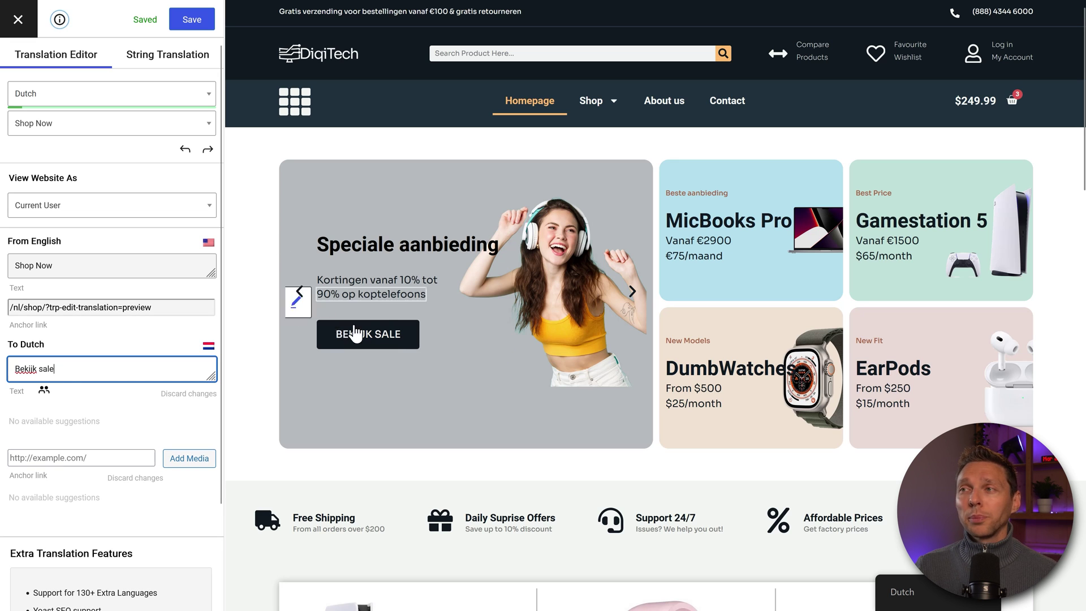
left_click(633, 293)
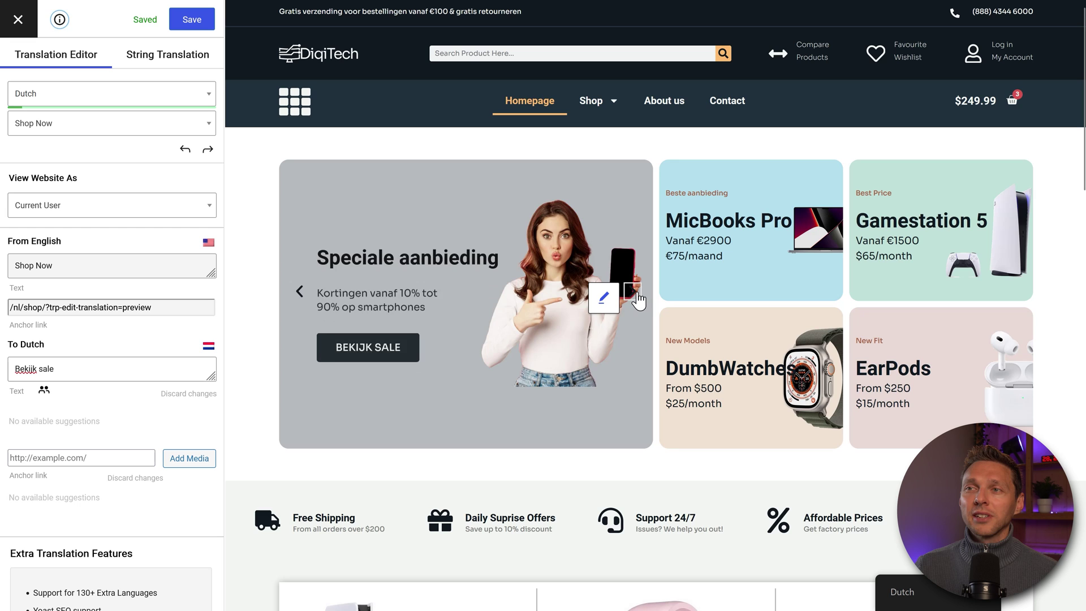
left_click(636, 296)
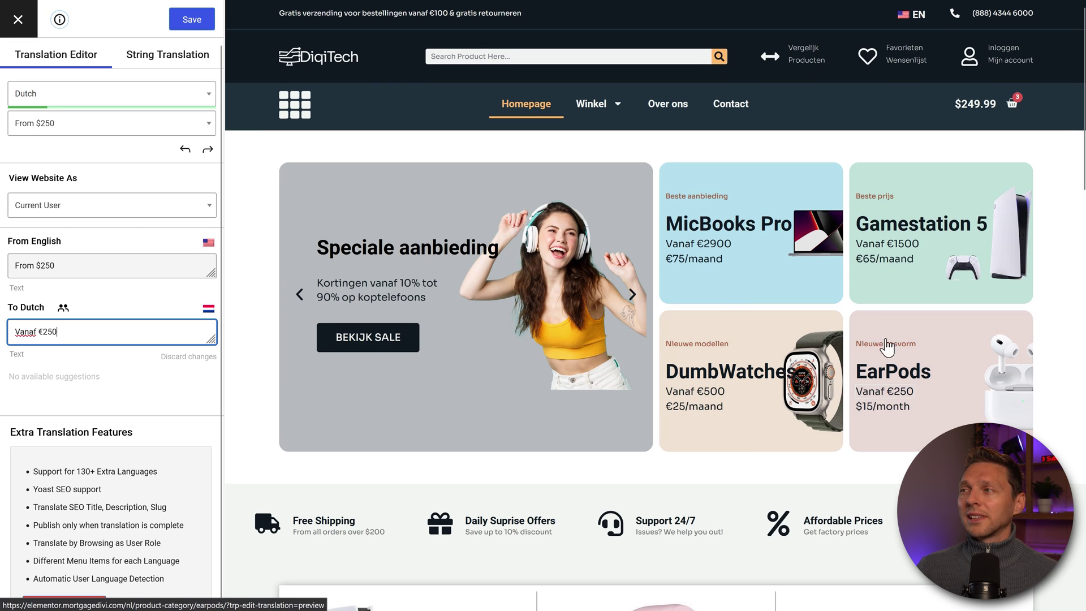
Translate EarPods' $15/month as €15/maand by editing the €75/maand suggestion, and save
left_click(836, 416)
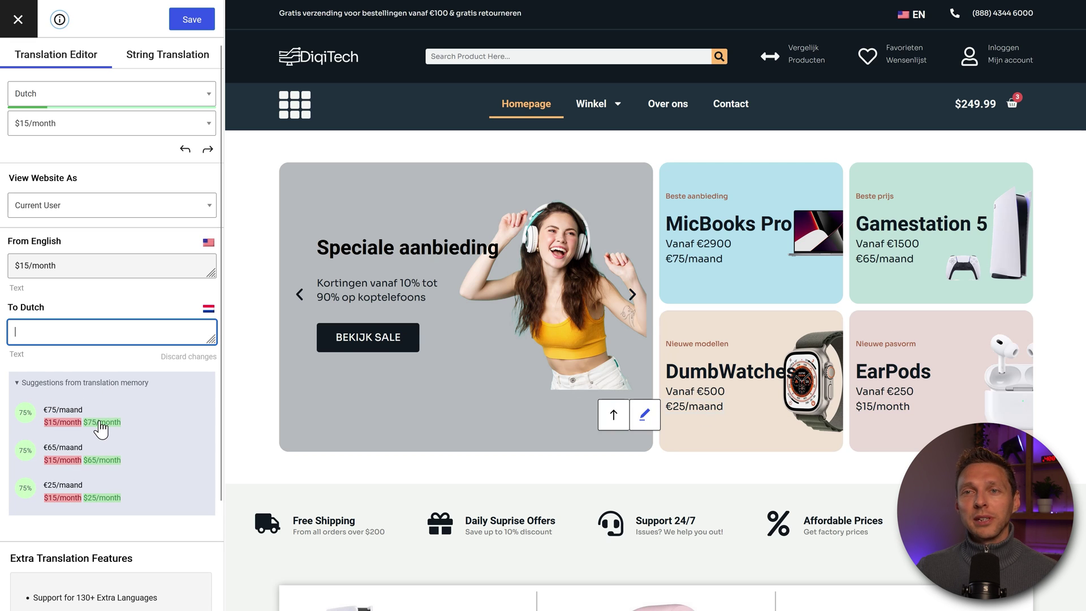
left_click(68, 423)
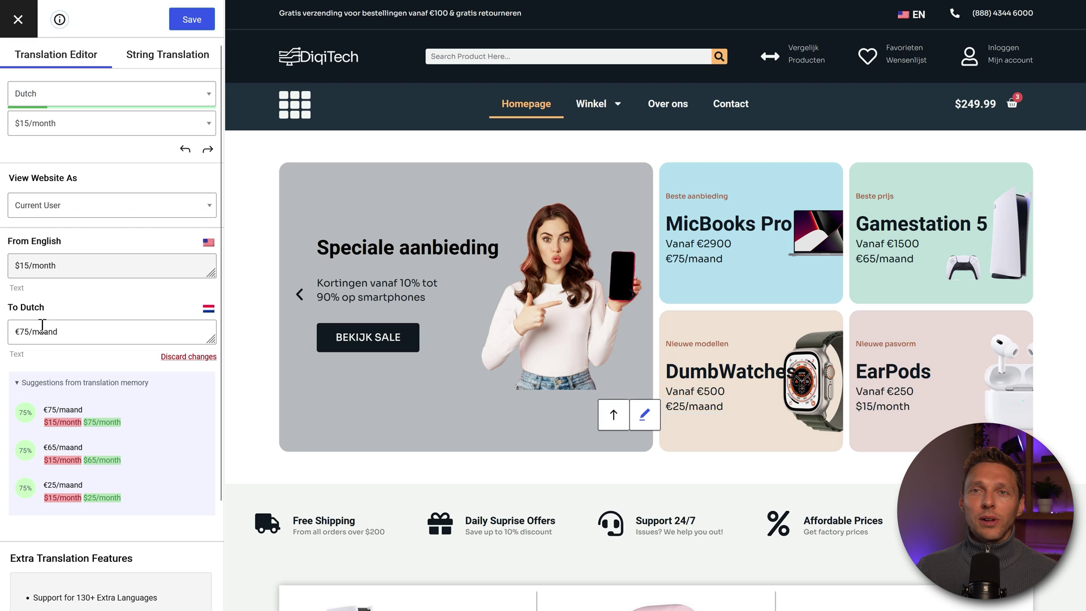
left_click(26, 335)
key("BackSpace")
type("1")
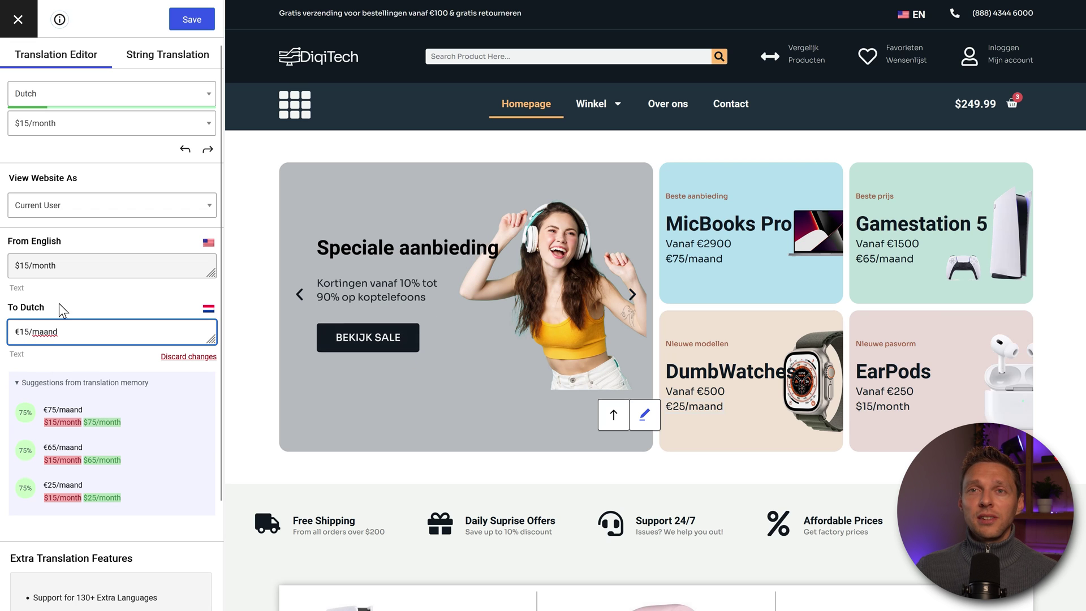
left_click(178, 26)
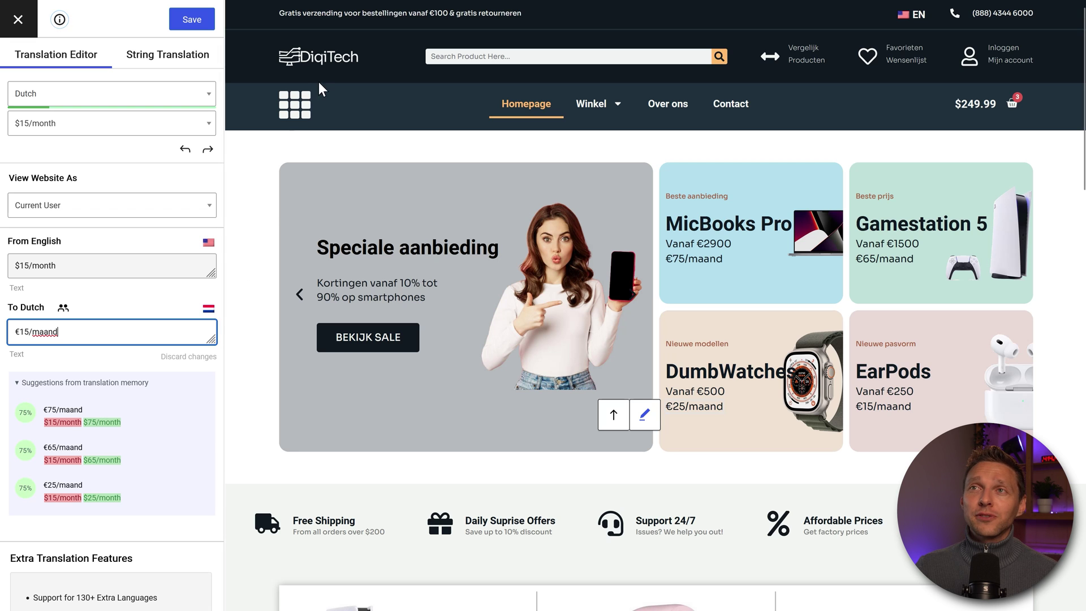
Load the DiqiTech-Logo-White logo image into the editor, with its Dutch image source empty
left_click(258, 67)
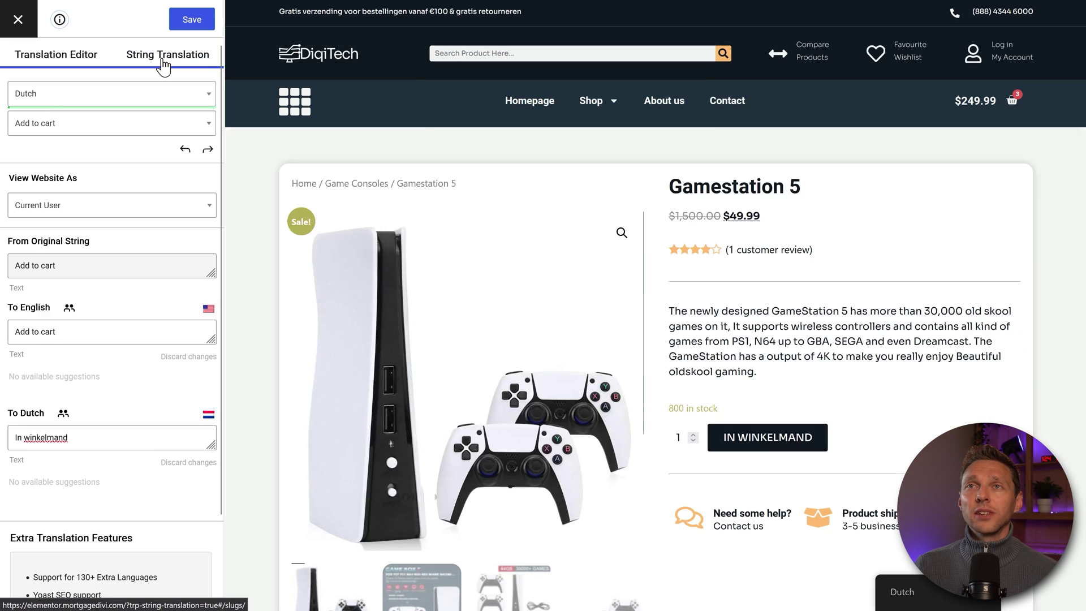
Open String Translation's Slugs view, then browse the Gettext plugin and theme strings
left_click(162, 58)
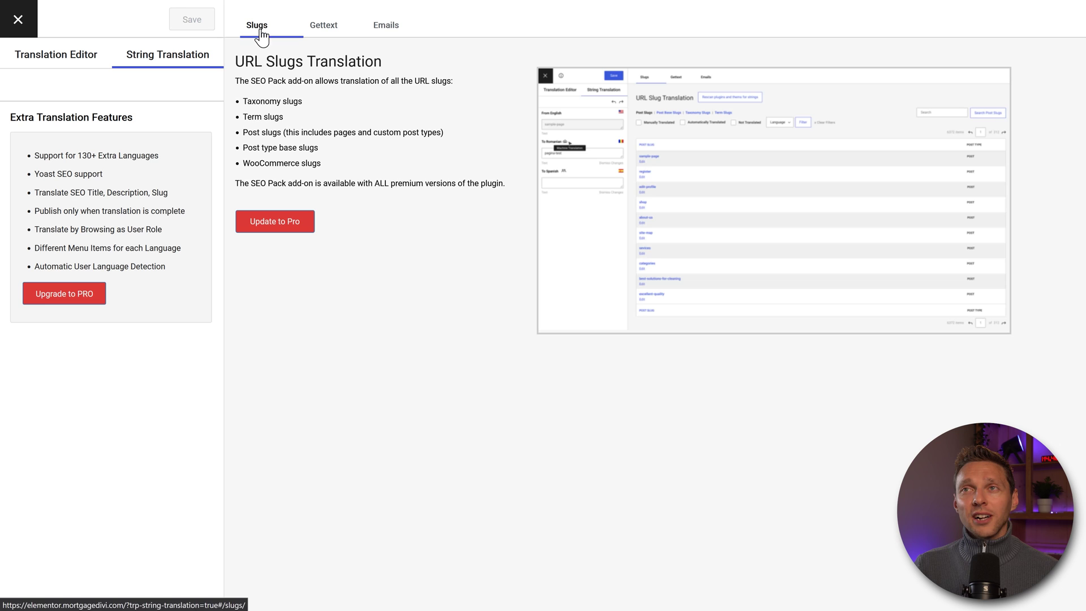
left_click_drag(250, 81, 310, 80)
left_click(317, 79)
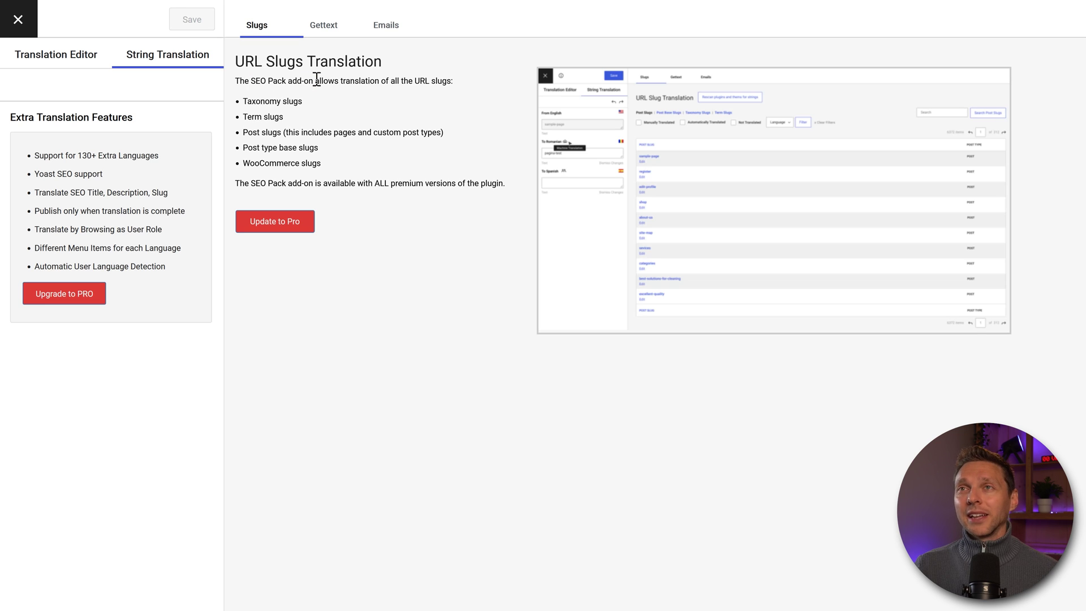
left_click(318, 32)
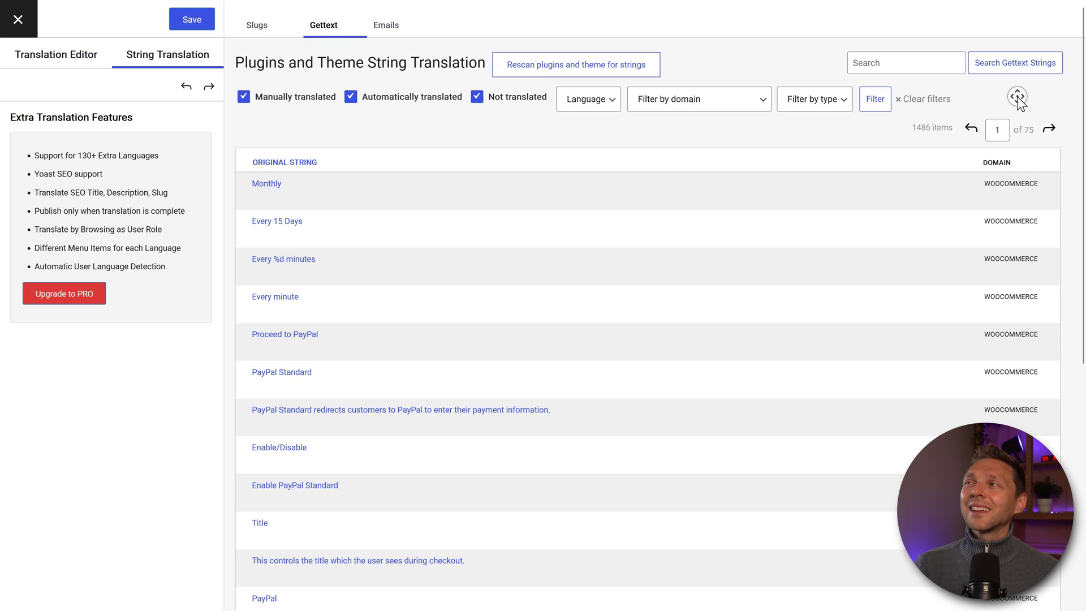
scroll(1017, 97, "down", 3)
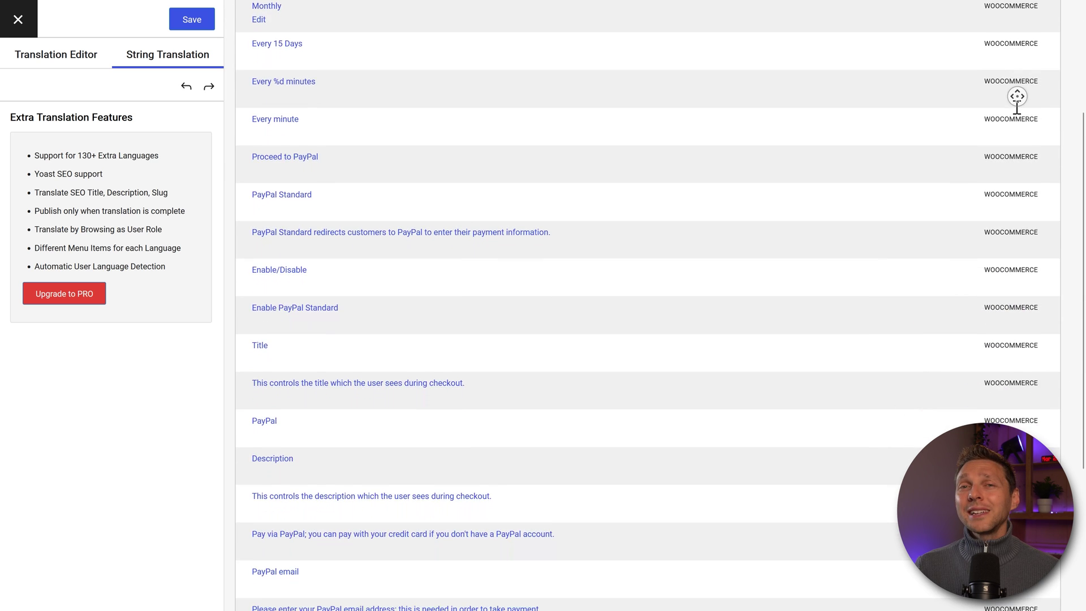
scroll(1017, 97, "down", 5)
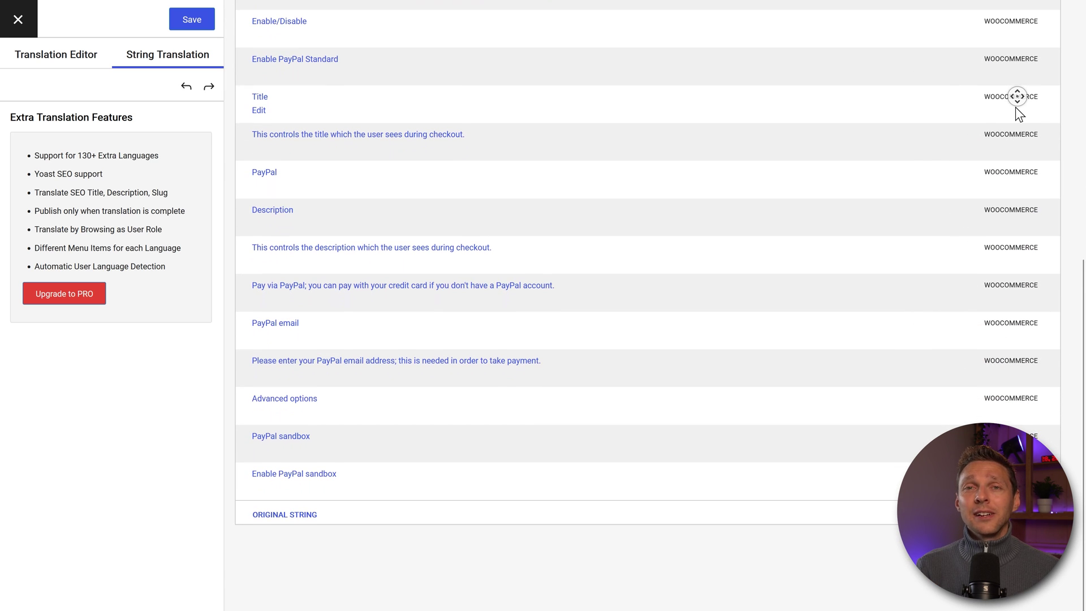
scroll(1017, 96, "up", 7)
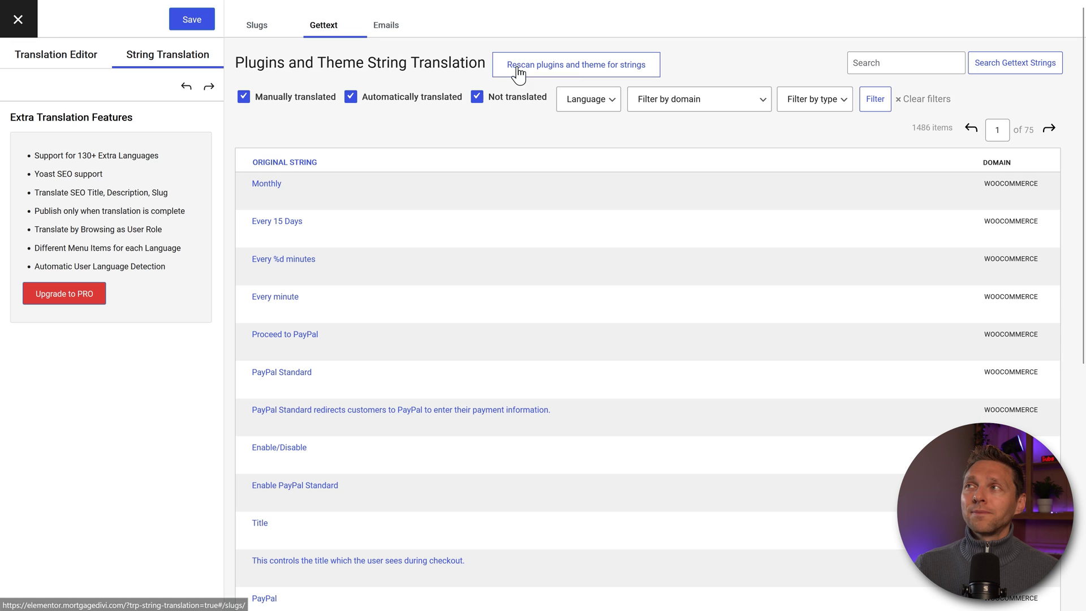
Search the plugin and theme strings for 'checkout', review the results, then clear the search filter
left_click(902, 61)
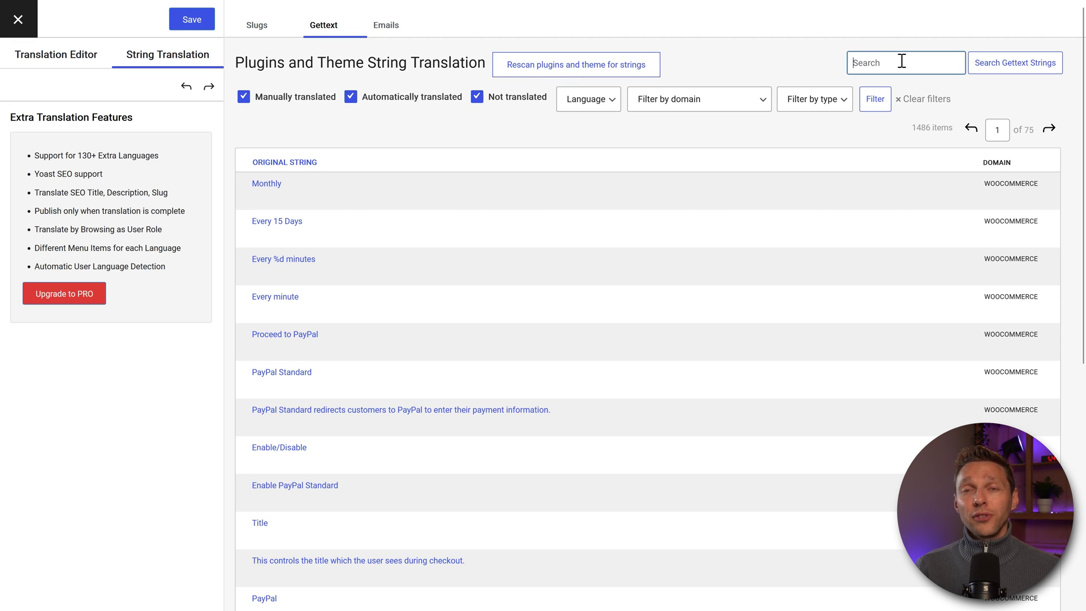
type("checkout")
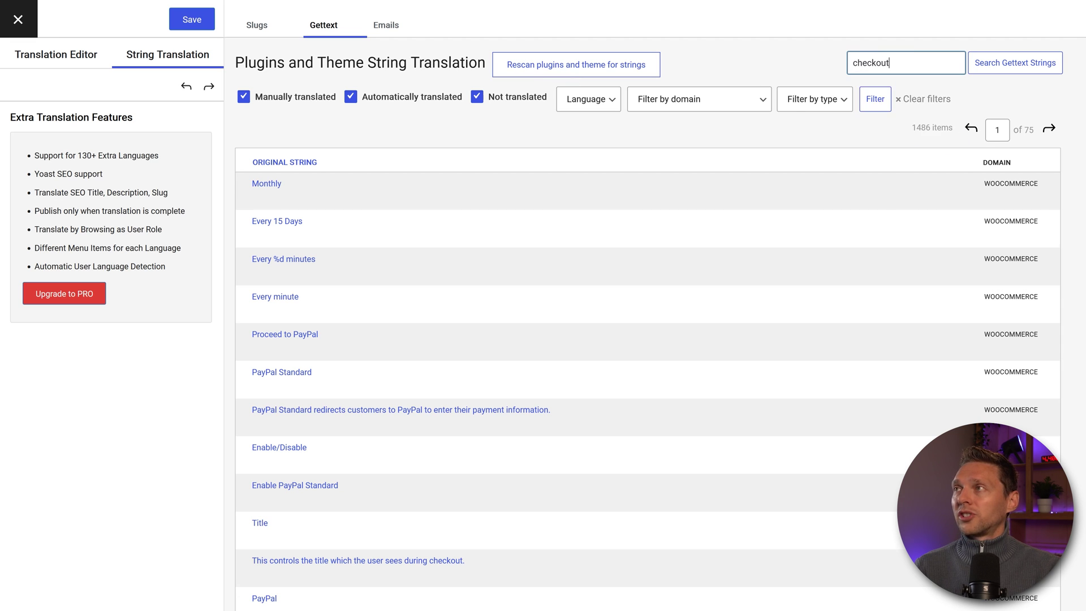
key("Return")
scroll(770, 221, "down", 5)
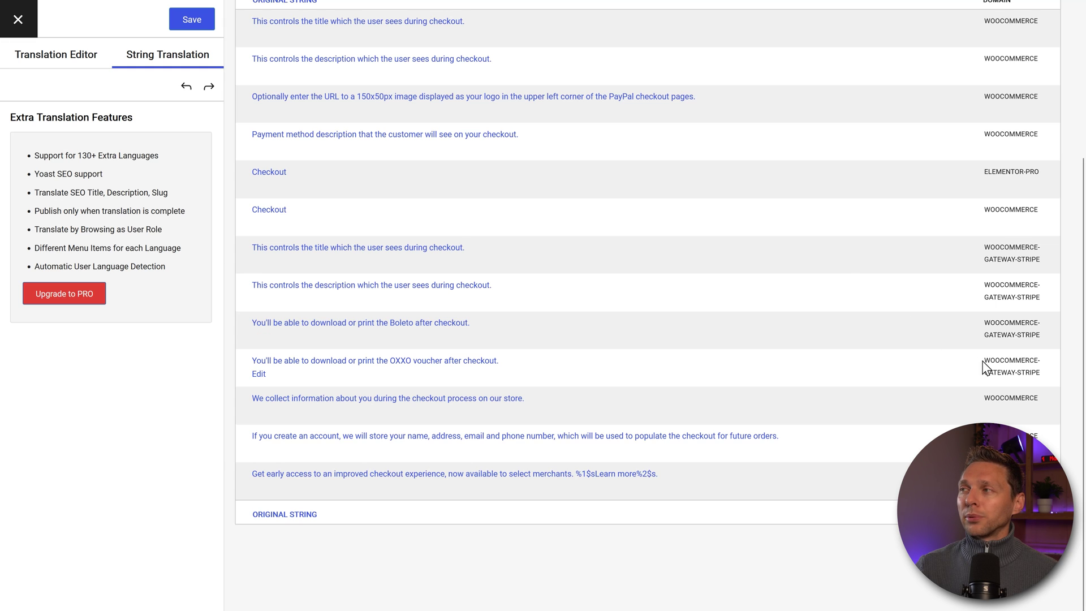
left_click_drag(1023, 367, 1045, 376)
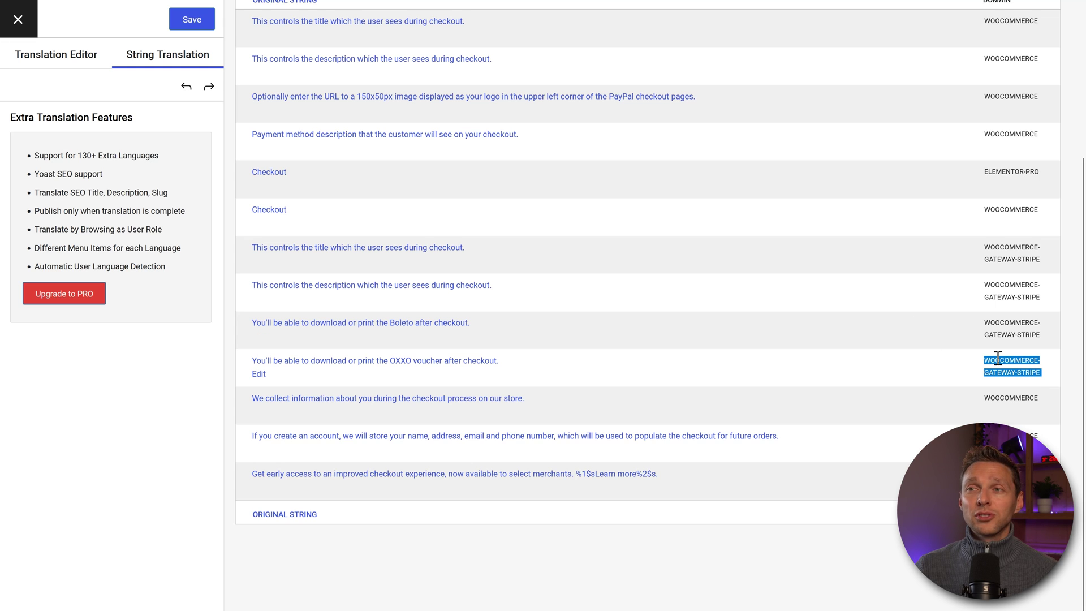
left_click(628, 359)
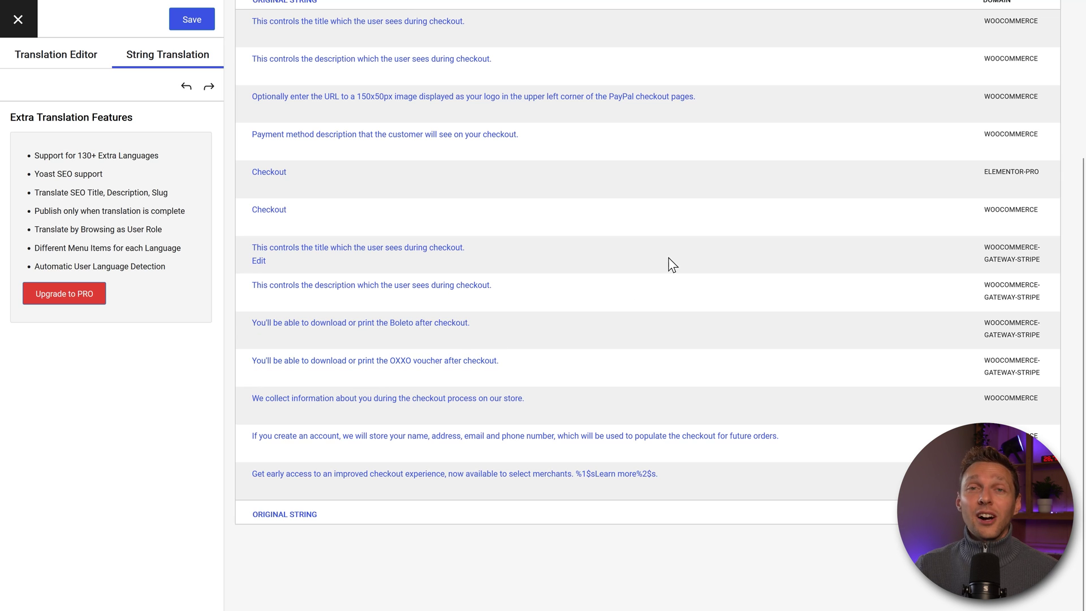
scroll(670, 256, "up", 1)
scroll(670, 255, "up", 2)
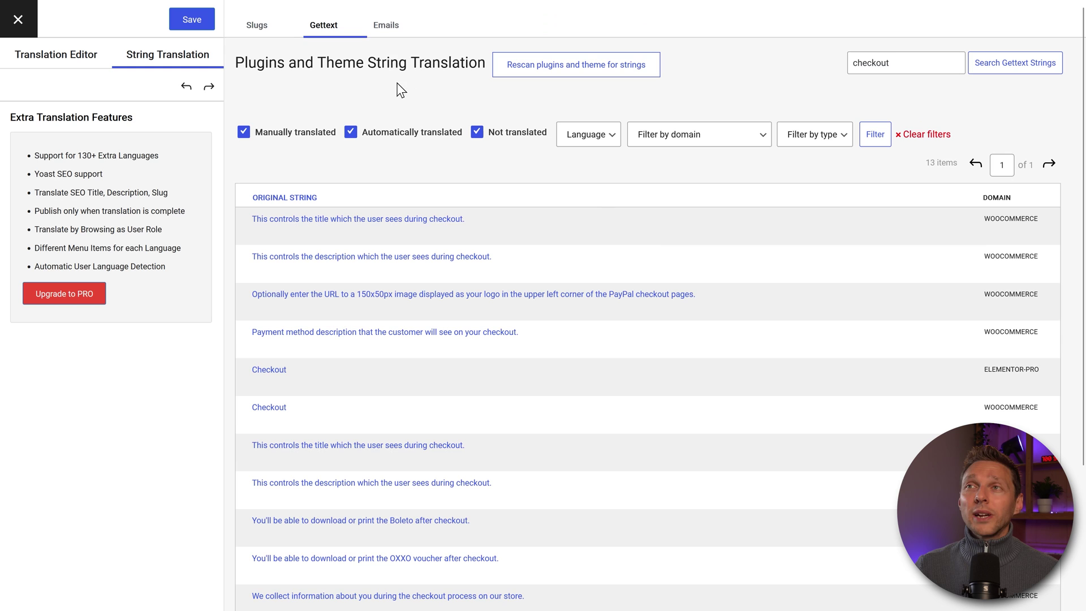
left_click(322, 31)
Rescan plugins and theme for email strings and filter them to English, woocommerce domain
left_click(394, 31)
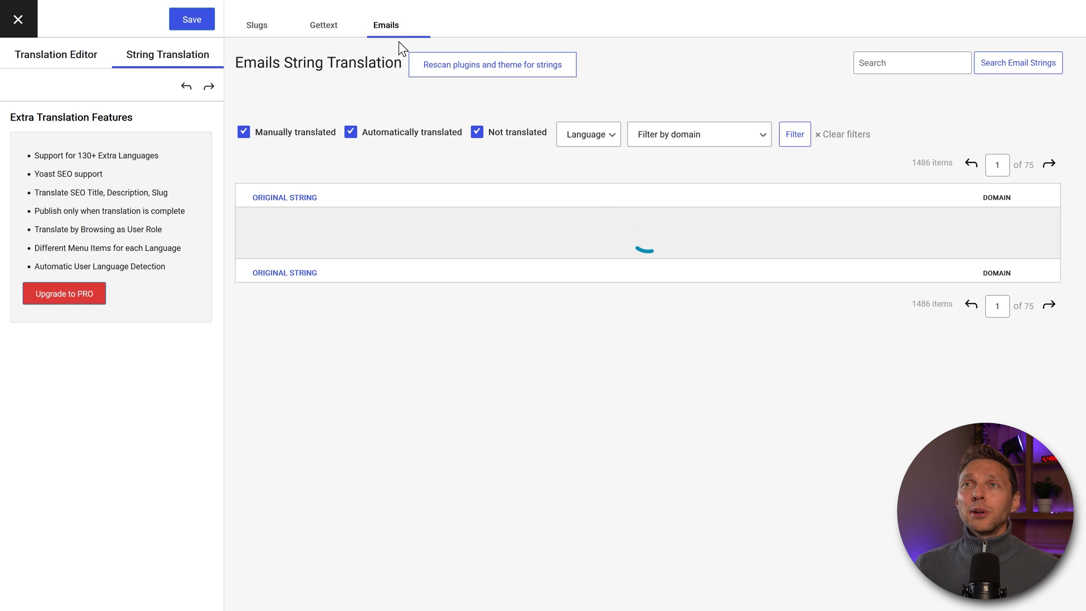
left_click(507, 70)
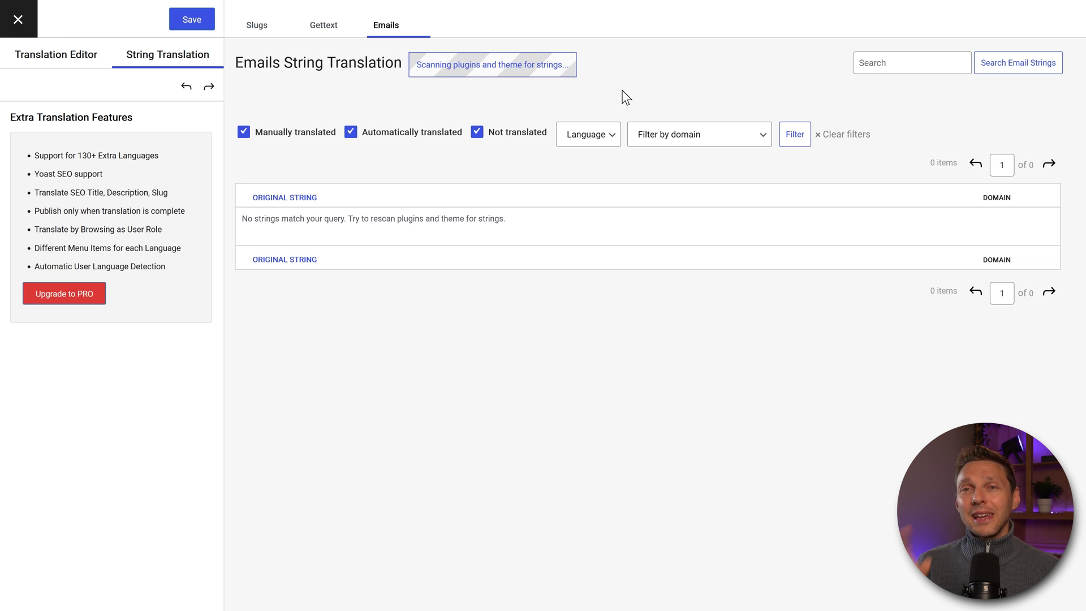
left_click(607, 140)
left_click(599, 174)
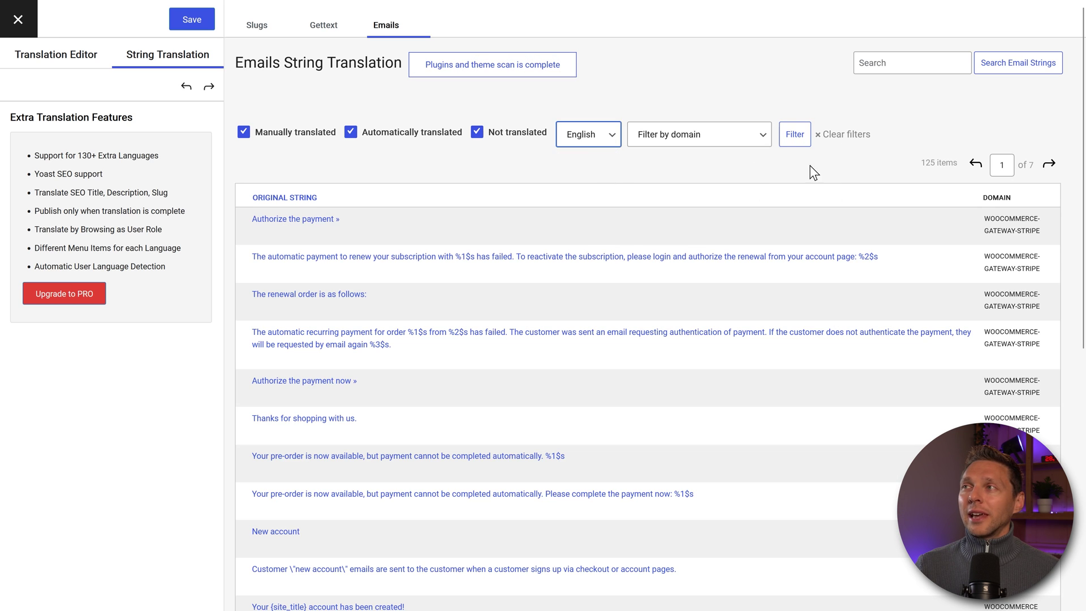
left_click(715, 136)
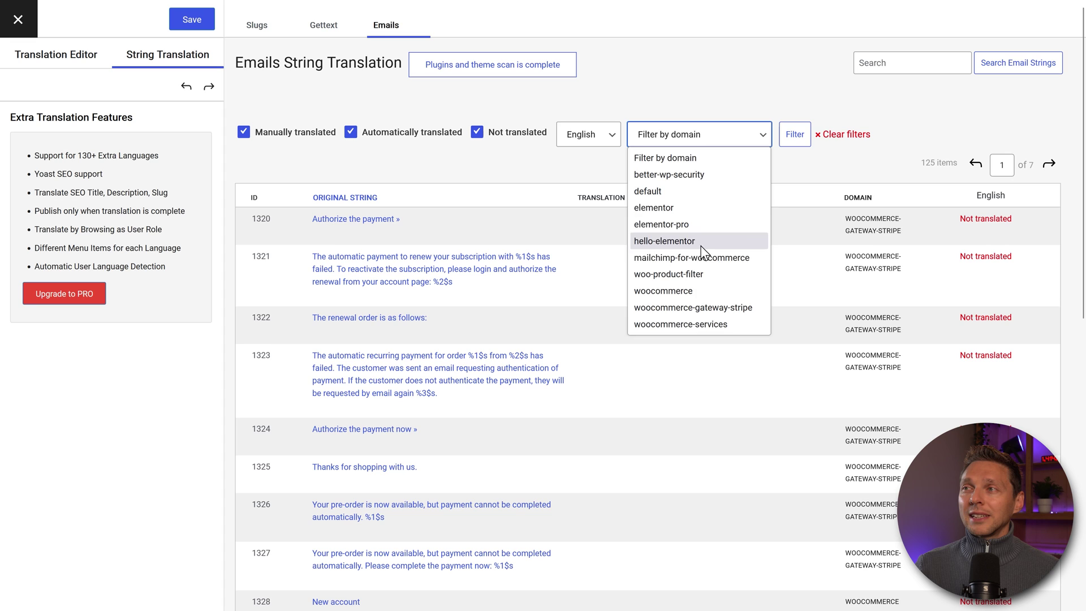
left_click(735, 291)
left_click(800, 139)
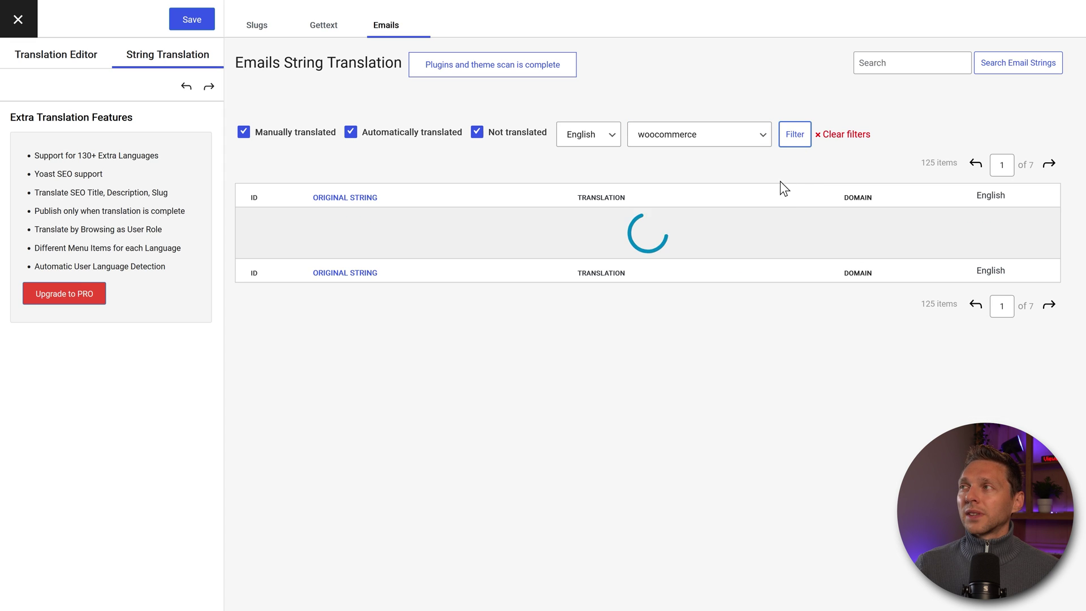
middle_click(751, 163)
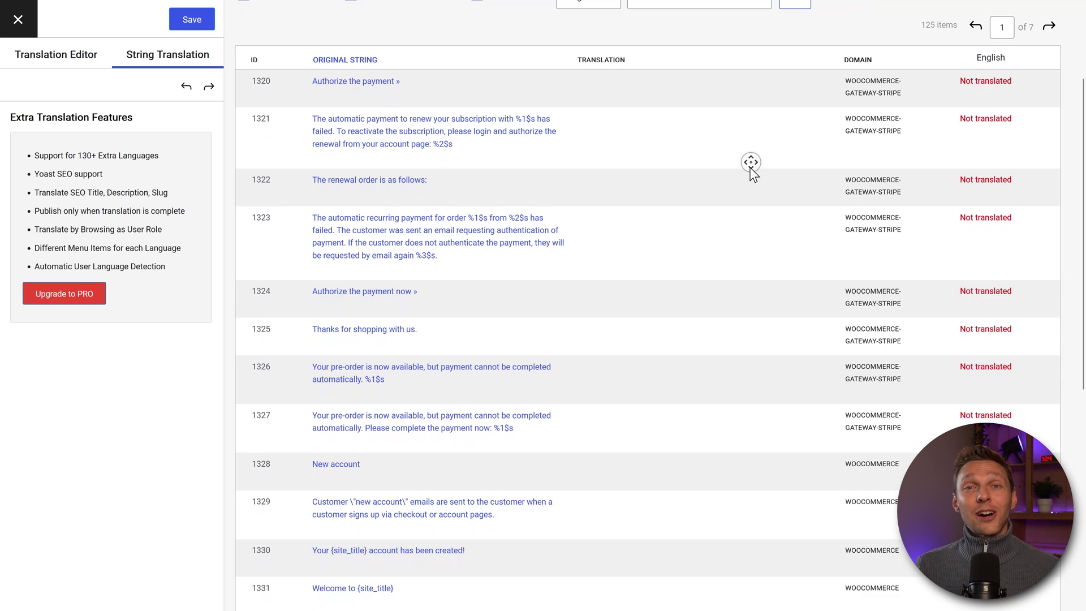
middle_click(706, 162)
scroll(706, 162, "up", 2)
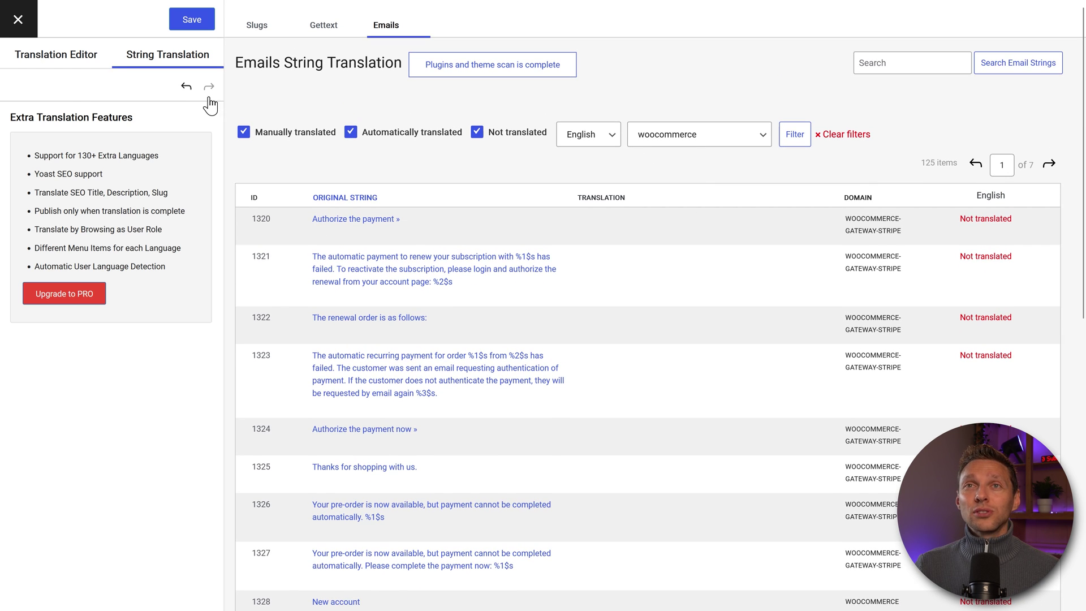
Set the floating switcher to Flags with Full Language Names, Light, Bottom Right, and save
left_click(81, 57)
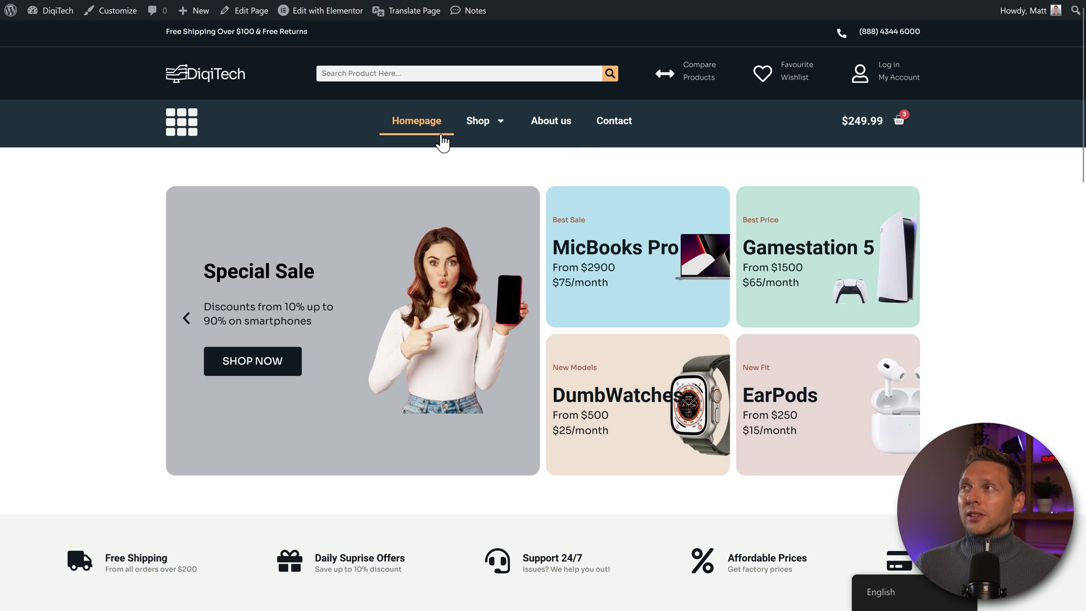
middle_click(1009, 124)
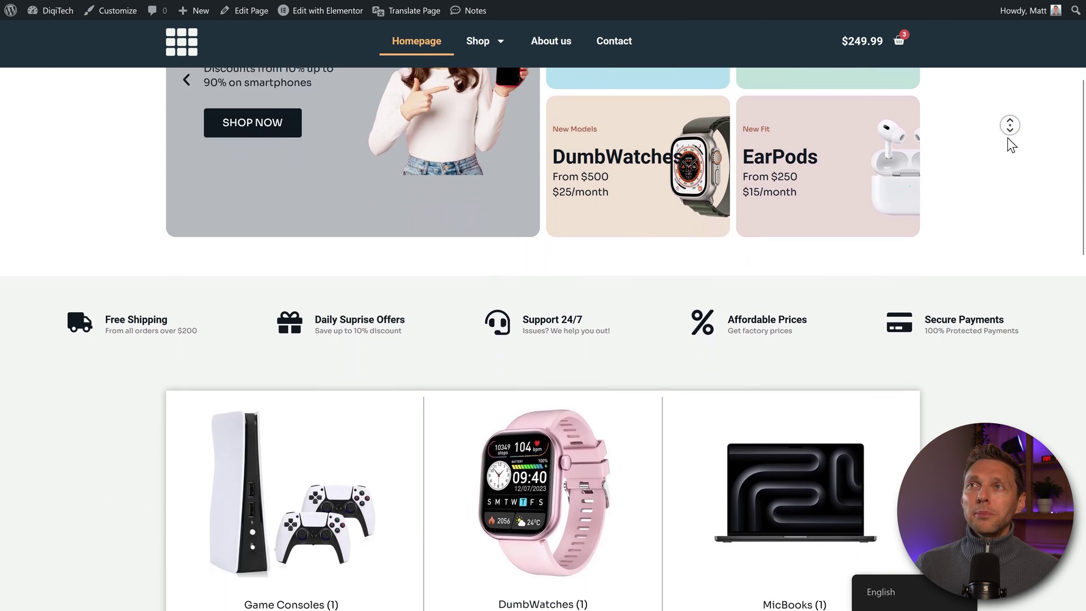
middle_click(1011, 145)
mouse_move(934, 595)
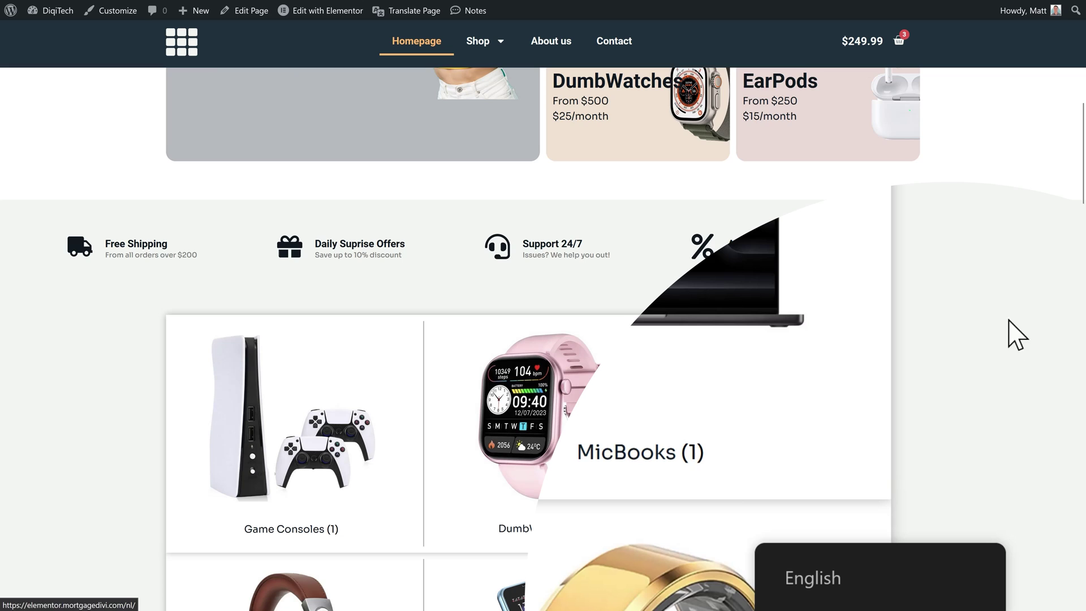
middle_click(1046, 243)
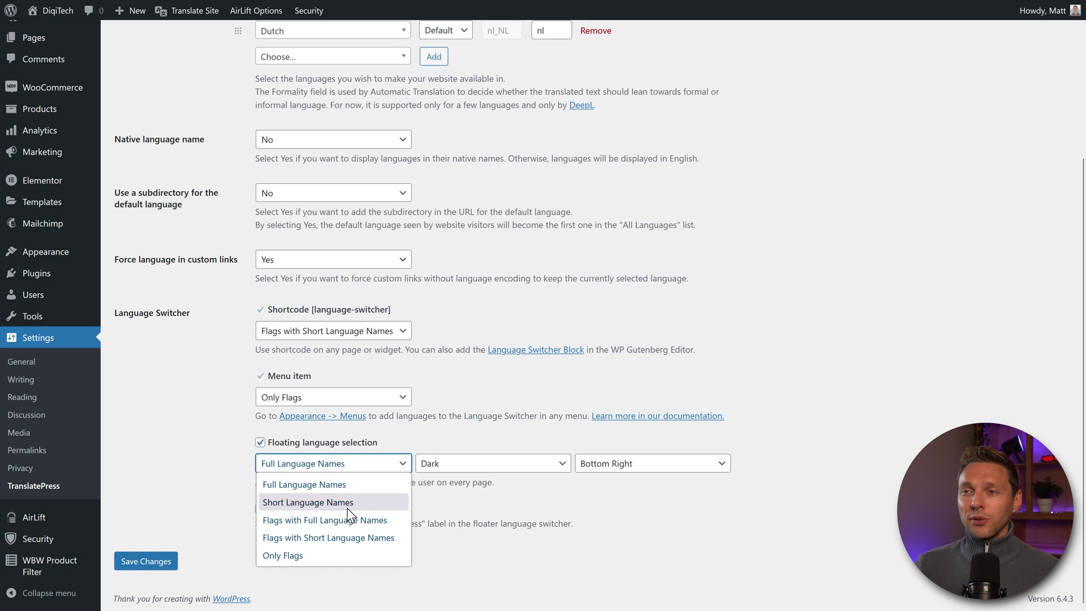
left_click(352, 521)
left_click(457, 467)
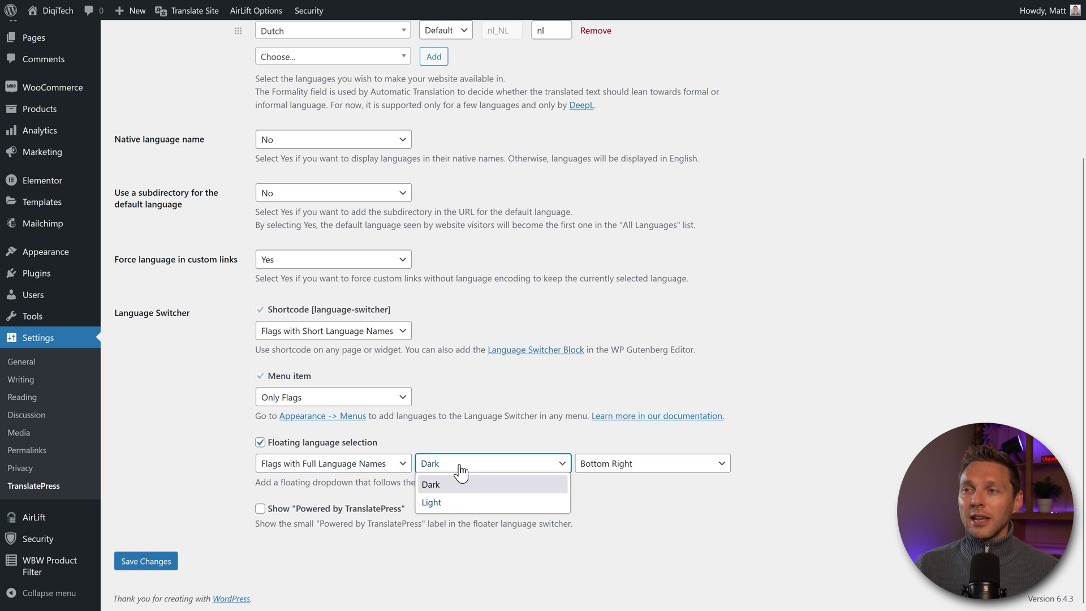
left_click(453, 501)
left_click(615, 471)
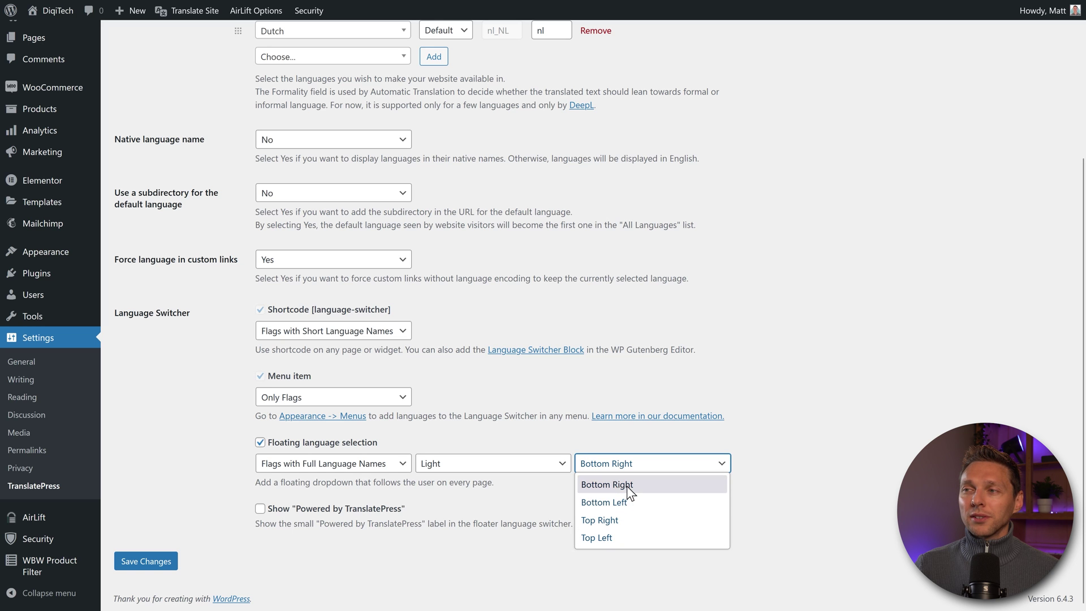
left_click(622, 486)
left_click(170, 563)
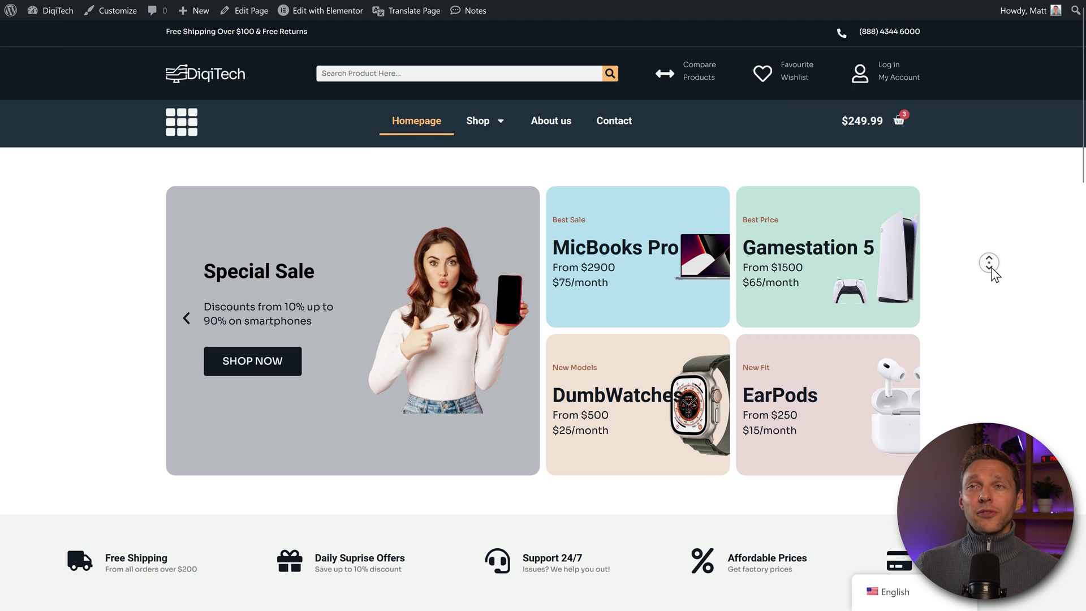
Check the storefront preview and select the Dutch part of the page address
scroll(991, 270, "down", 5)
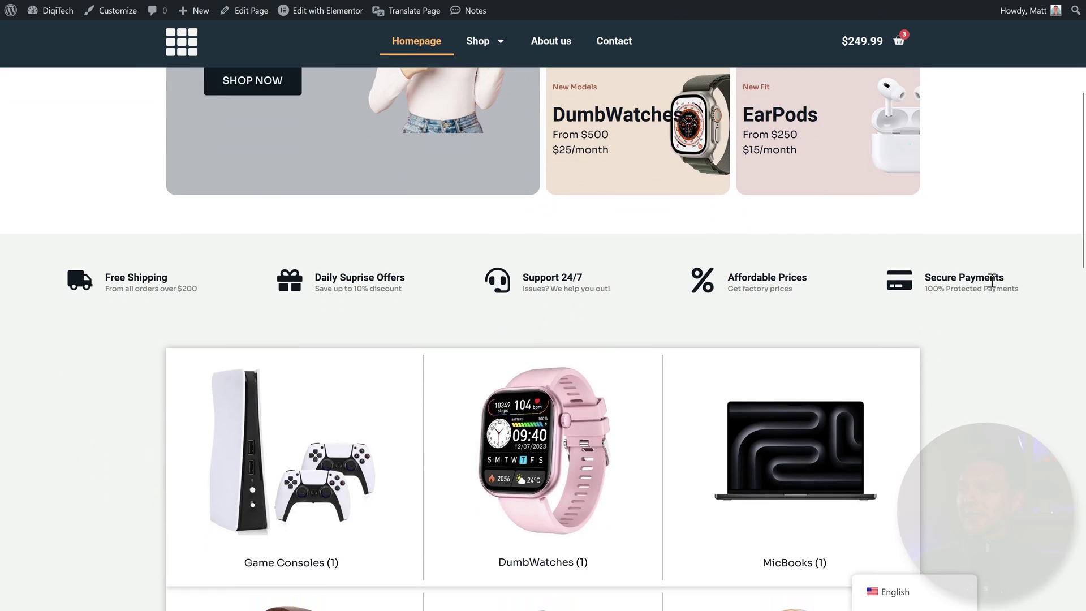
mouse_move(881, 599)
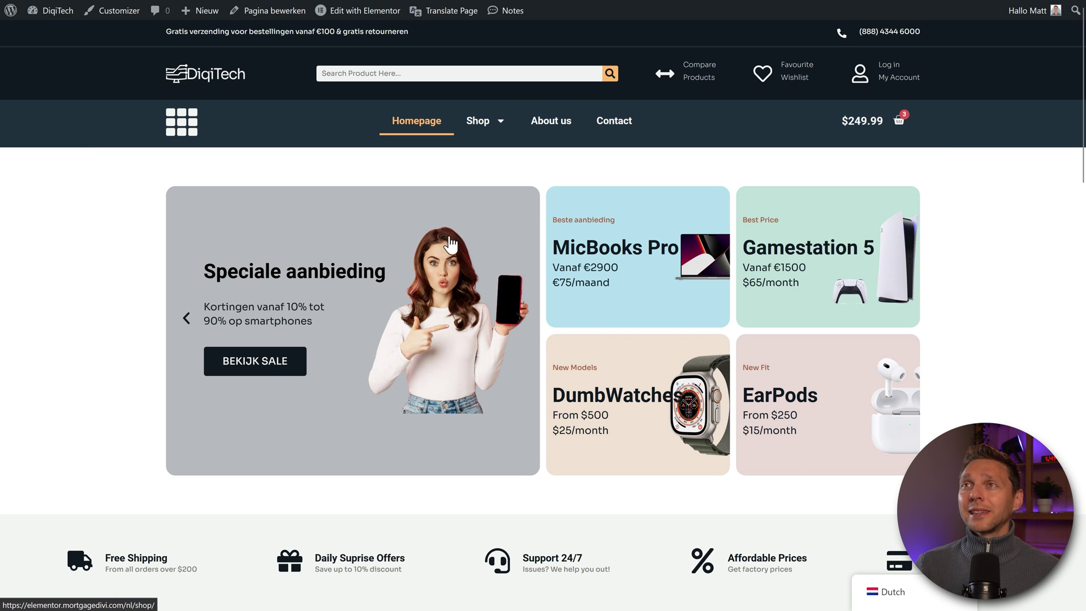
mouse_move(407, 10)
left_click(391, 38)
left_click(391, 37)
left_click_drag(492, 30, 453, 34)
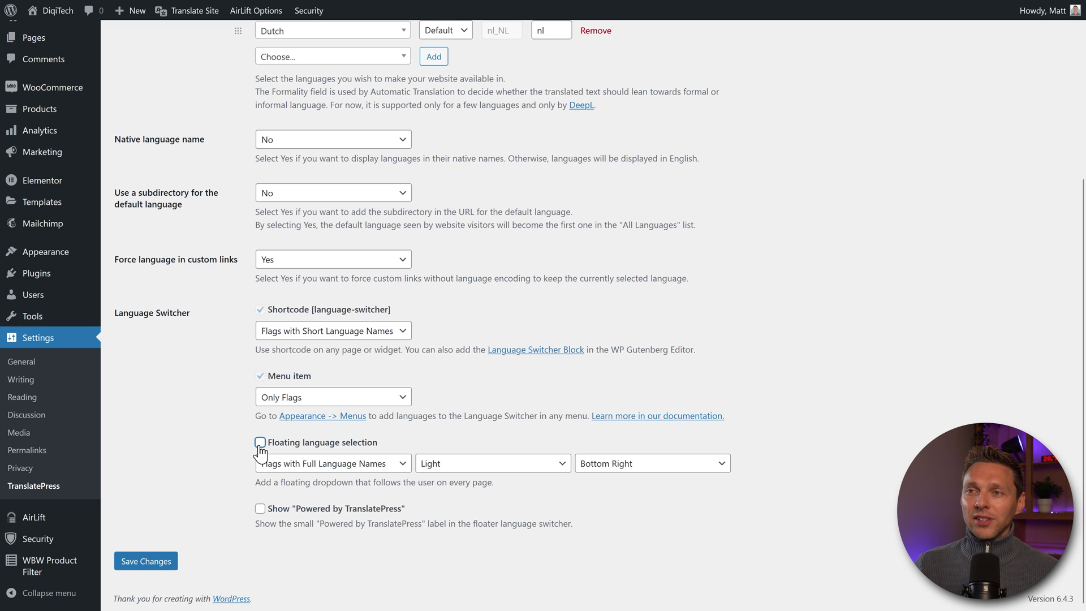
Save with the floating switcher off, set menu switchers to Flags with Short Language Names, and go to Menus
left_click(157, 563)
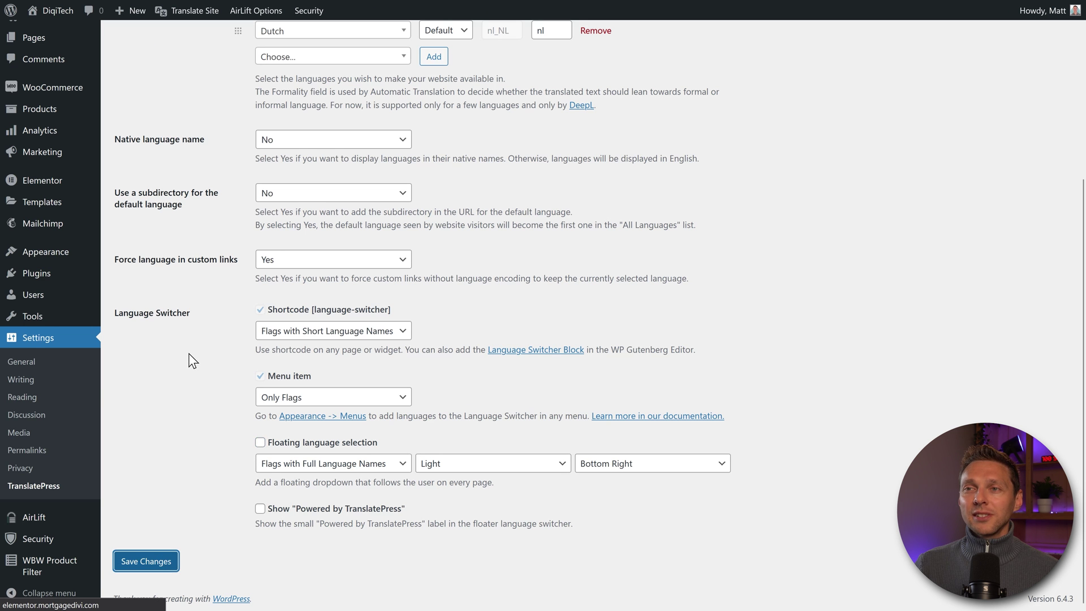
scroll(204, 370, "down", 5)
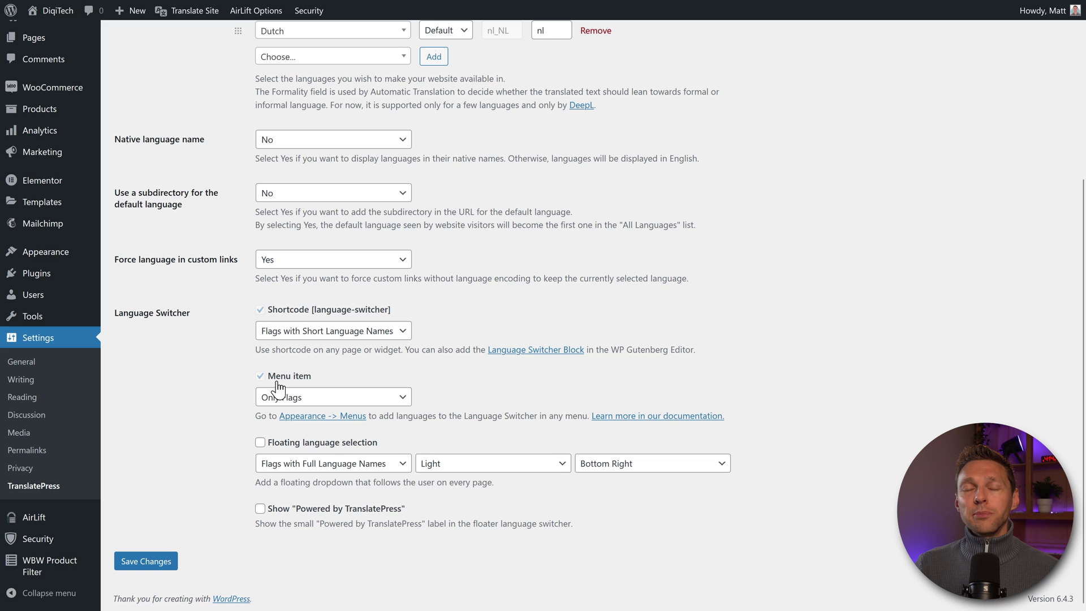
left_click(312, 395)
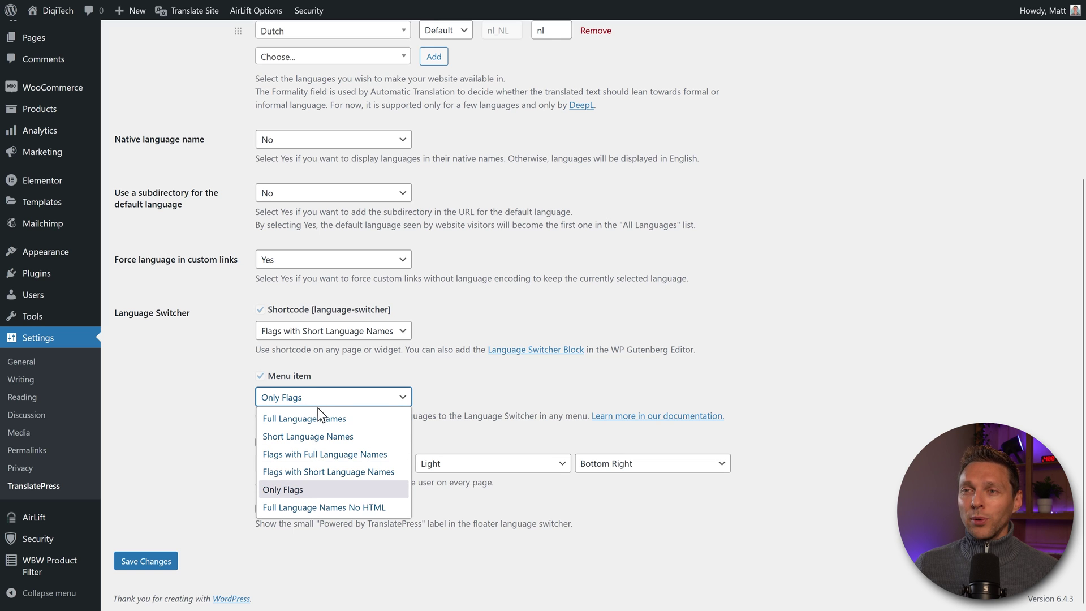
left_click(317, 471)
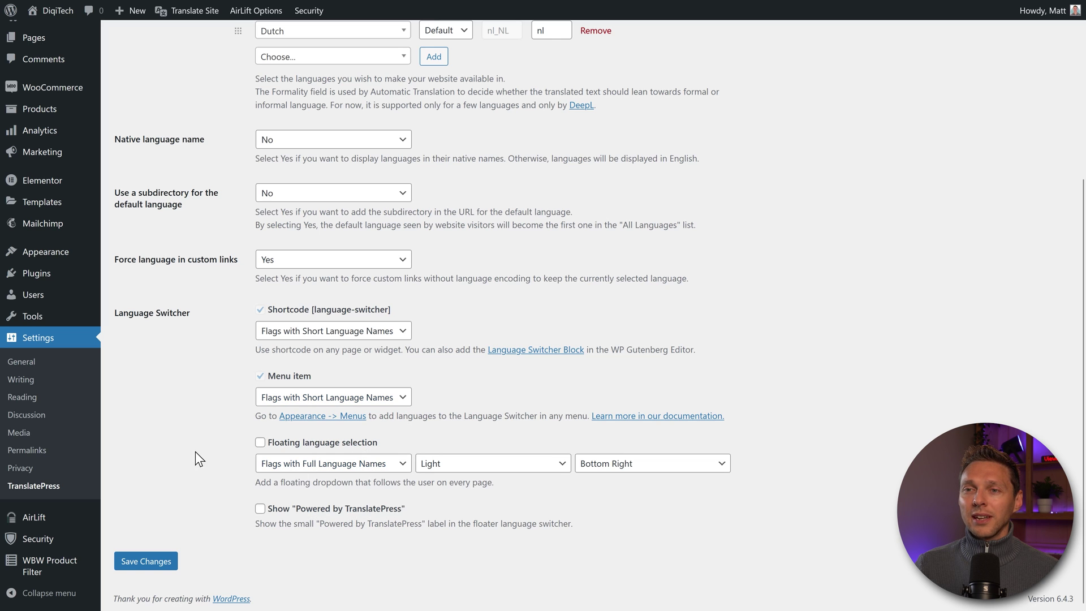
left_click(145, 562)
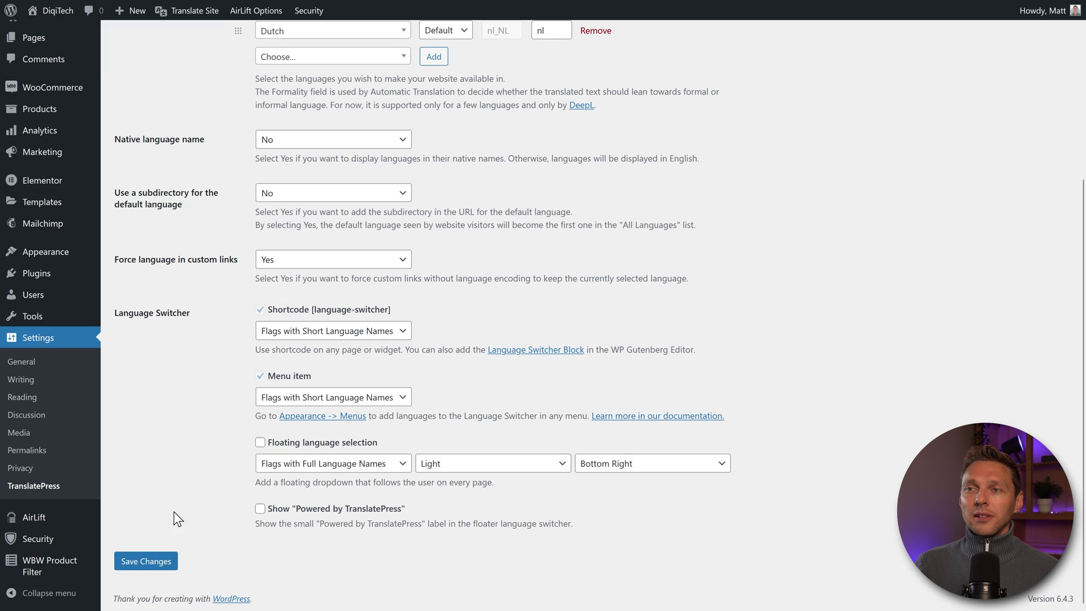
left_click(321, 416)
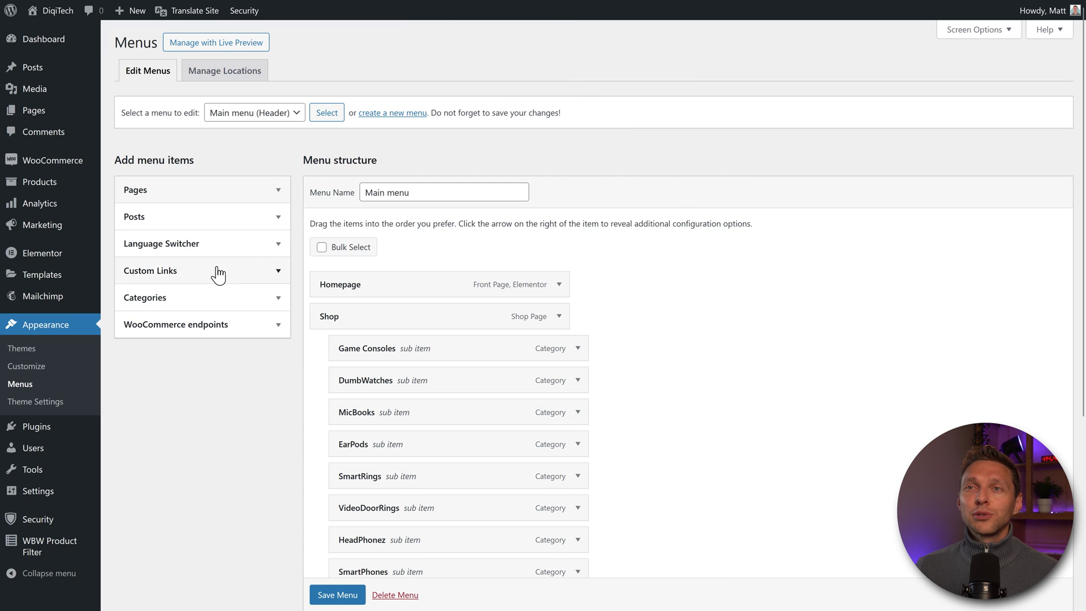
Add the Current Language, Dutch and English switcher items to the Main menu
left_click(218, 244)
middle_click(702, 217)
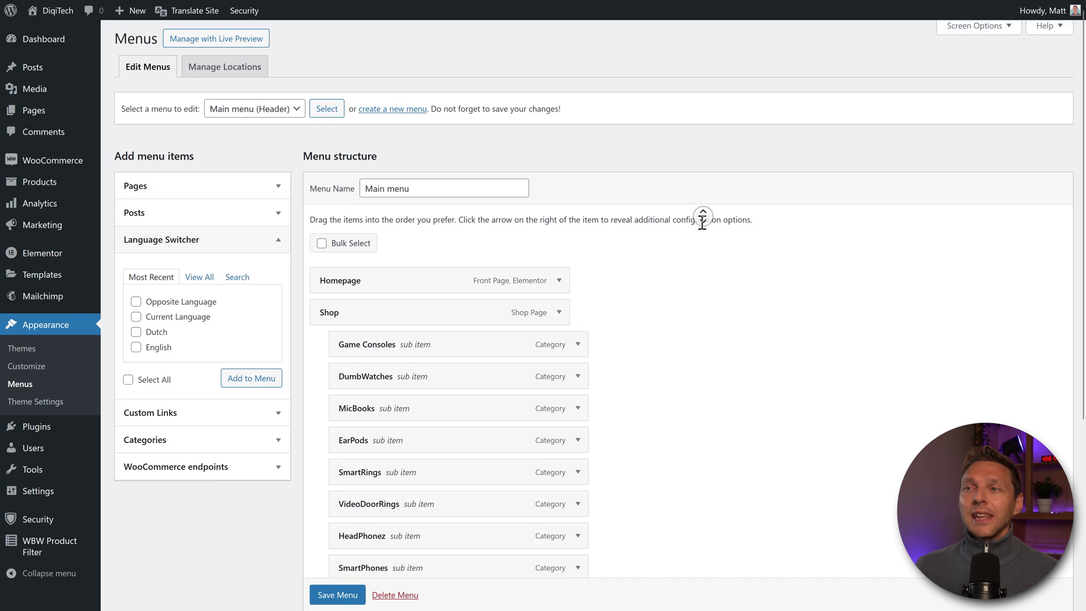
scroll(703, 222, "down", 3)
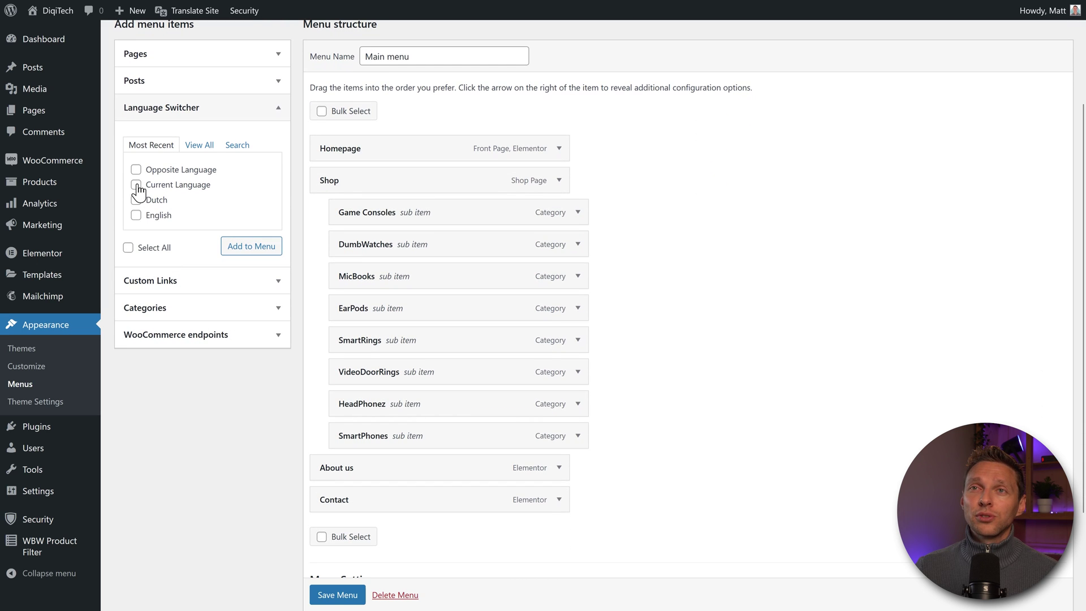
left_click(252, 247)
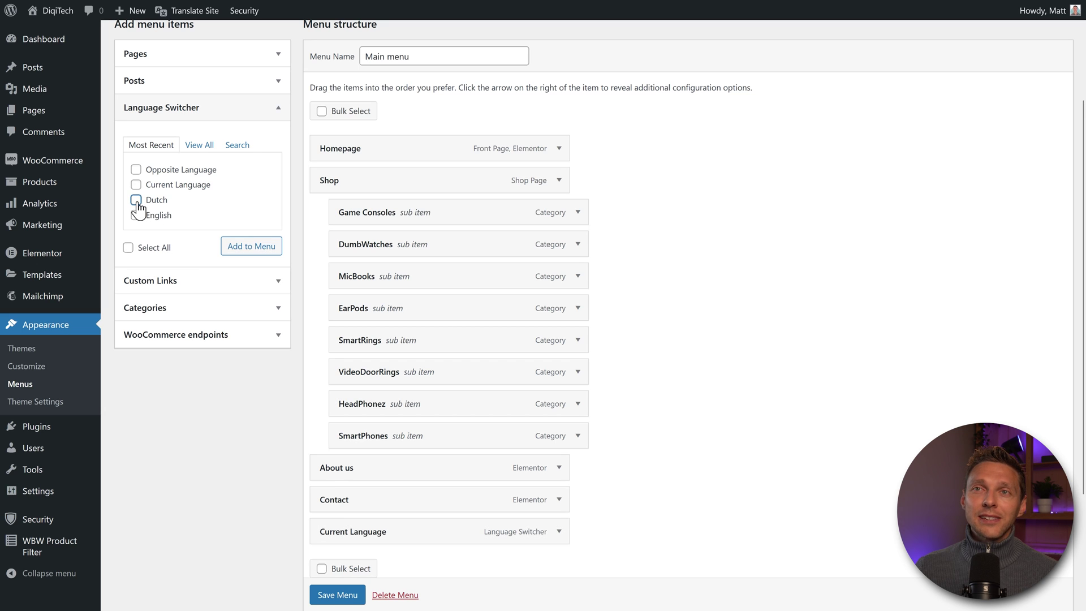
left_click(252, 248)
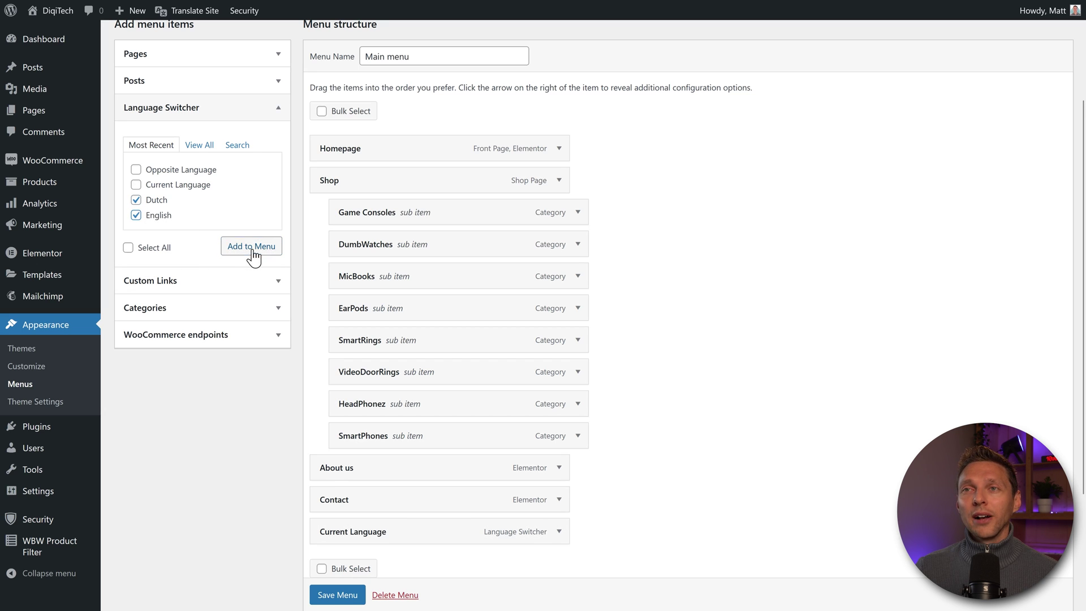
Nest Dutch and English under Current Language, save the menu, and preview the storefront
scroll(255, 457, "down", 3)
left_click_drag(381, 467, 386, 465)
left_click(338, 595)
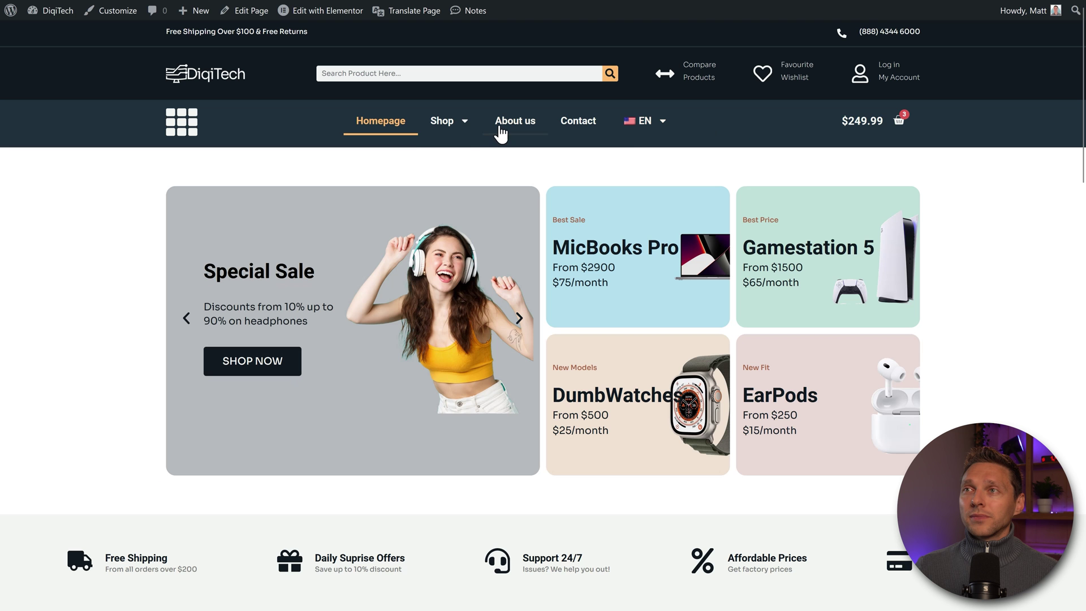
mouse_move(443, 121)
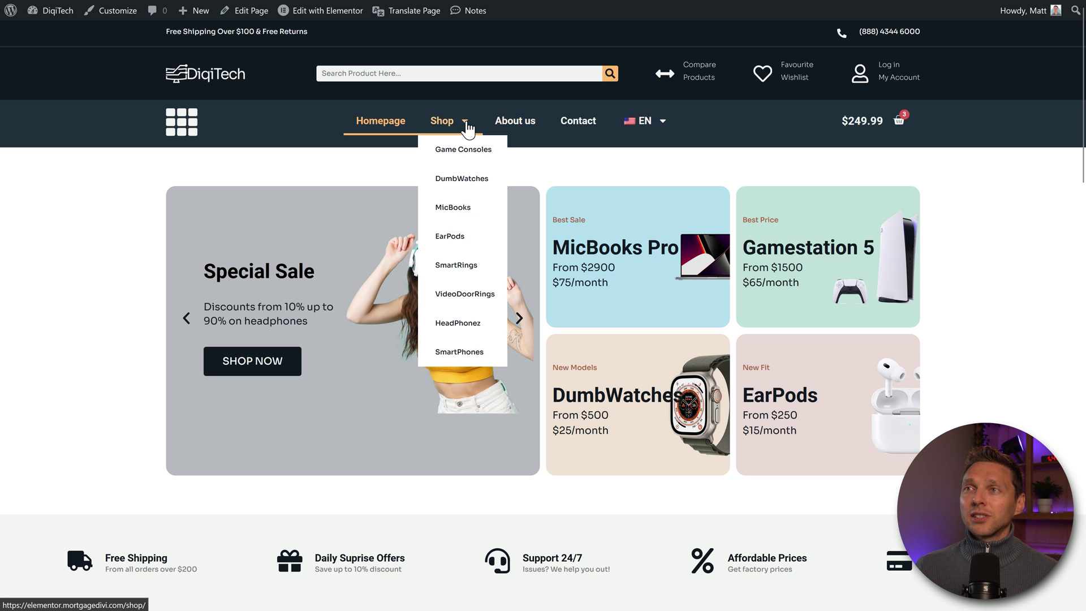
mouse_move(661, 136)
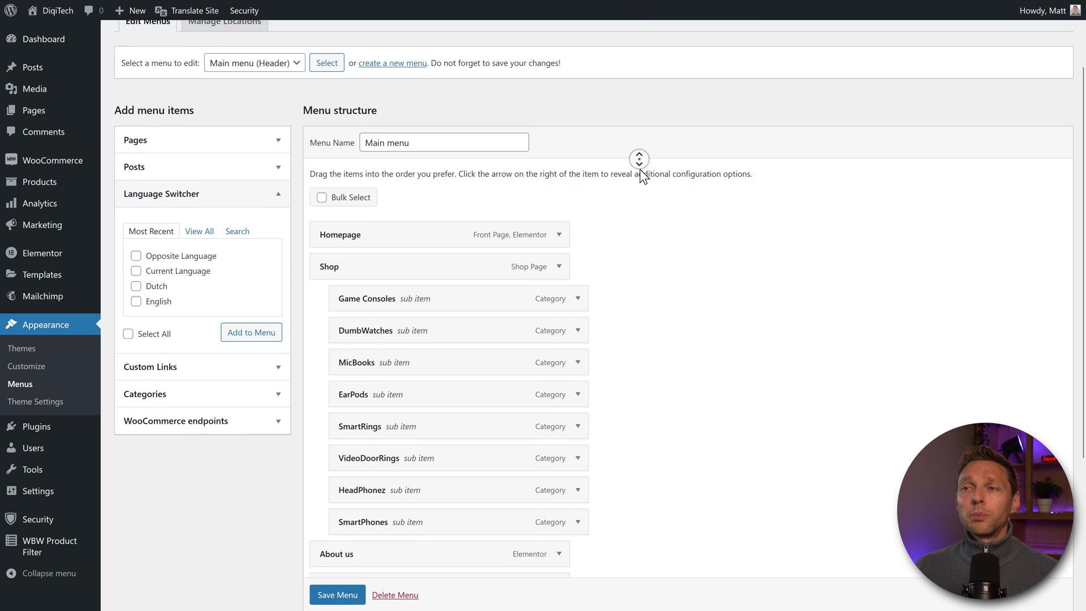
Add an Opposite Language switcher item to the Main menu, save it, and view the homepage
left_click(249, 290)
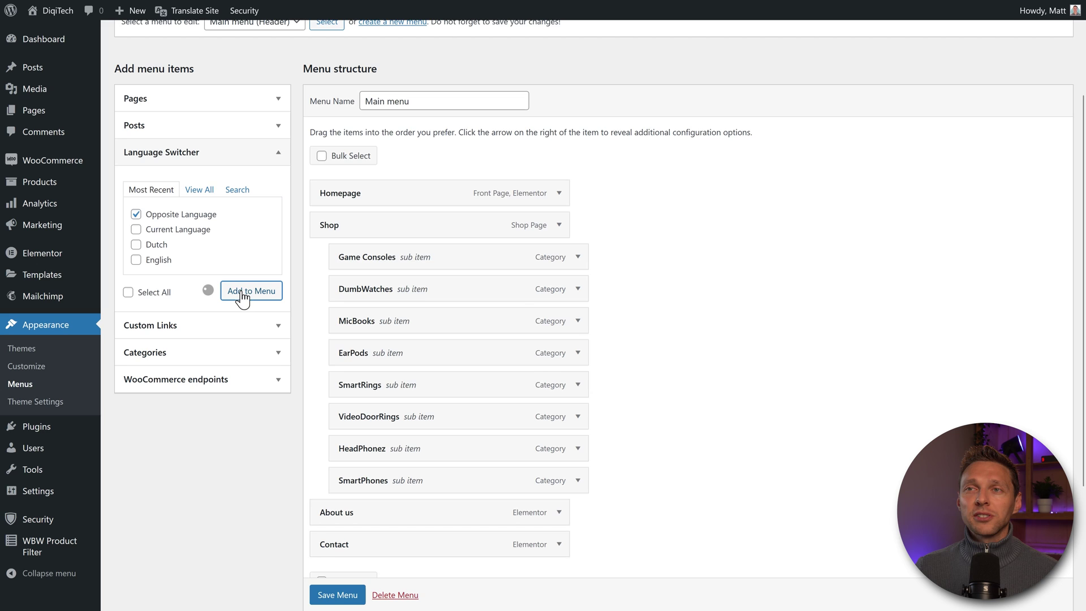
scroll(660, 405, "down", 2)
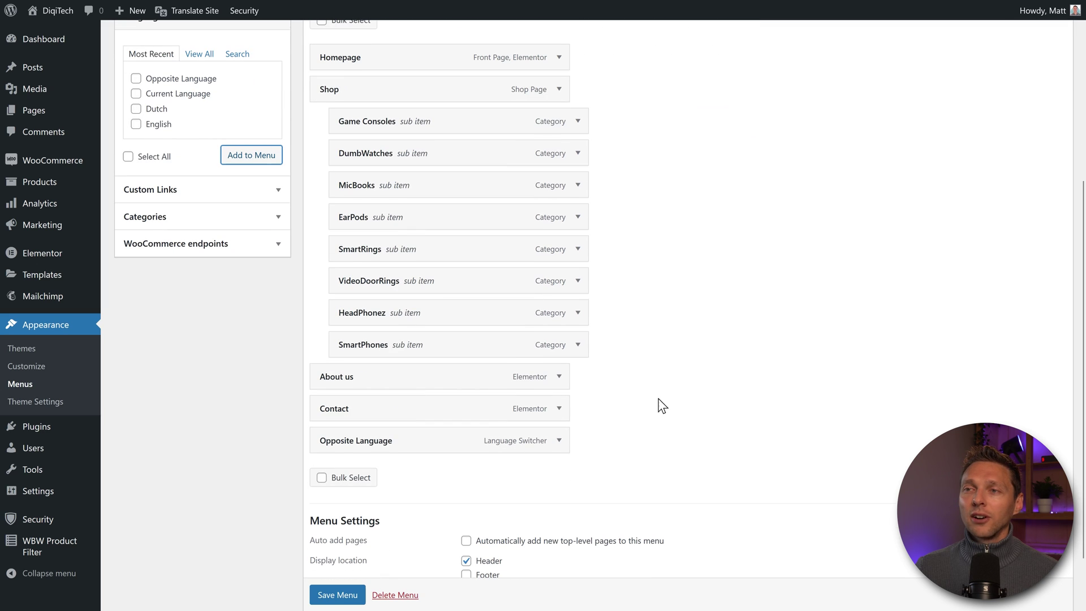
left_click(339, 598)
scroll(341, 605, "down", 1)
left_click(364, 10)
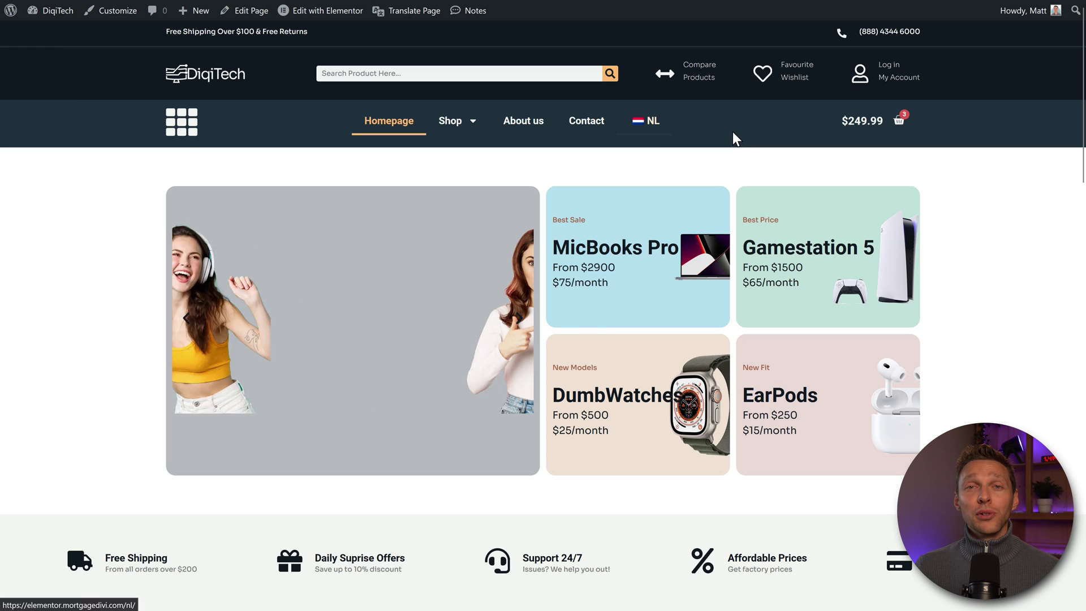
Switch the homepage to Dutch with the NL flag and open the Gamestation 5 product page
left_click(647, 122)
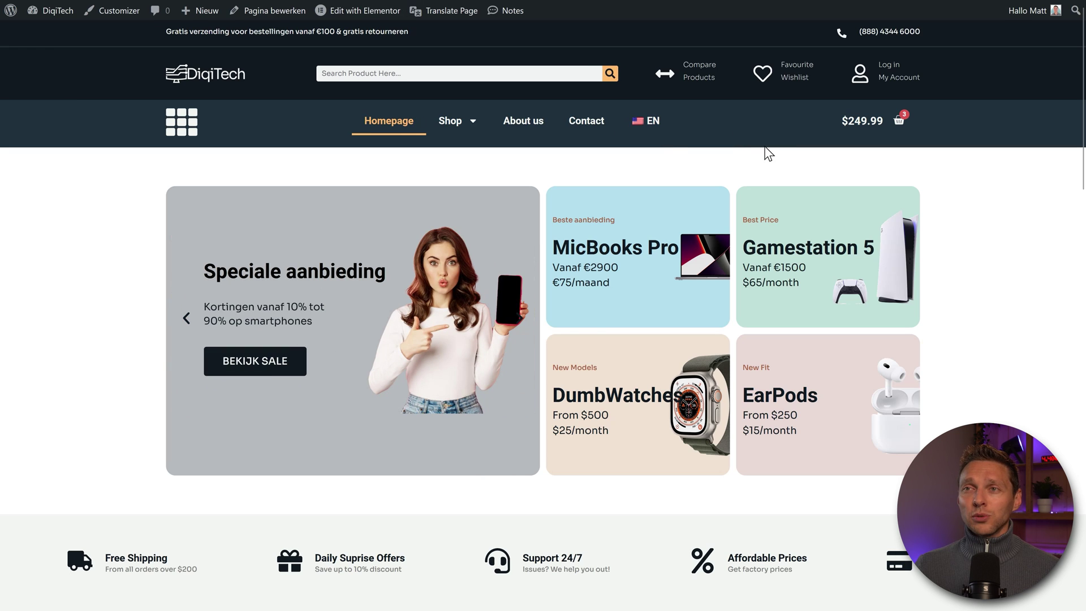
mouse_move(393, 12)
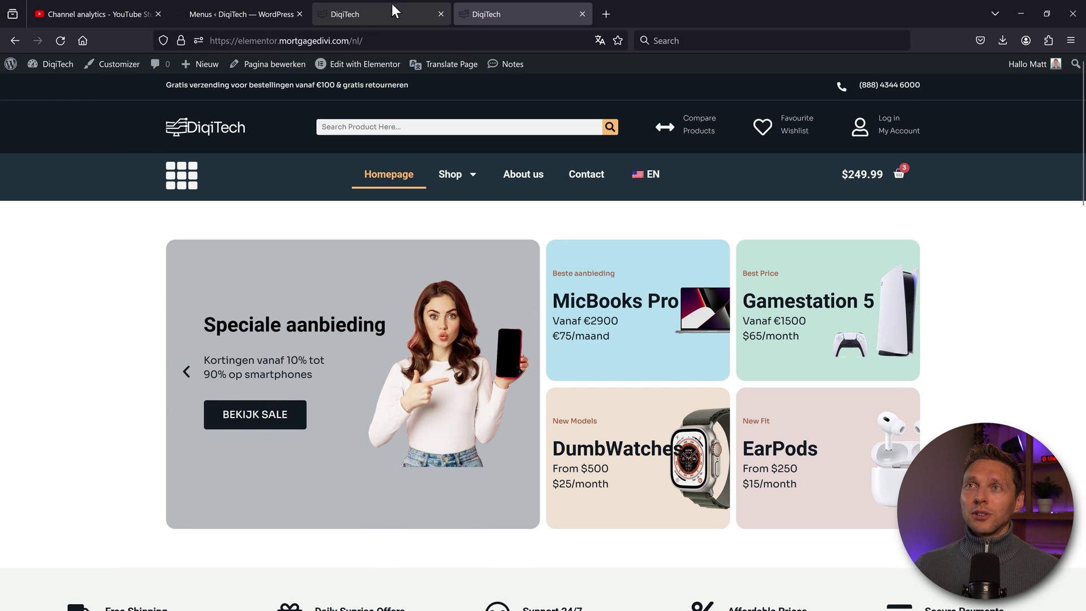
left_click(391, 41)
left_click(738, 368)
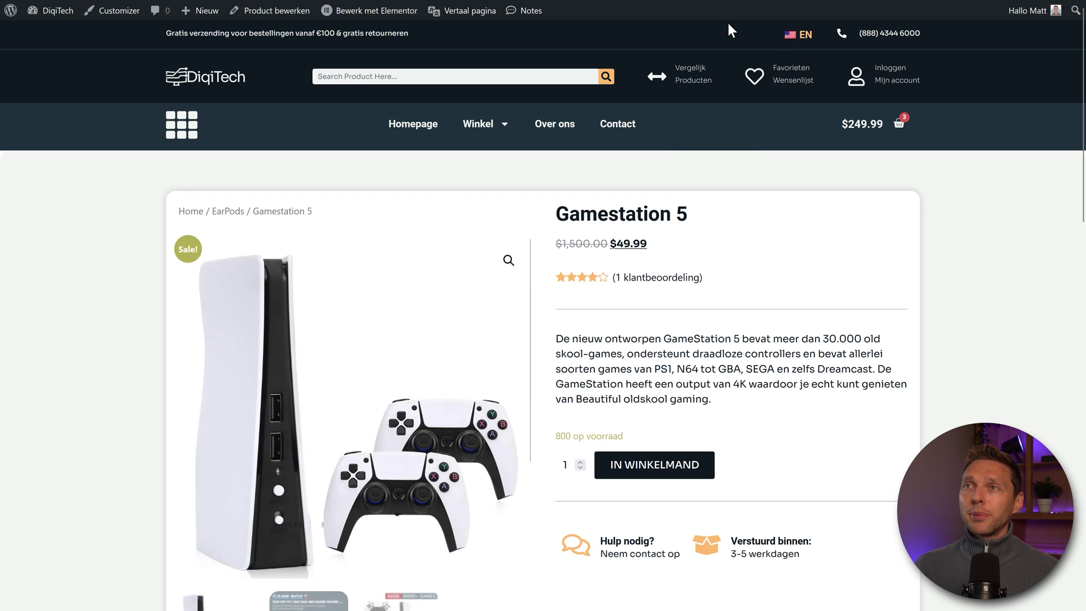
Toggle the Gamestation 5 product page's language with the header flag link
mouse_move(728, 3)
left_click(497, 34)
left_click_drag(510, 34, 303, 33)
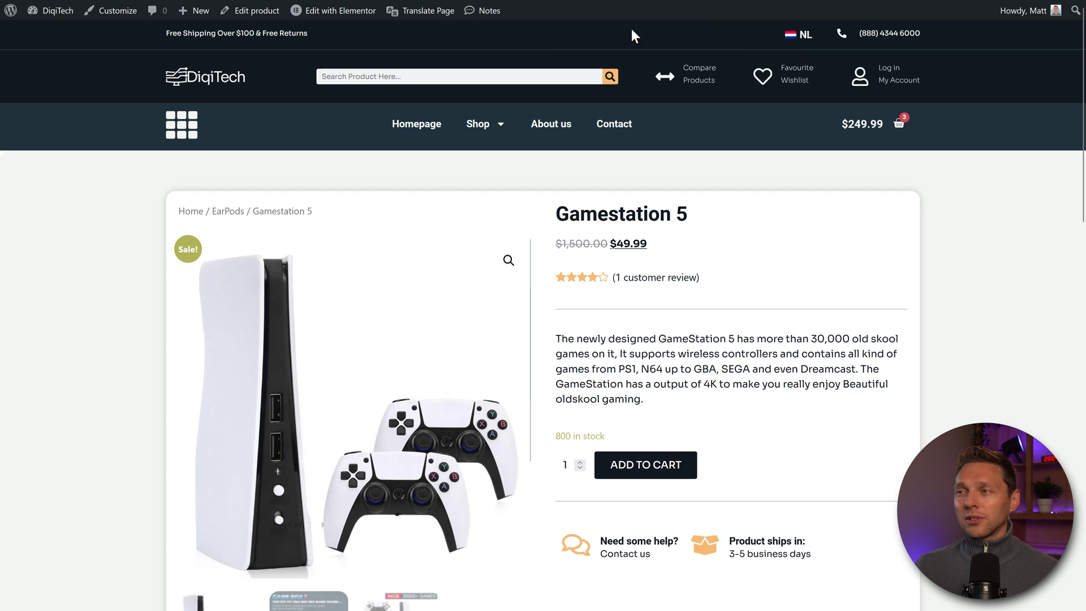
left_click(799, 34)
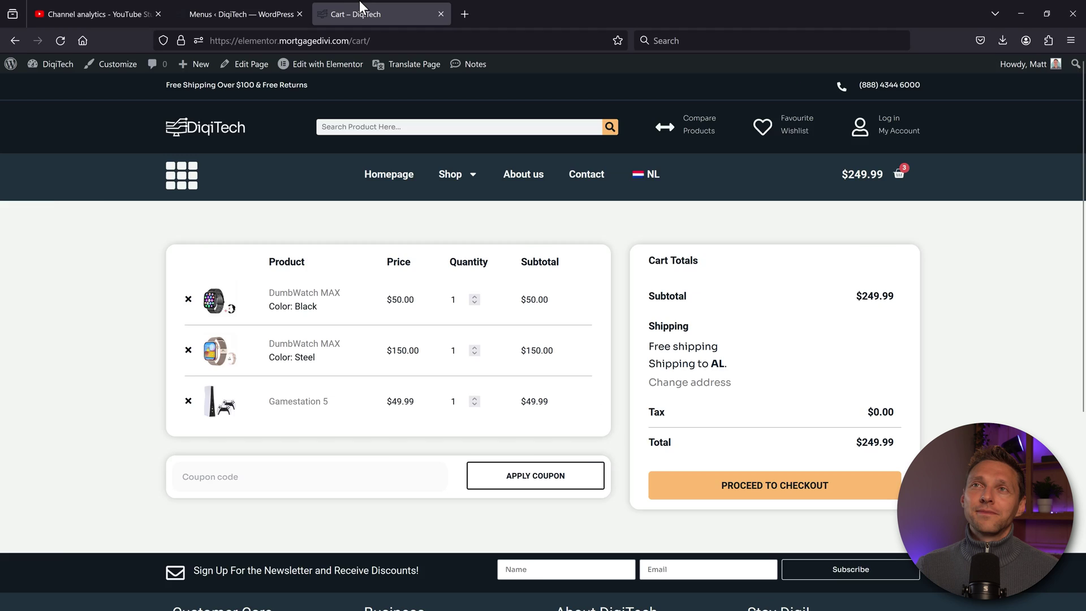
Open the TranslatePress settings and set the Shortcode switcher to Only Flags
left_click(243, 9)
mouse_move(34, 553)
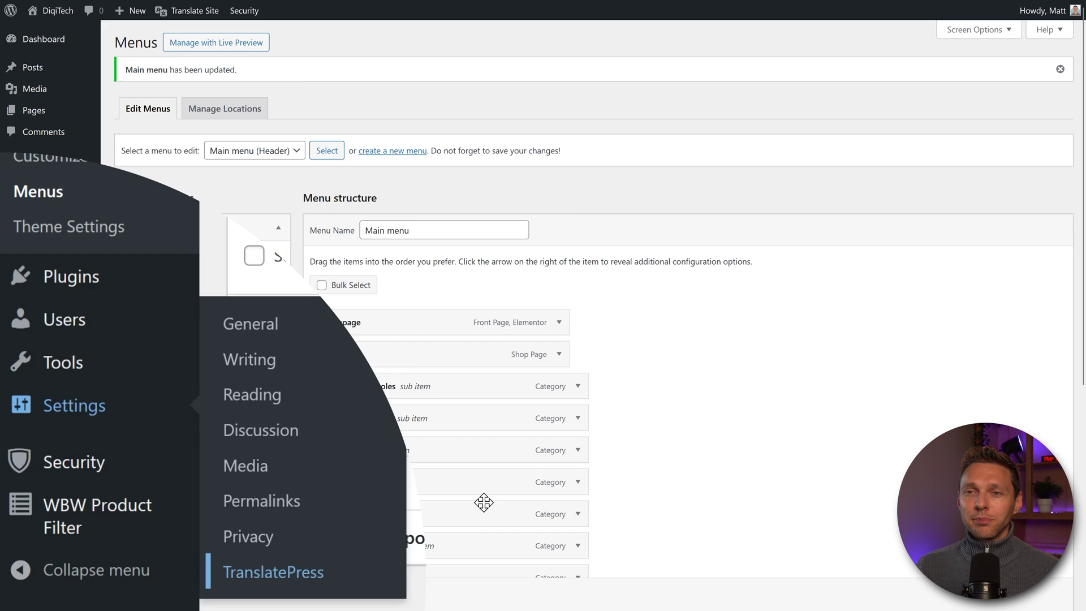
left_click(298, 587)
scroll(688, 263, "down", 4)
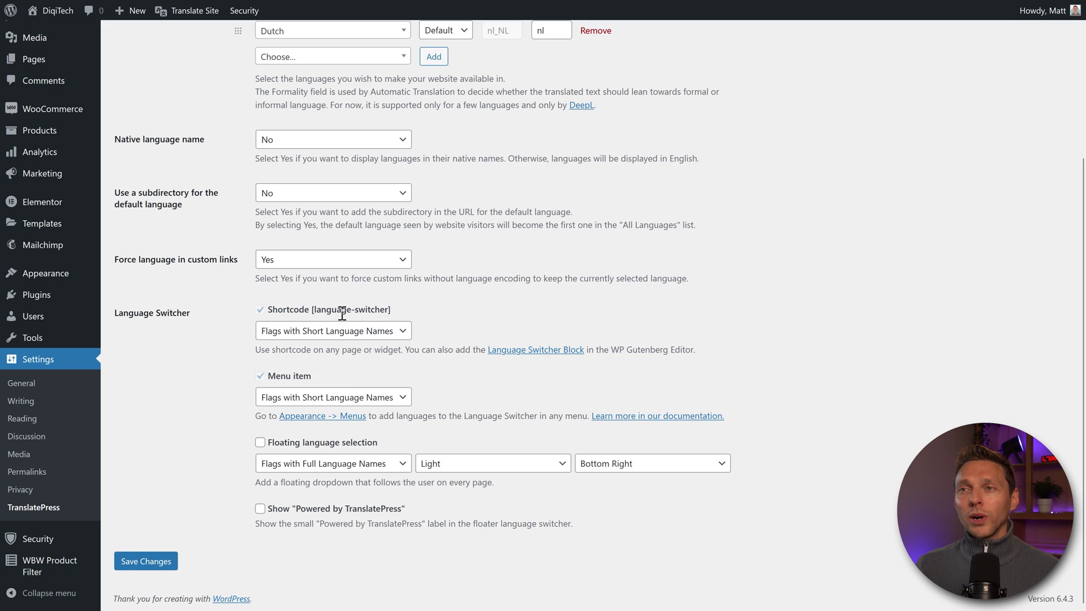
left_click(339, 333)
left_click(311, 424)
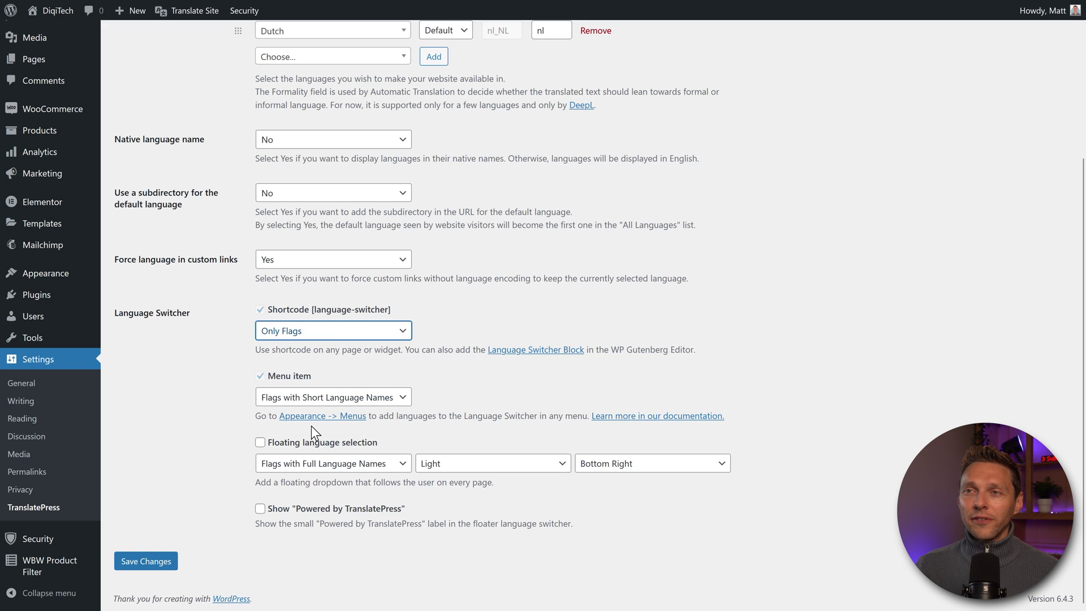
Copy the [language-switcher] shortcode and save the TranslatePress settings
left_click_drag(395, 312, 326, 314)
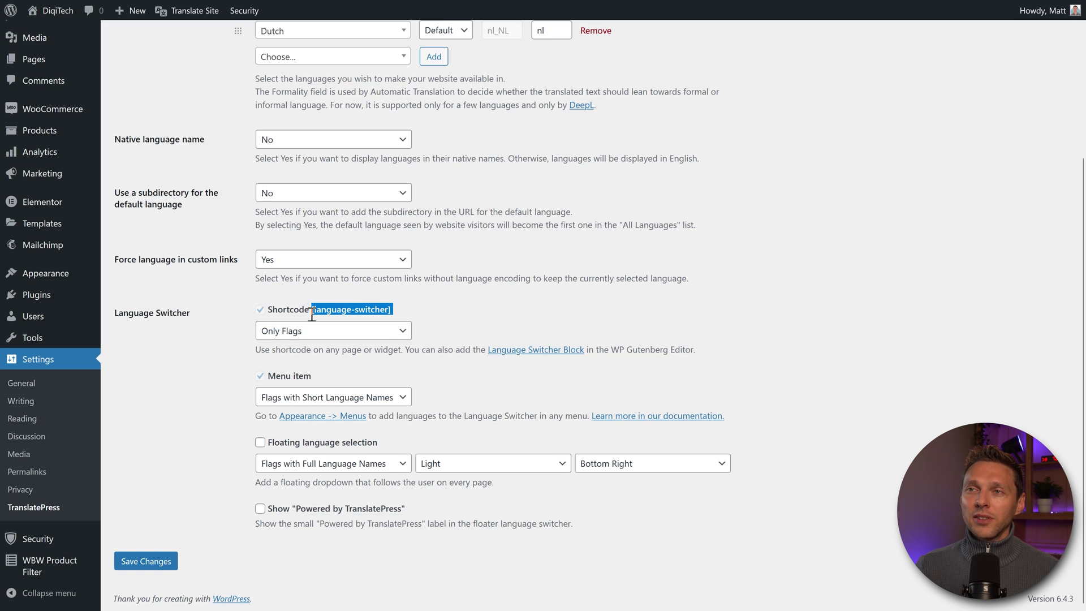
right_click(340, 311)
left_click(360, 333)
left_click(146, 561)
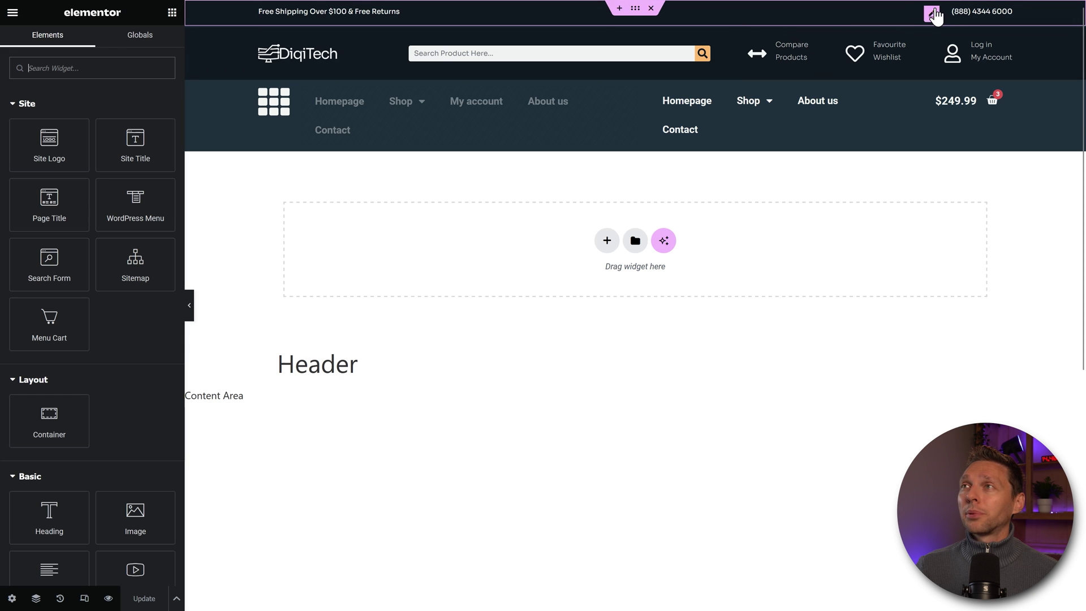
Drop a Shortcode widget containing [language-switcher] into the header top bar, then view the live page
type("code")
left_click_drag(51, 127, 918, 18)
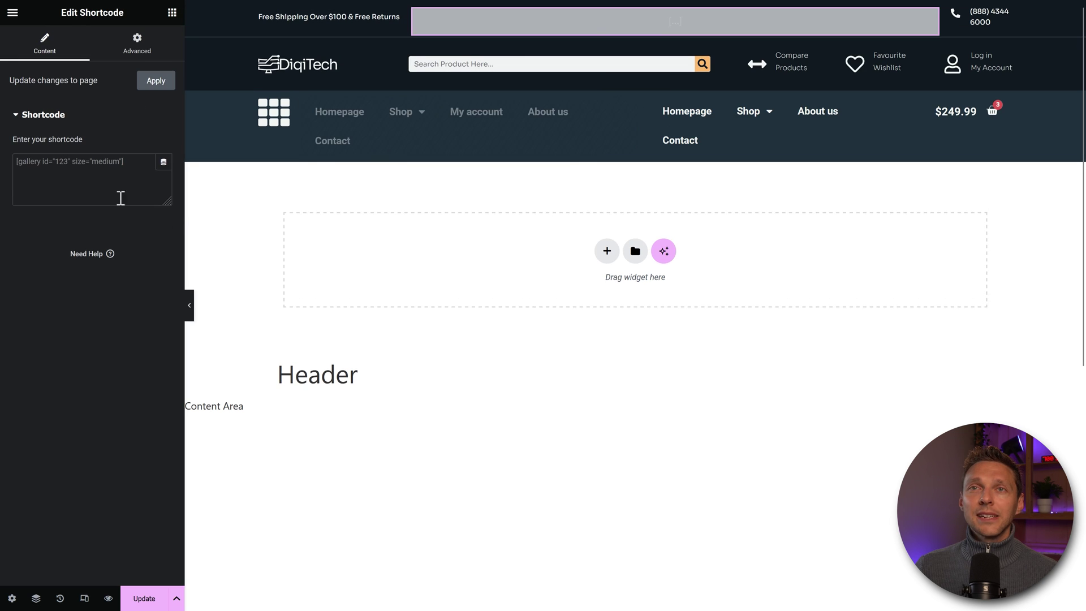
right_click(41, 164)
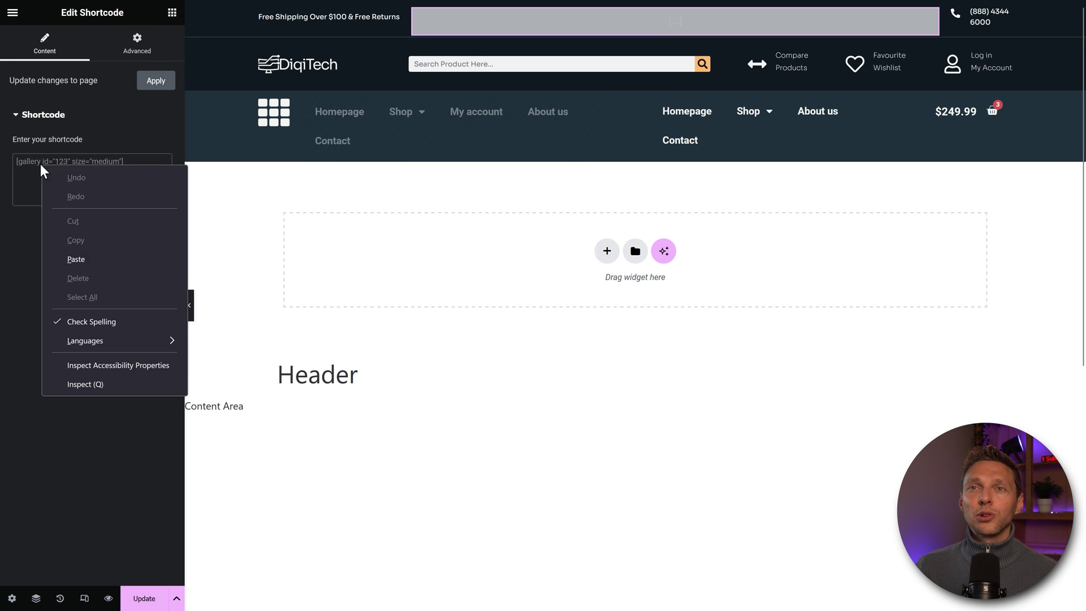
left_click(79, 258)
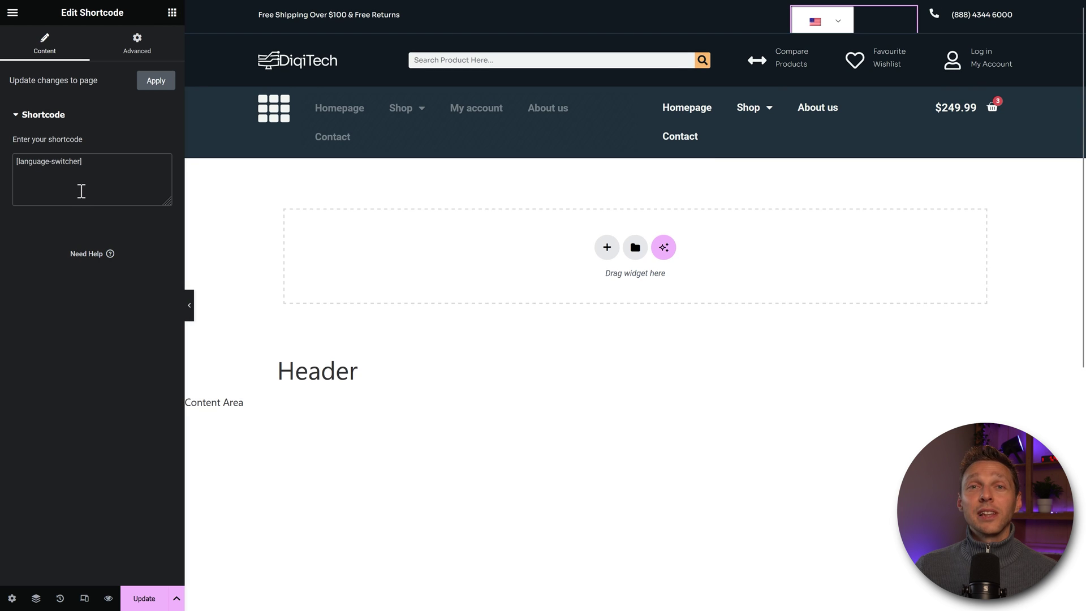
left_click(831, 41)
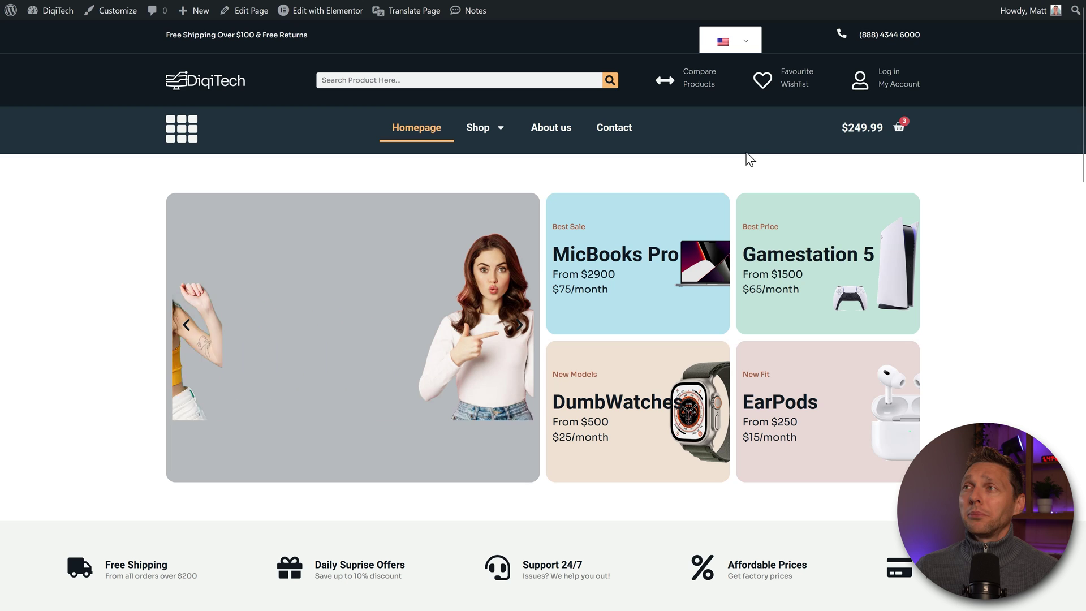
Scroll the live homepage and check the flag dropdown offering US and NL
middle_click(1003, 157)
scroll(1001, 182, "down", 3)
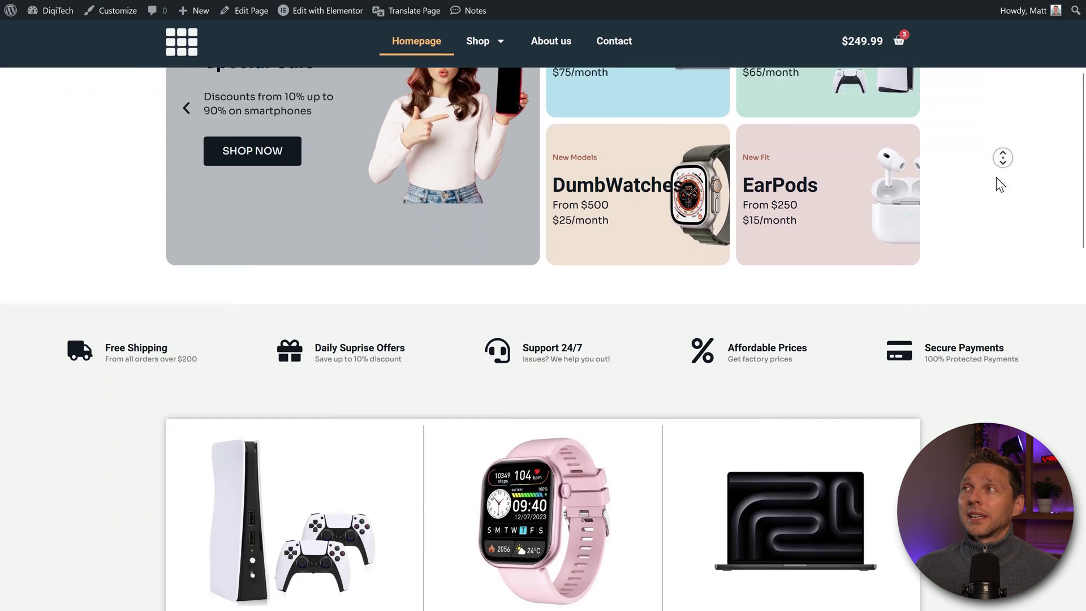
scroll(995, 110, "up", 4)
mouse_move(746, 42)
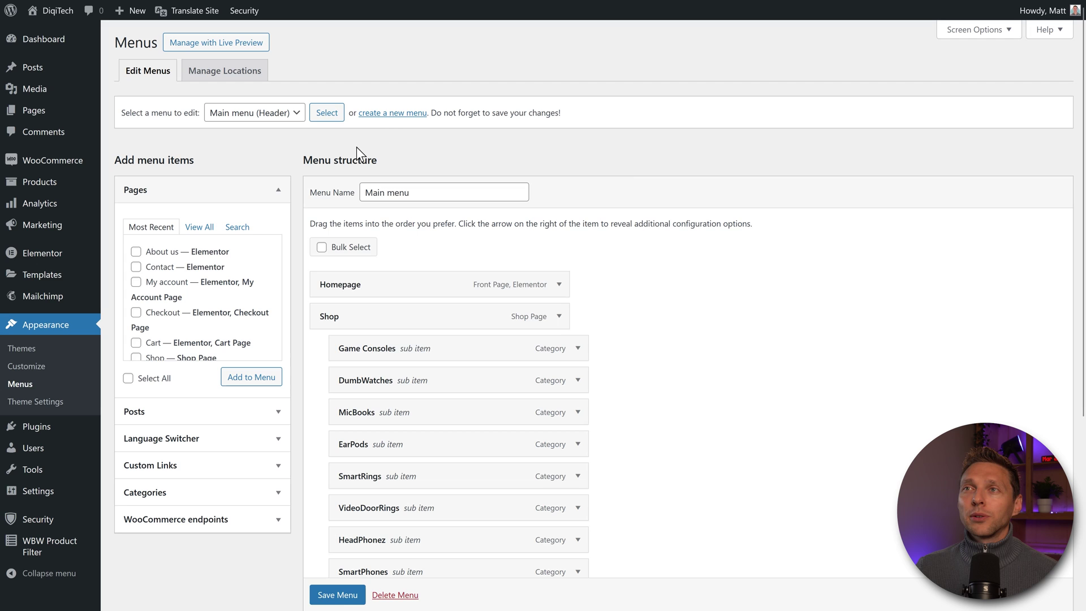
Create a new menu named 'Language switcher'
left_click(390, 113)
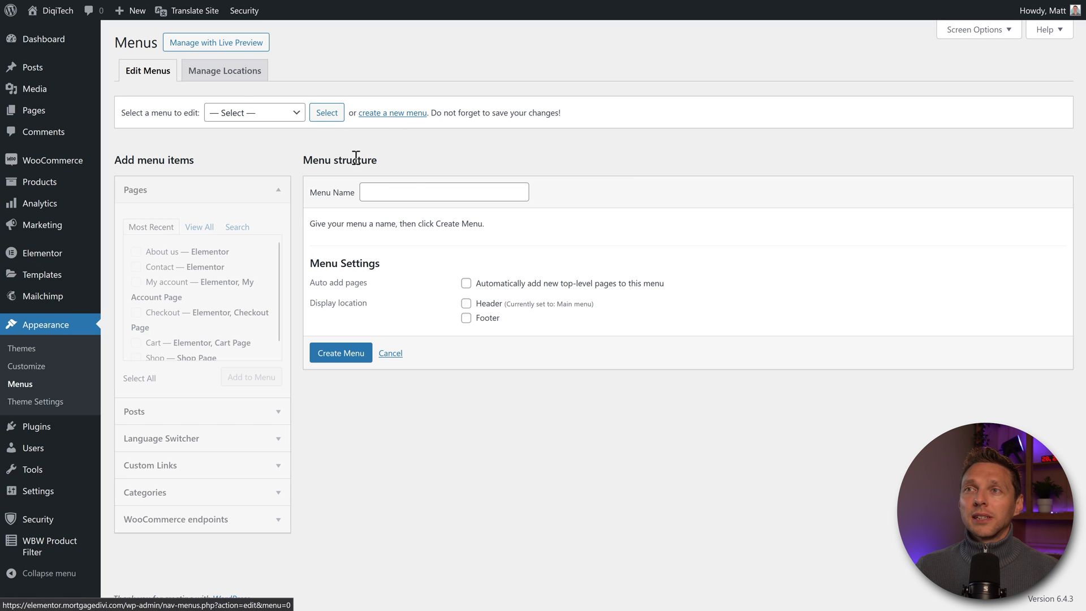
left_click(396, 196)
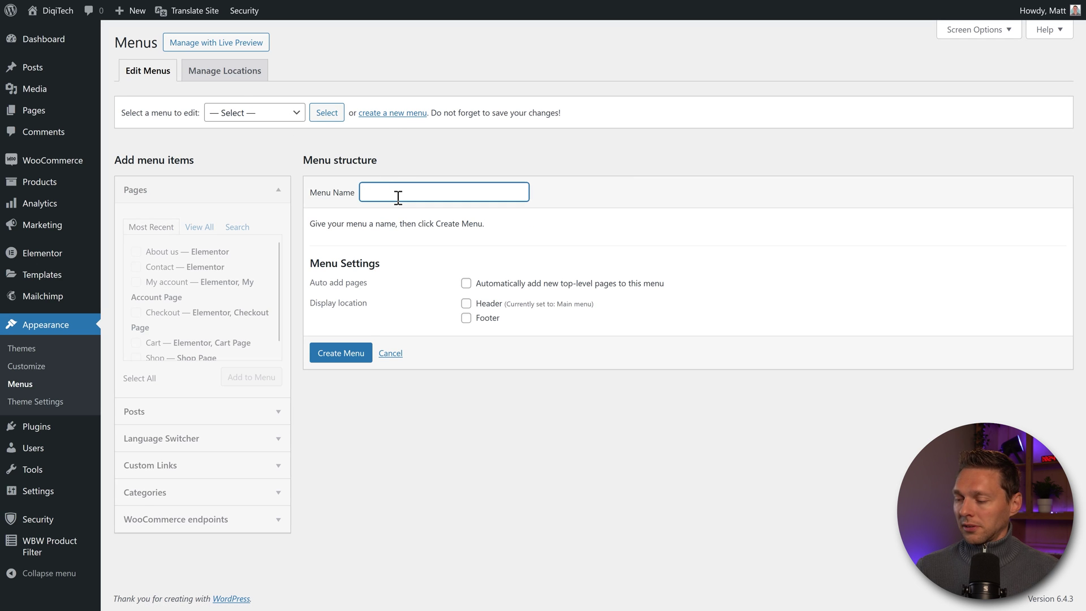
type("Language switcher")
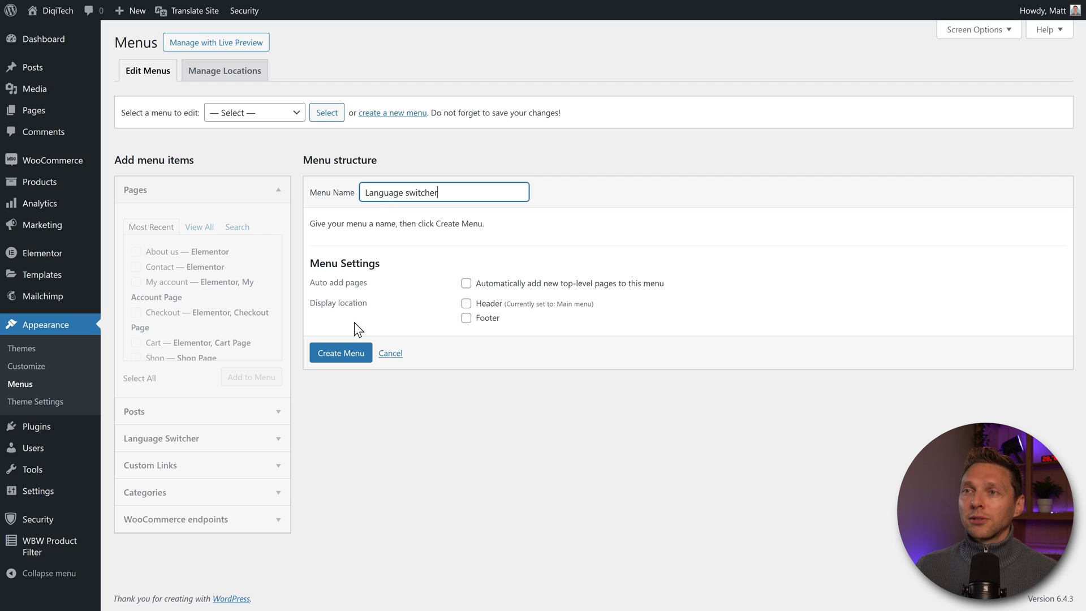
left_click(346, 354)
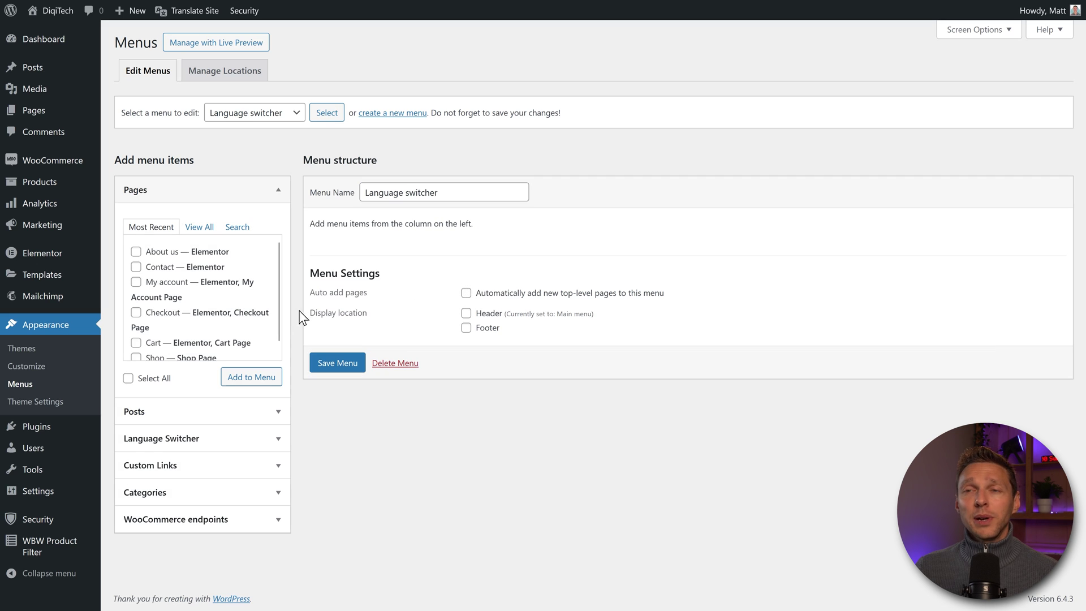
Add the Opposite Language switcher item to the Language switcher menu and save it
left_click(223, 439)
left_click(136, 306)
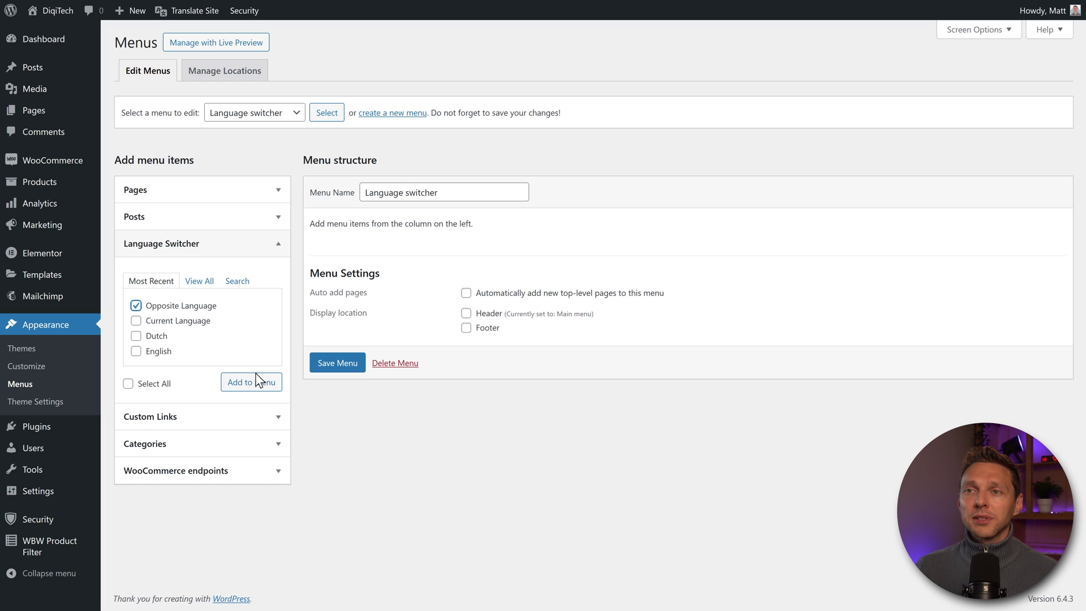
left_click(249, 387)
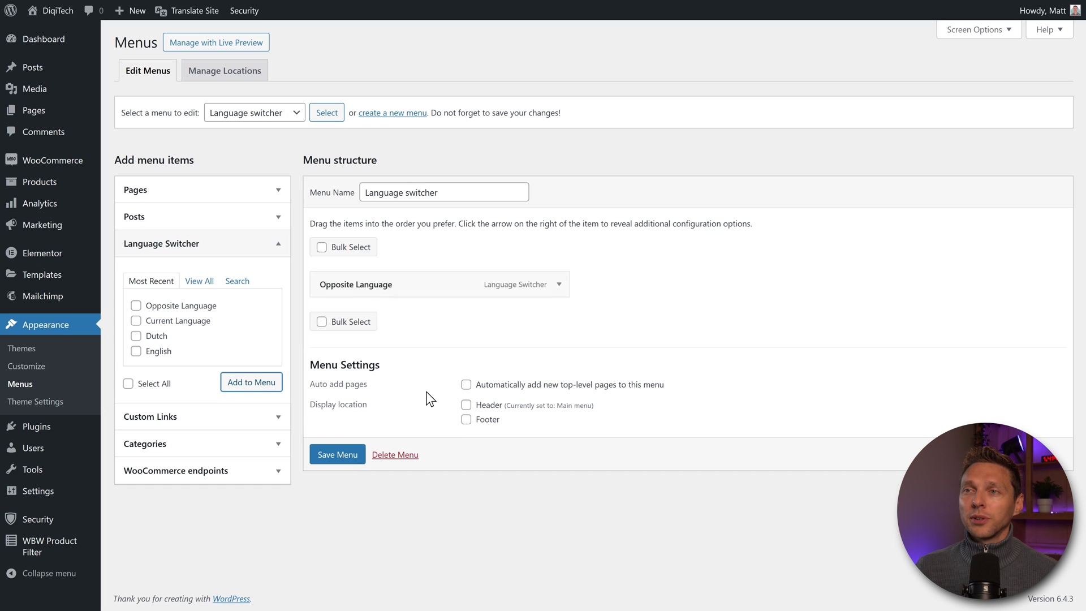
left_click(337, 458)
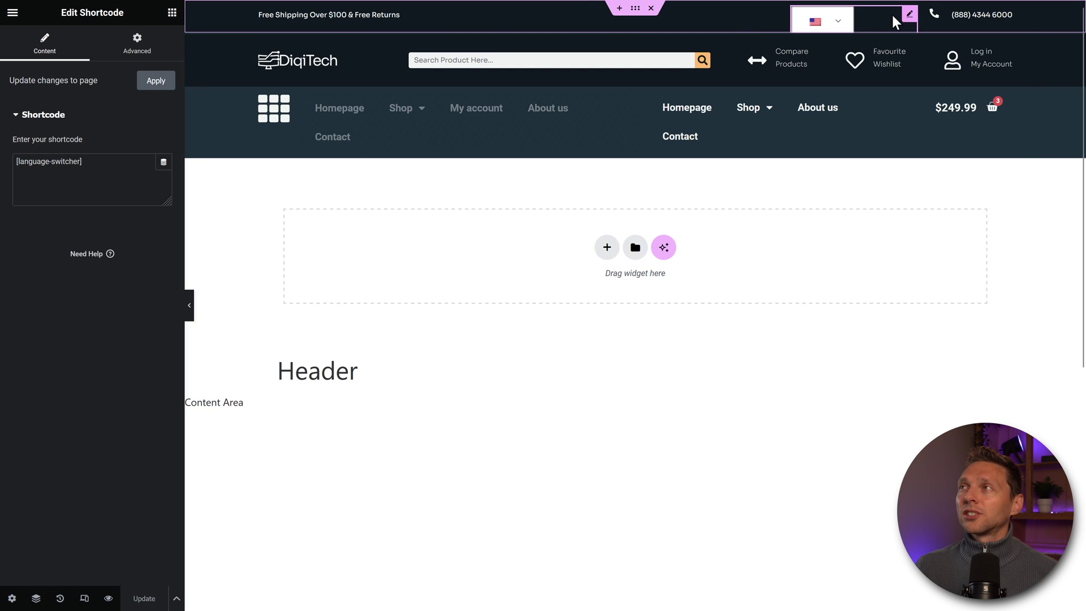
Replace the shortcode widget with a WordPress Menu widget showing the Language switcher menu
right_click(871, 16)
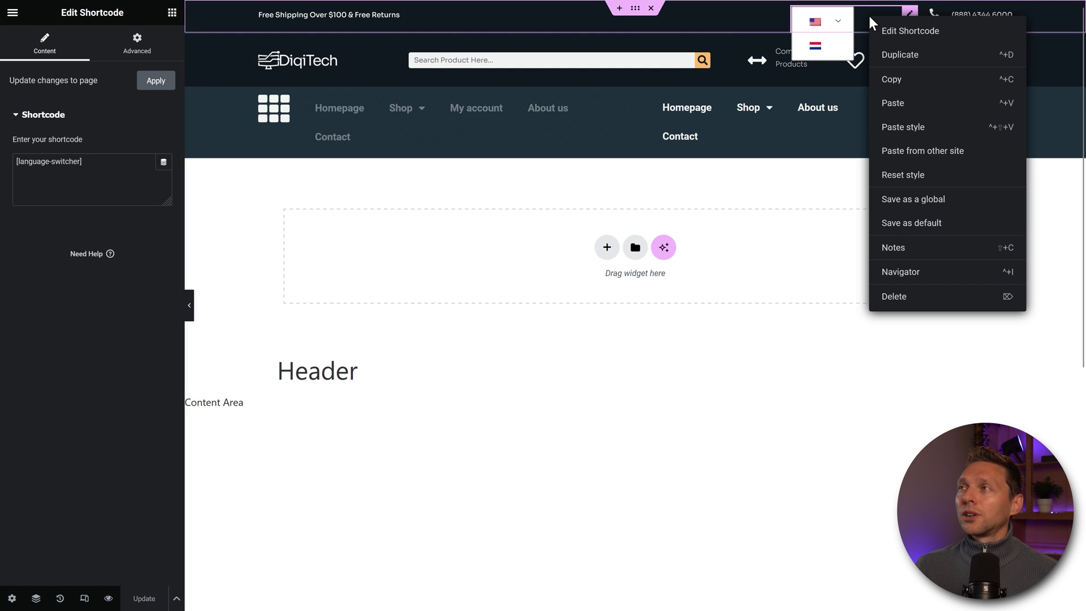
left_click(899, 294)
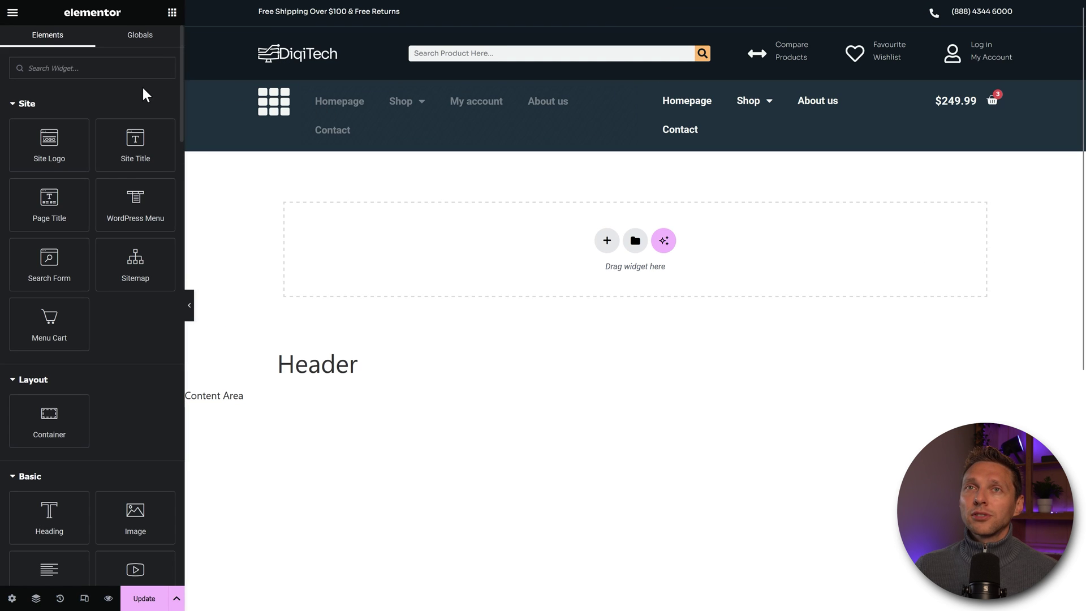
type("menu")
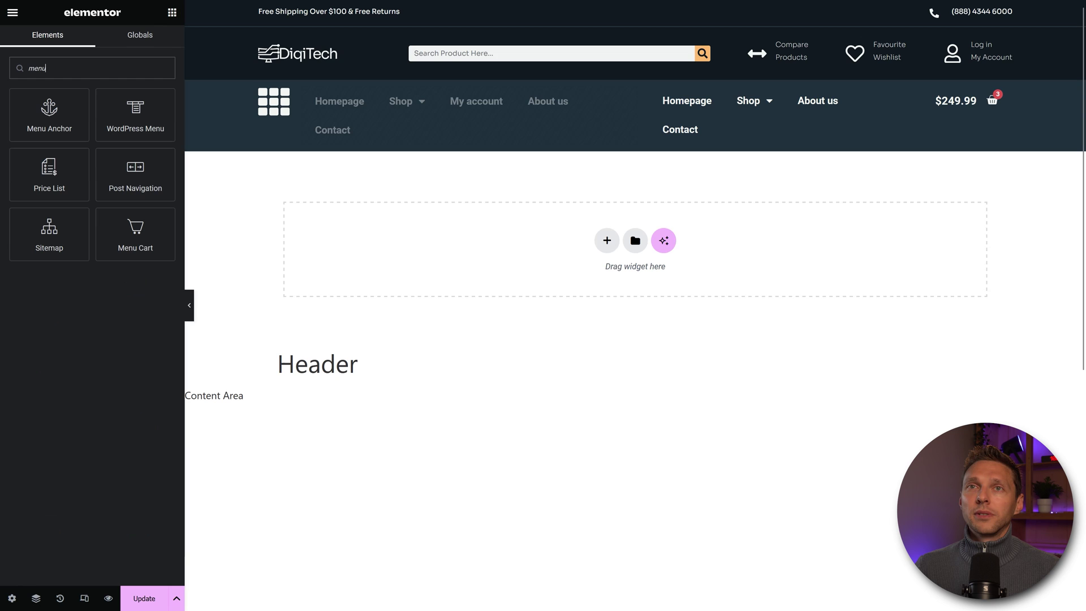
left_click_drag(132, 123, 871, 17)
left_click(113, 121)
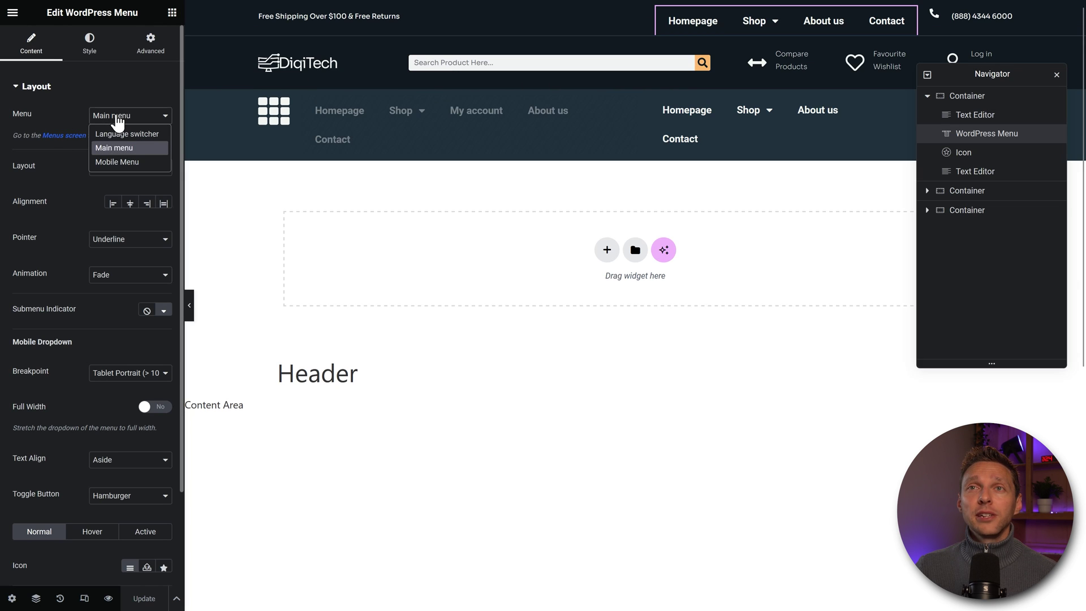
left_click(120, 130)
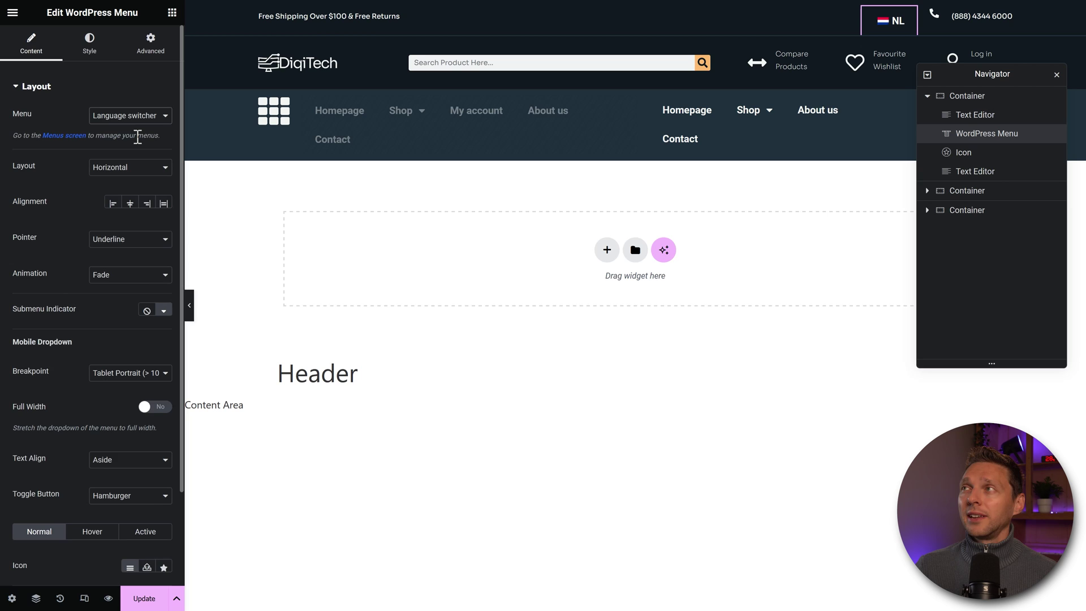
Unlink the widget's margins in Advanced and give it a negative top margin
left_click(150, 43)
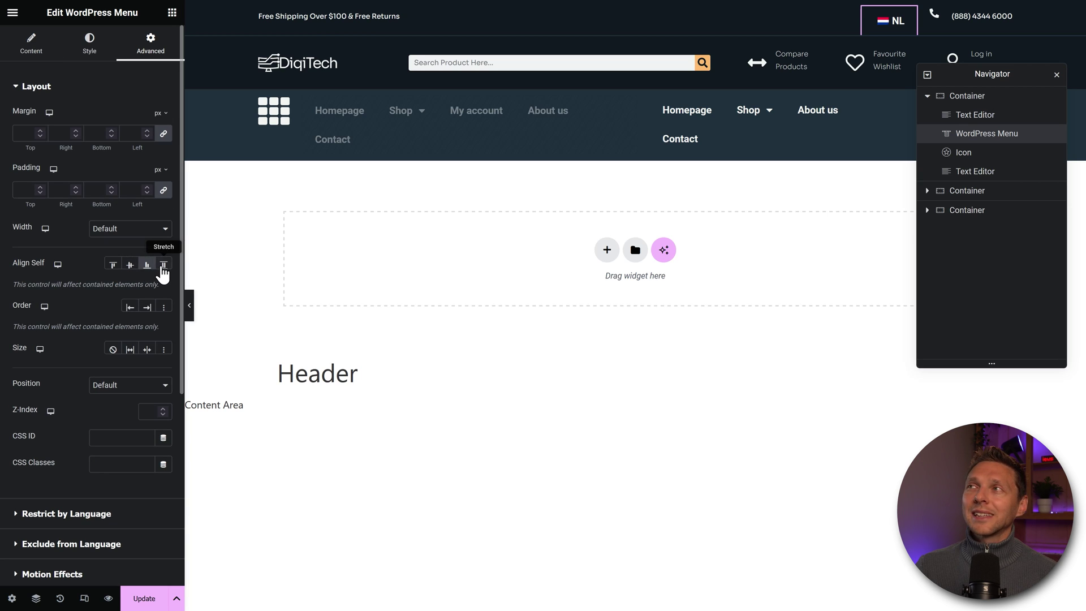
left_click(146, 265)
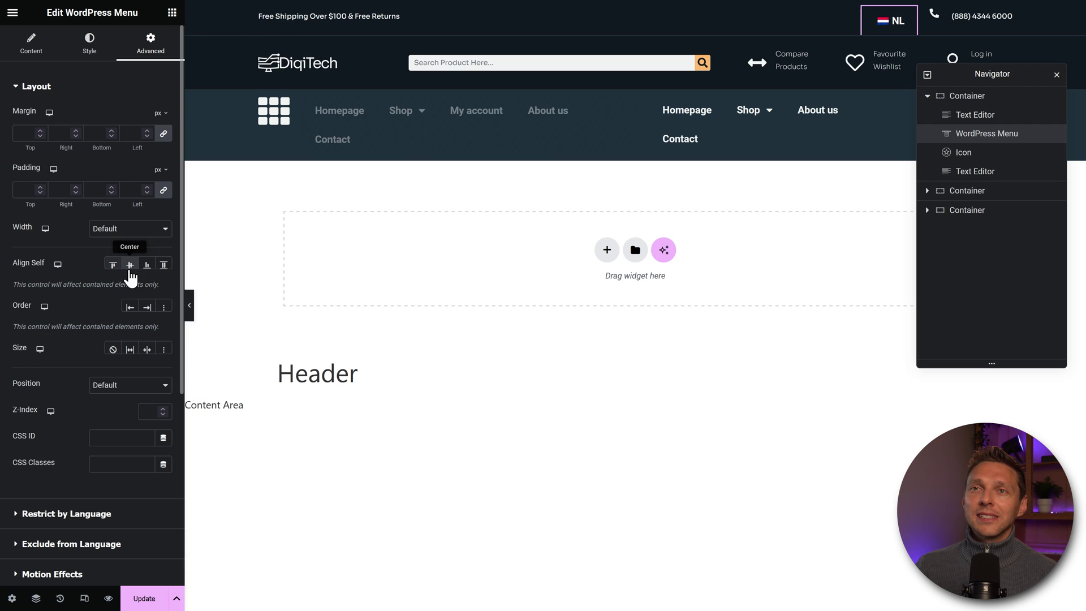
left_click(164, 134)
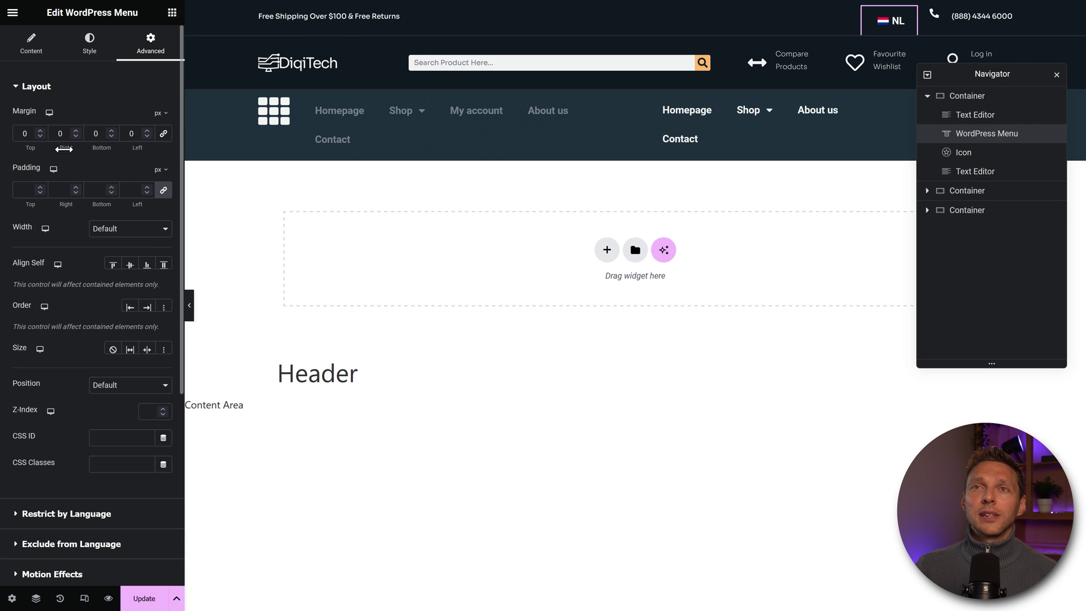
left_click_drag(30, 149, 24, 152)
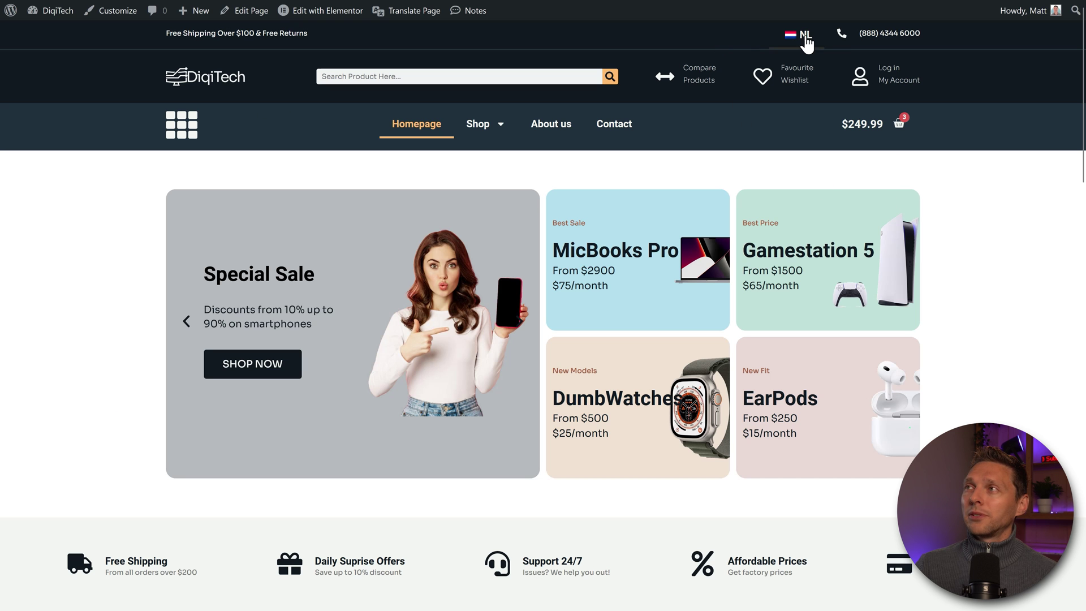
Switch the live homepage to Dutch with NL, back to English with EN, then Dutch again
middle_click(1004, 102)
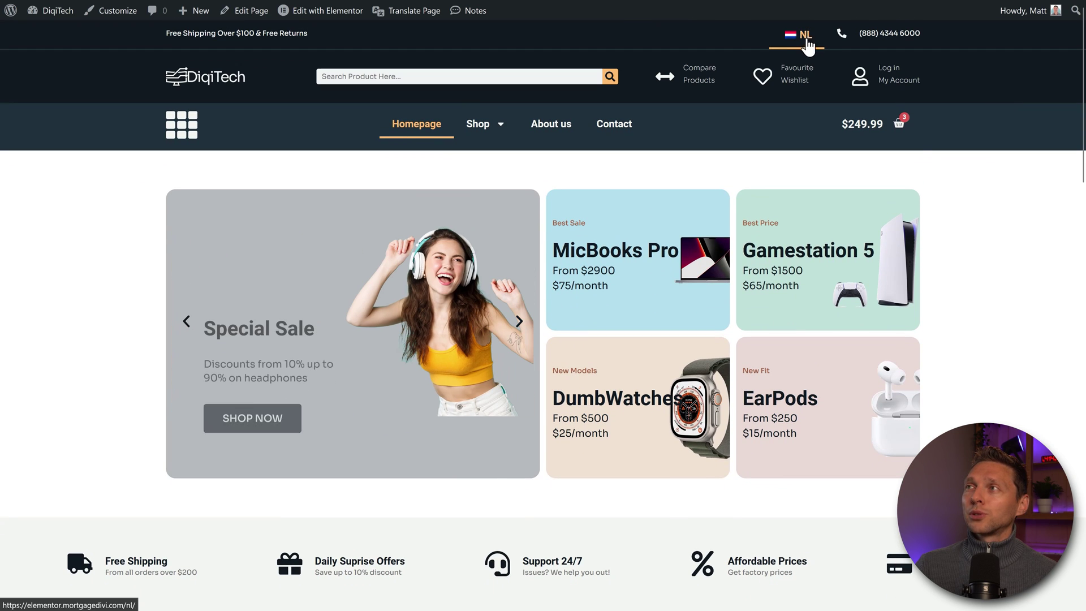
left_click(865, 34)
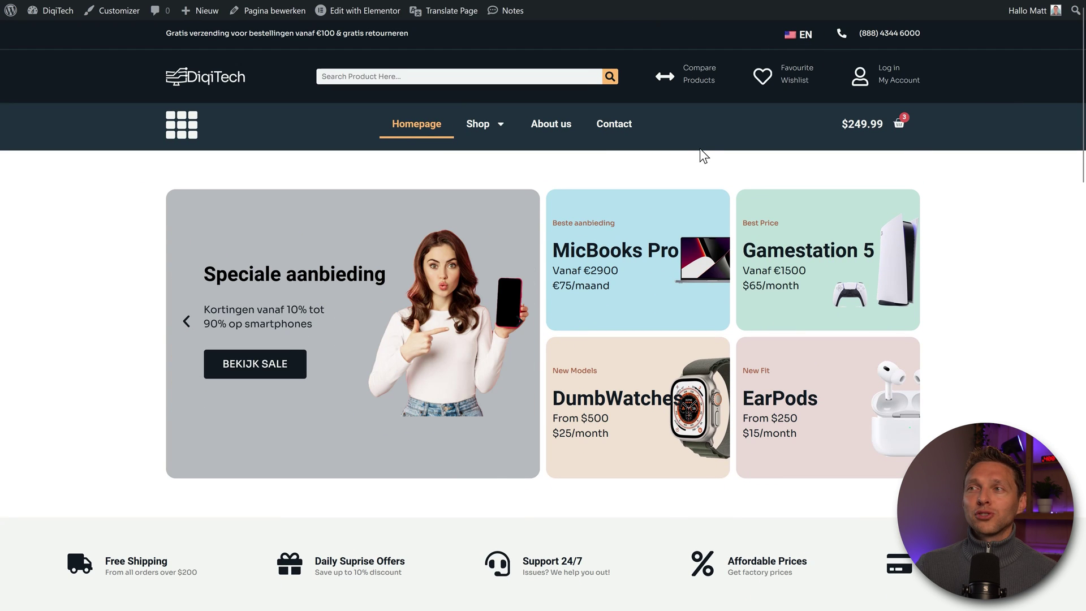
left_click(798, 34)
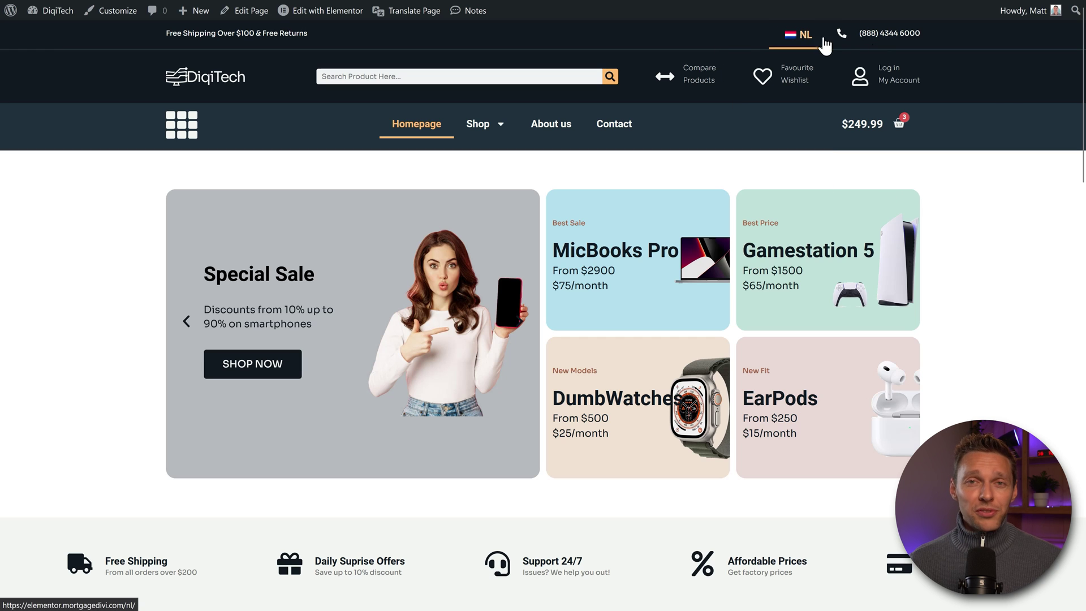
middle_click(1004, 101)
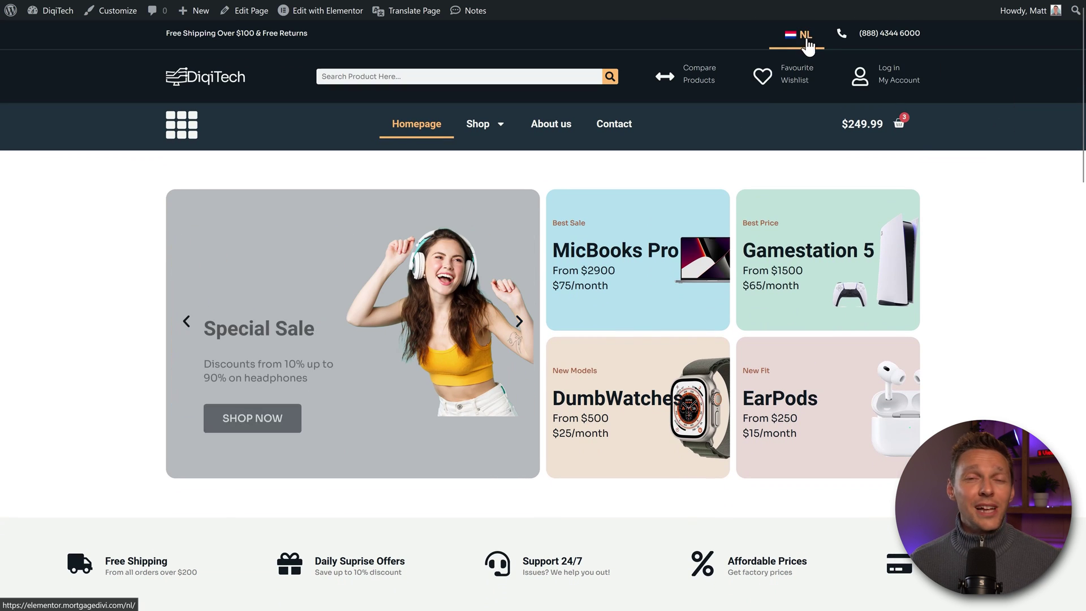
left_click(799, 34)
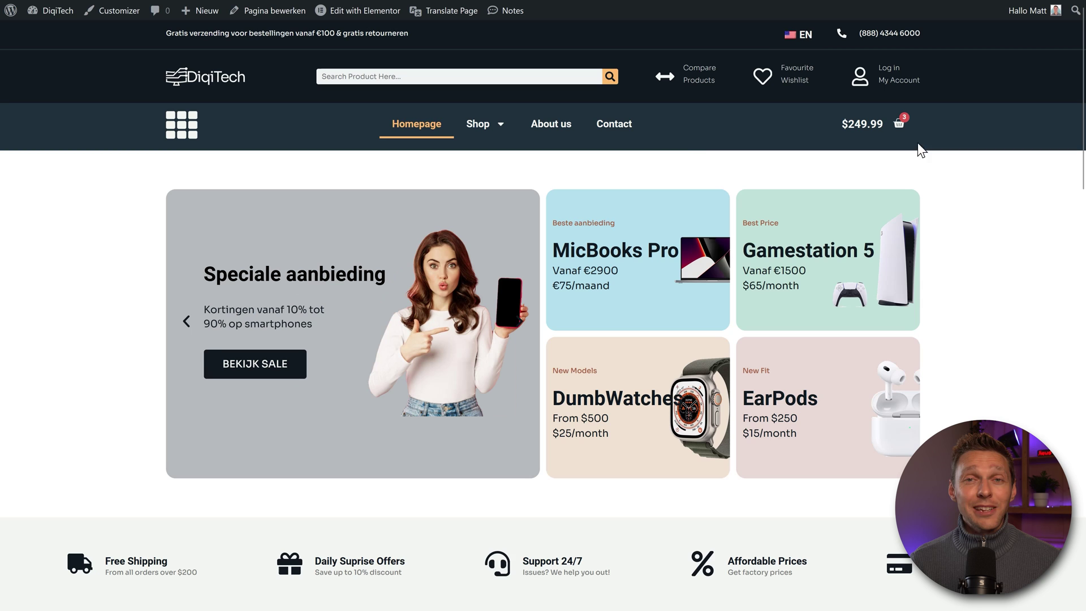